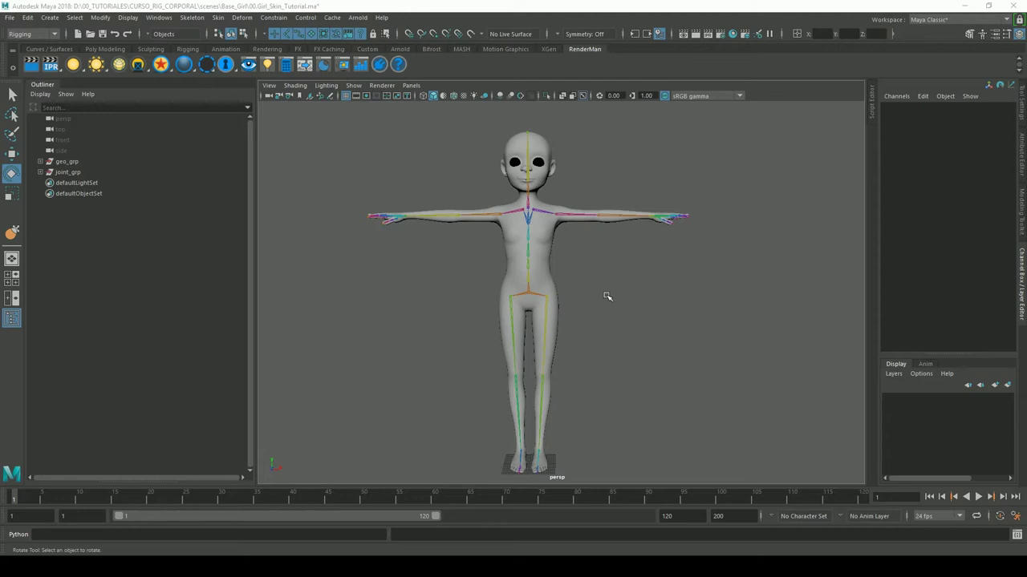
- In object selection mode, open the Pose Editor from the Sculpting shelf, narrowed and repositioned
click(641, 310)
click(230, 32)
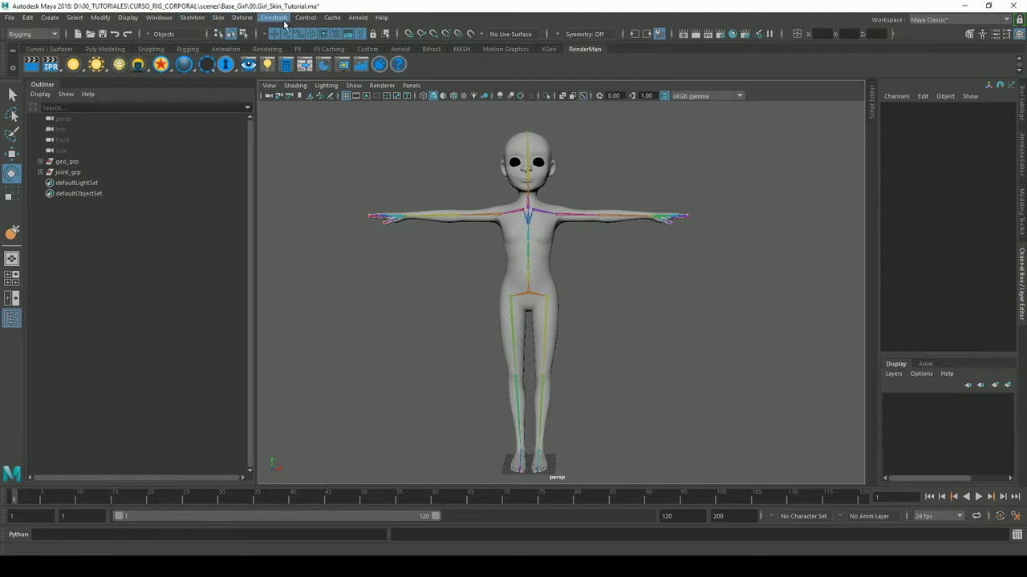
click(152, 50)
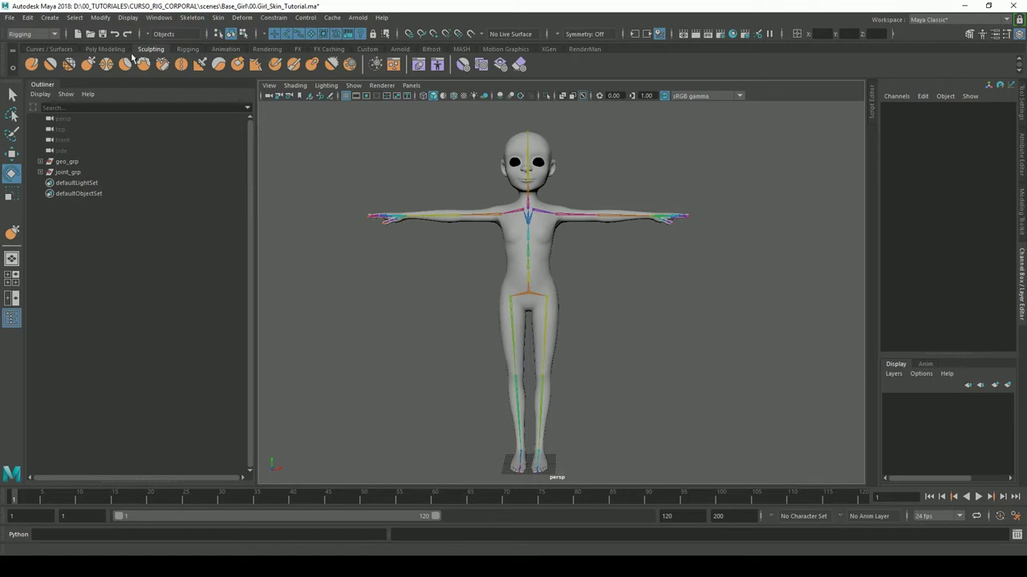
click(437, 64)
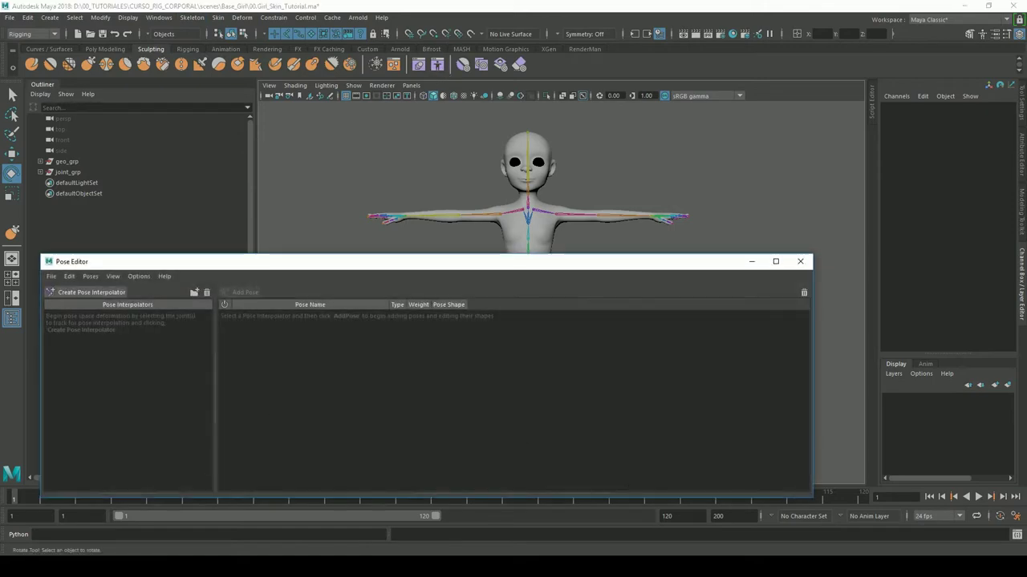
mouse_move(814, 498)
mouse_down()
mouse_move(552, 500)
mouse_move(604, 508)
mouse_up()
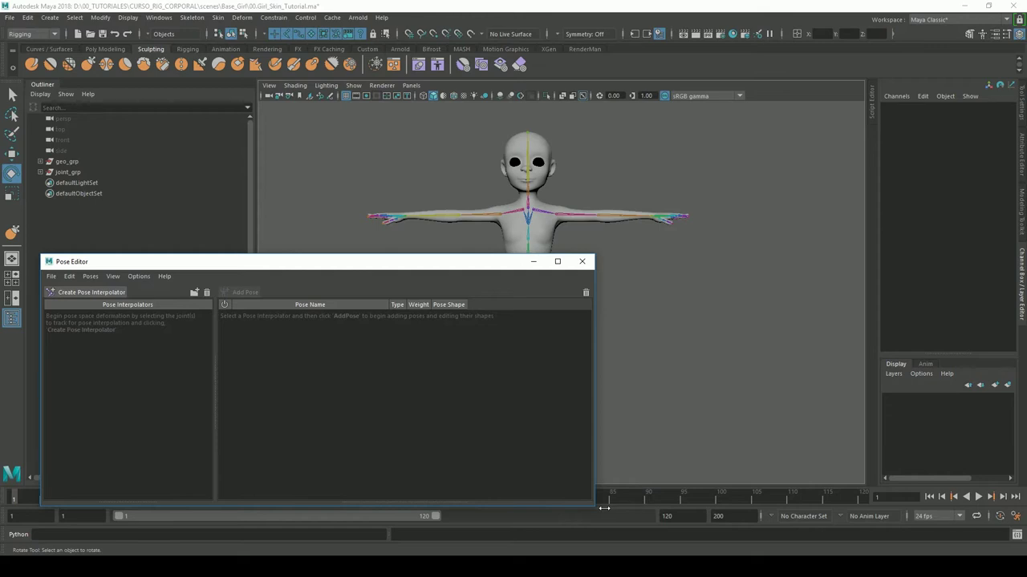
drag(101, 262, 47, 261)
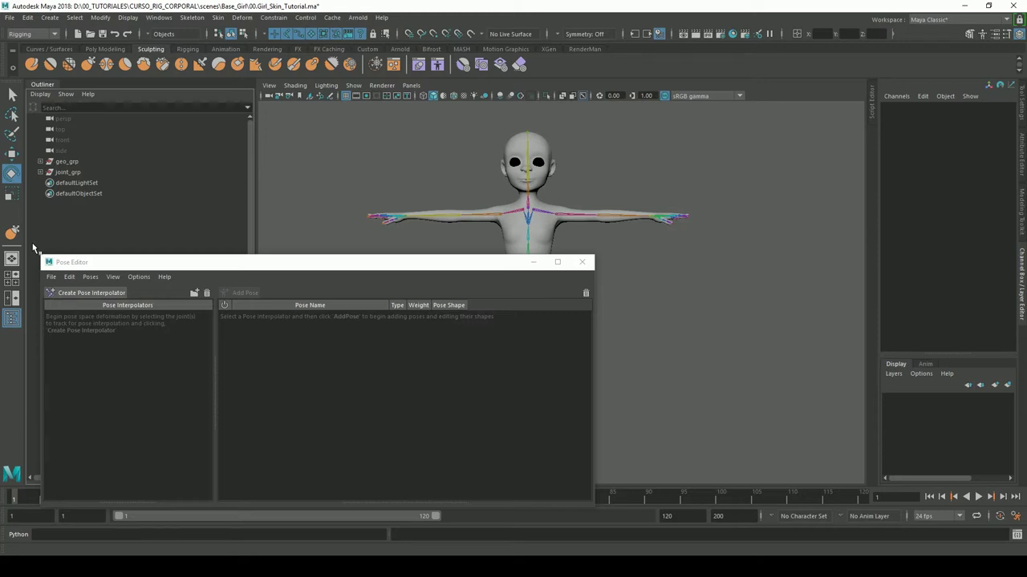
click(533, 262)
alt+drag(525, 223, 546, 240)
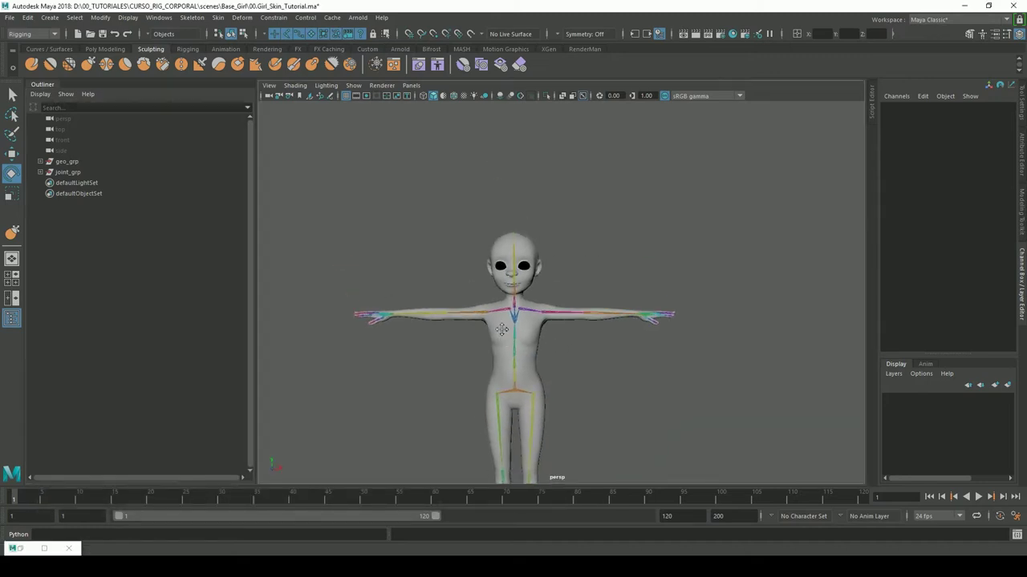
scroll(706, 220, up, 5)
scroll(555, 323, up, 3)
scroll(555, 323, up, 3)
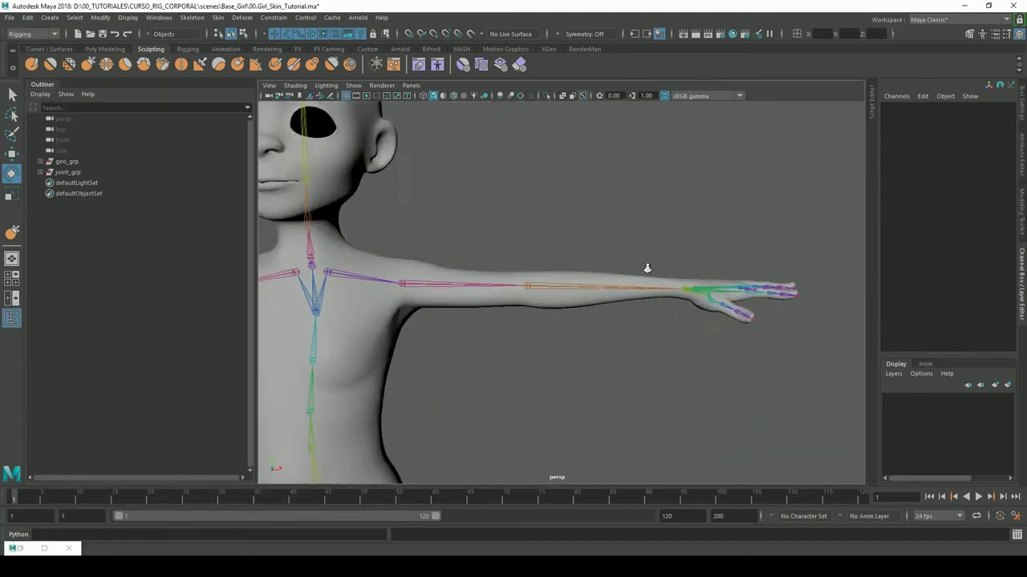
scroll(647, 268, up, 3)
alt+middle_drag(562, 264, 584, 267)
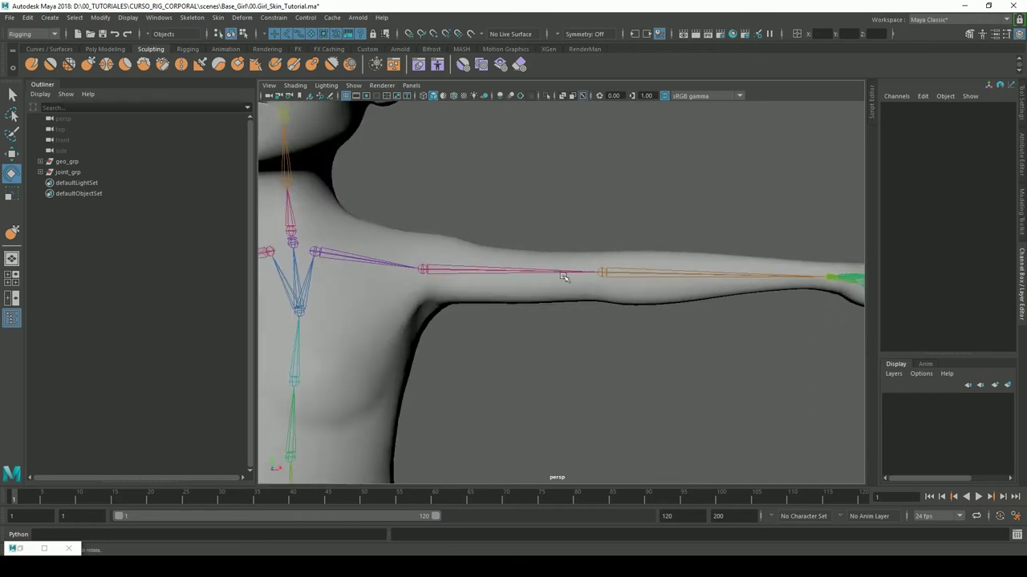
click(564, 276)
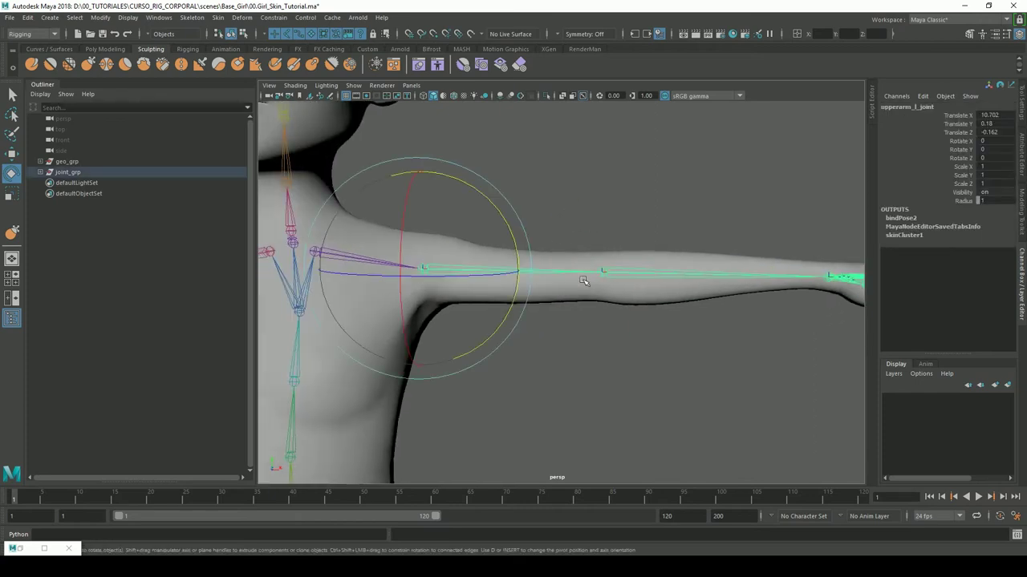
scroll(634, 192, down, 3)
scroll(534, 199, down, 3)
scroll(534, 199, down, 3)
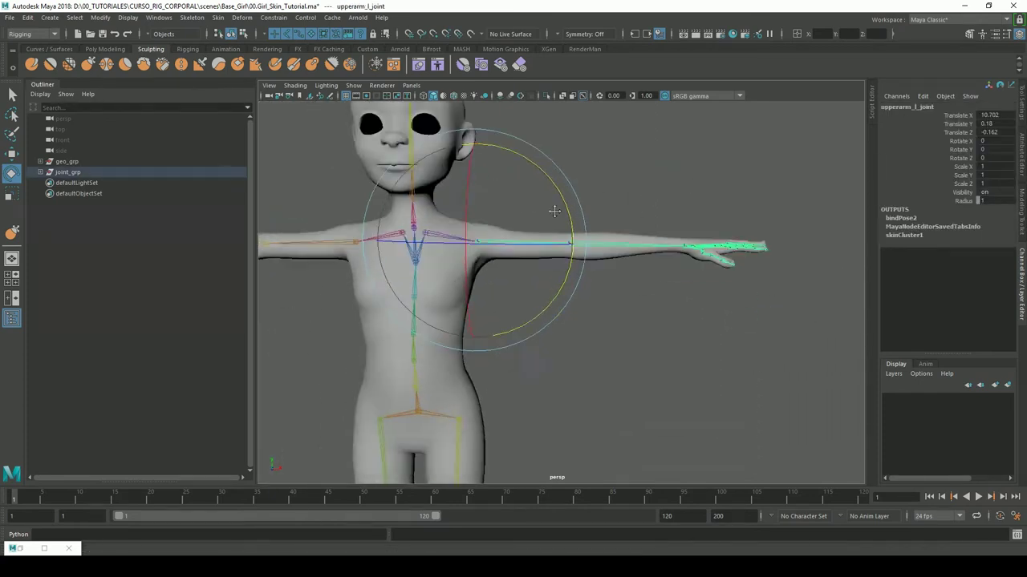
alt+middle_drag(517, 465, 526, 314)
click(487, 305)
drag(564, 304, 656, 189)
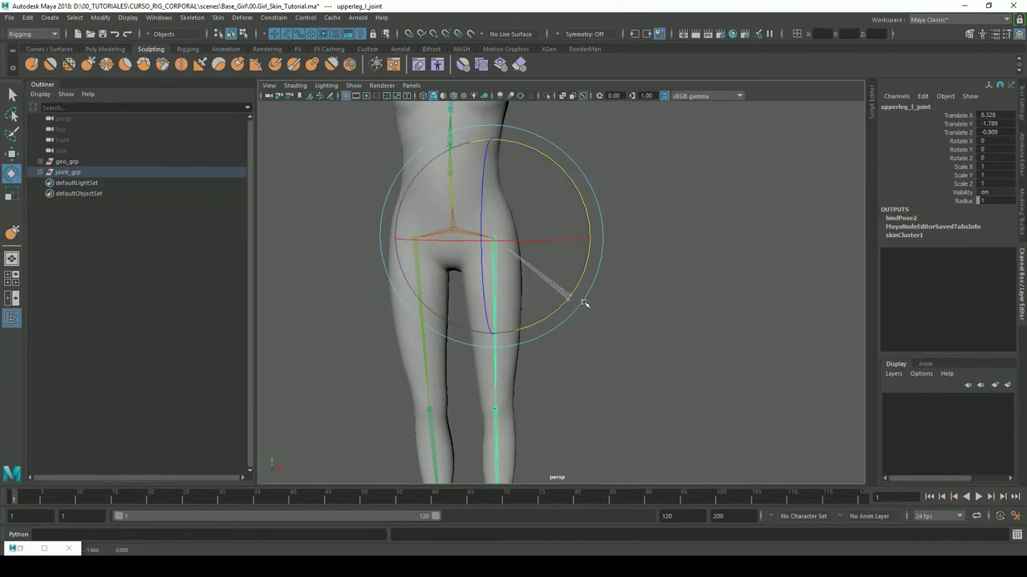
click(656, 189)
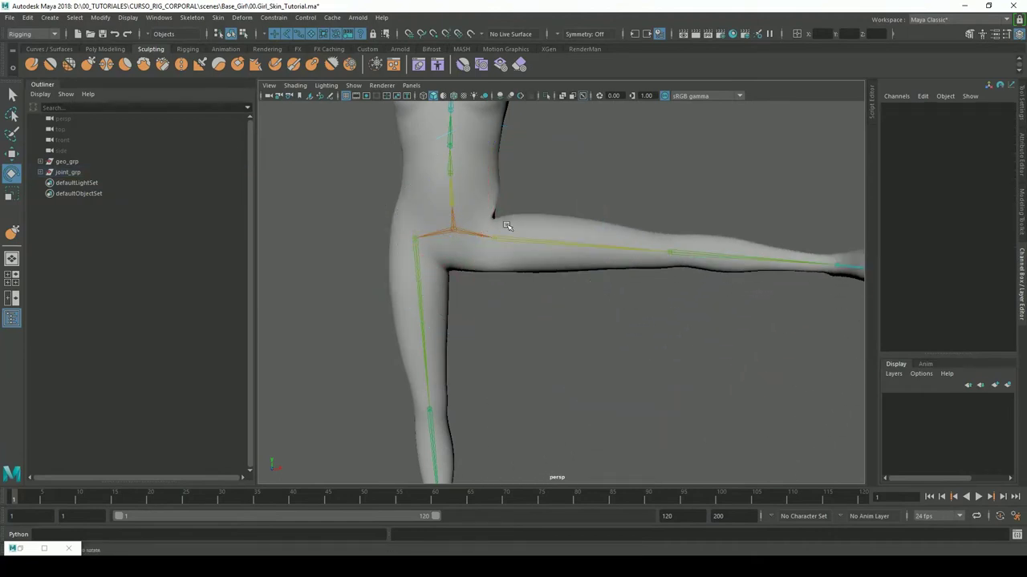
key(ctrl+z)
key(ctrl+z)
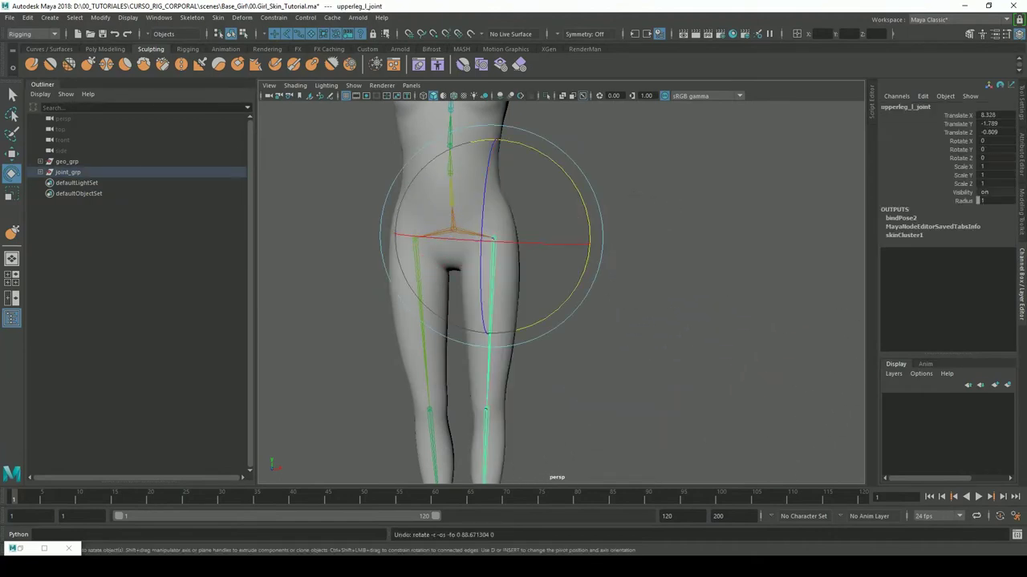
click(672, 252)
alt+drag(672, 252, 634, 270)
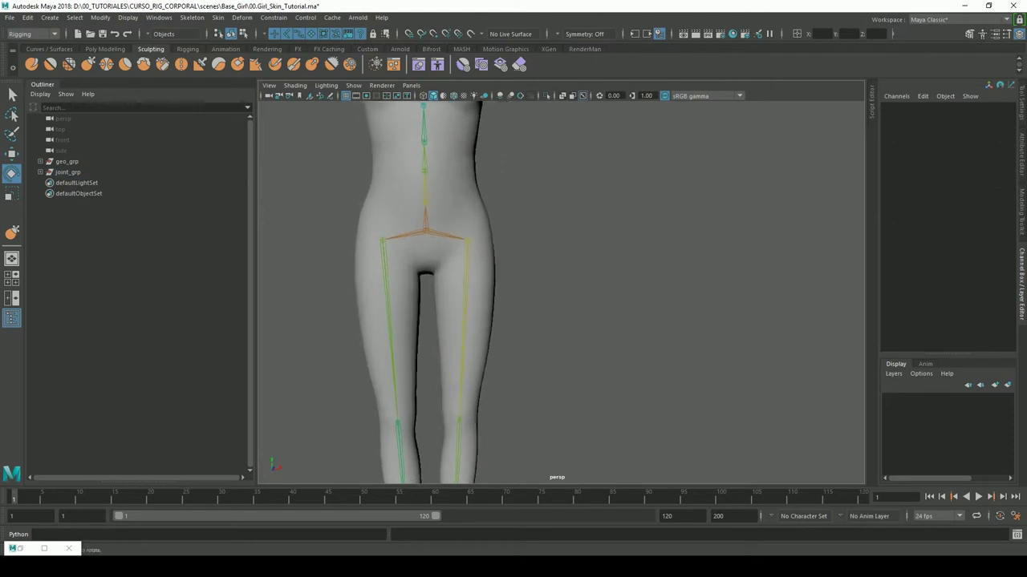
click(44, 548)
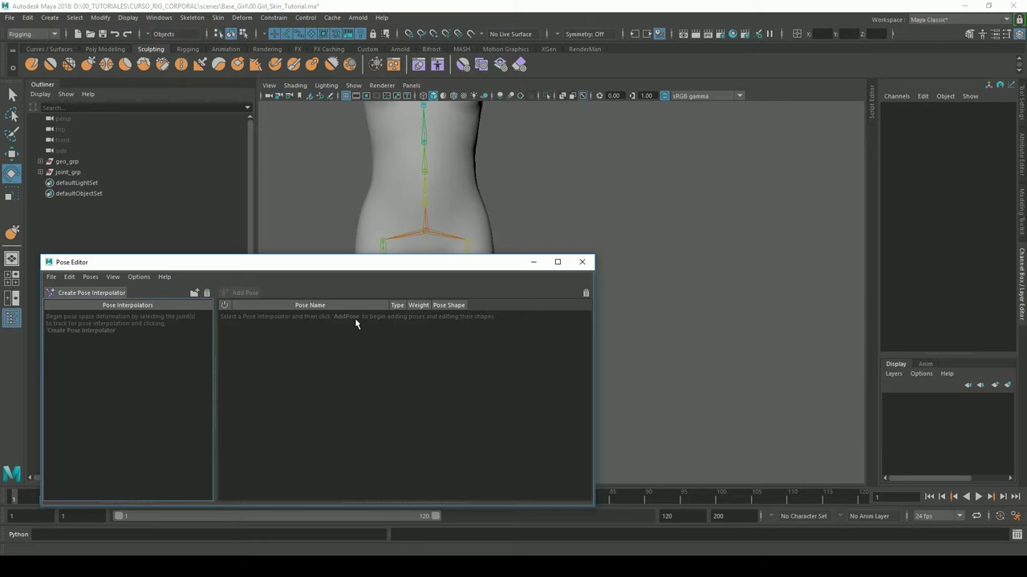
- Minimize the Pose Editor and swing upperleg_l_joint up to about 94 degrees in Y
click(533, 261)
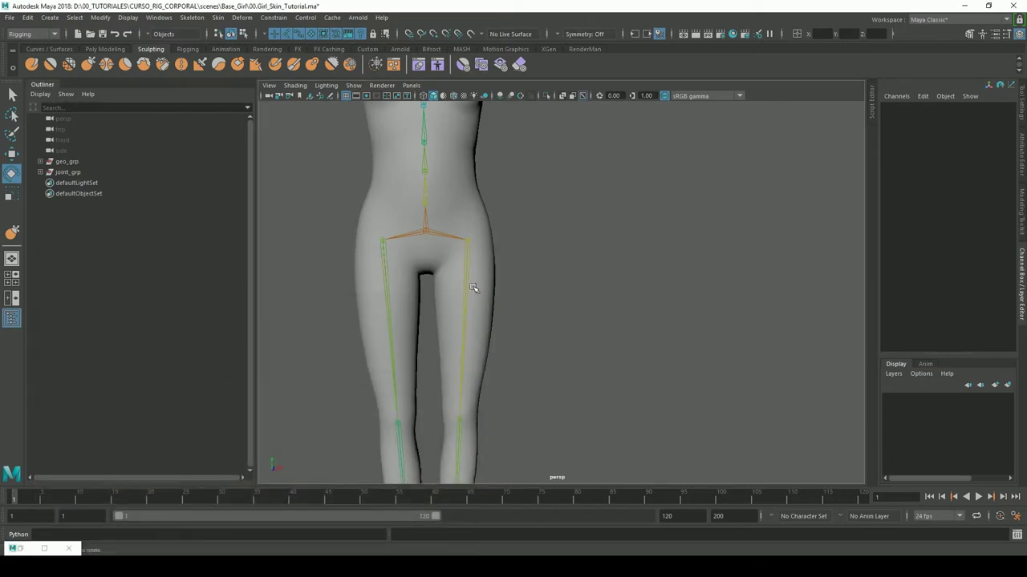
click(468, 282)
mouse_move(449, 153)
mouse_down()
mouse_move(422, 271)
mouse_move(446, 256)
mouse_up()
click(636, 175)
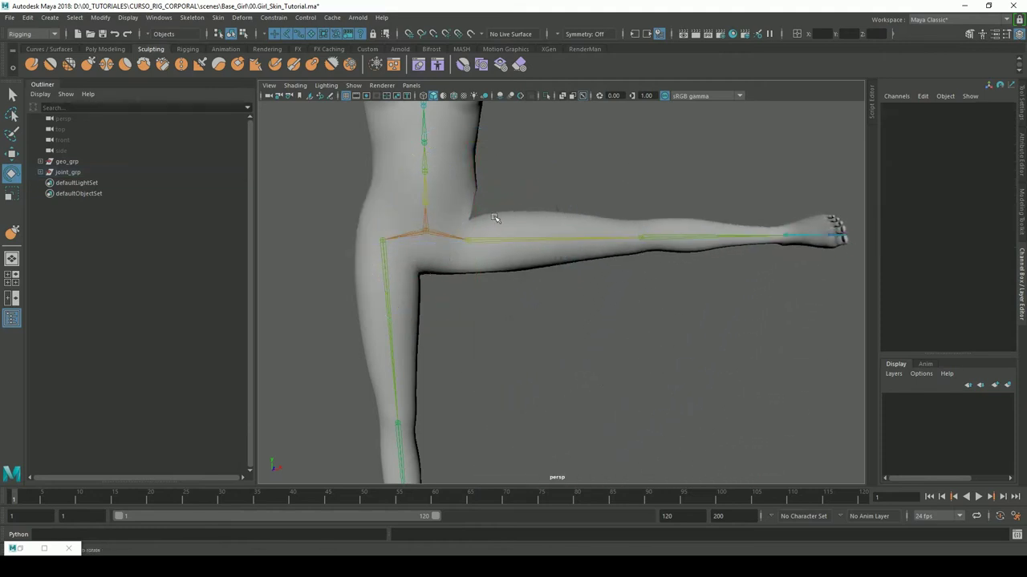
- Inspect the raised left leg from a few angles and restore the Pose Editor
alt+drag(513, 220, 472, 216)
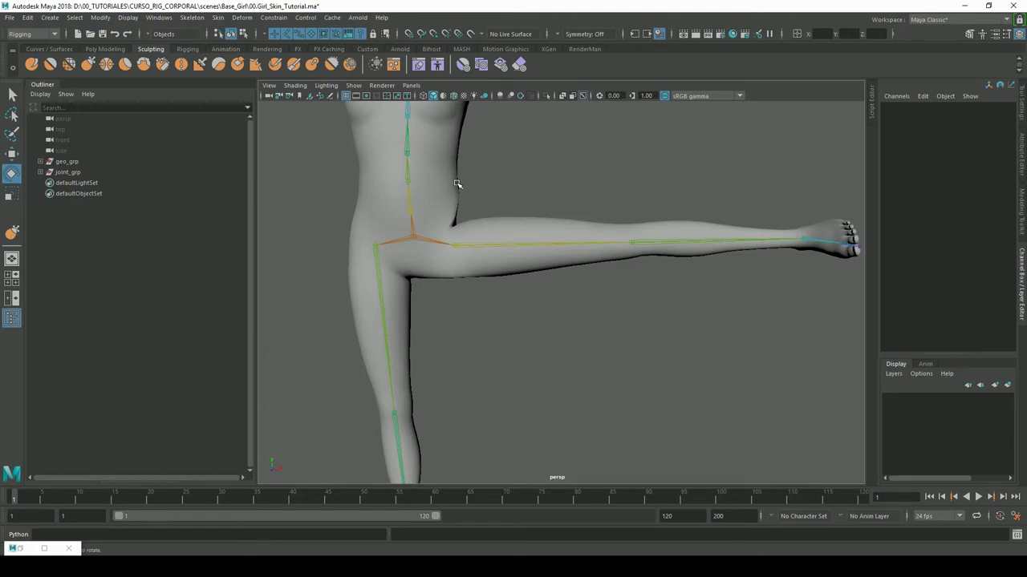
alt+drag(532, 206, 522, 206)
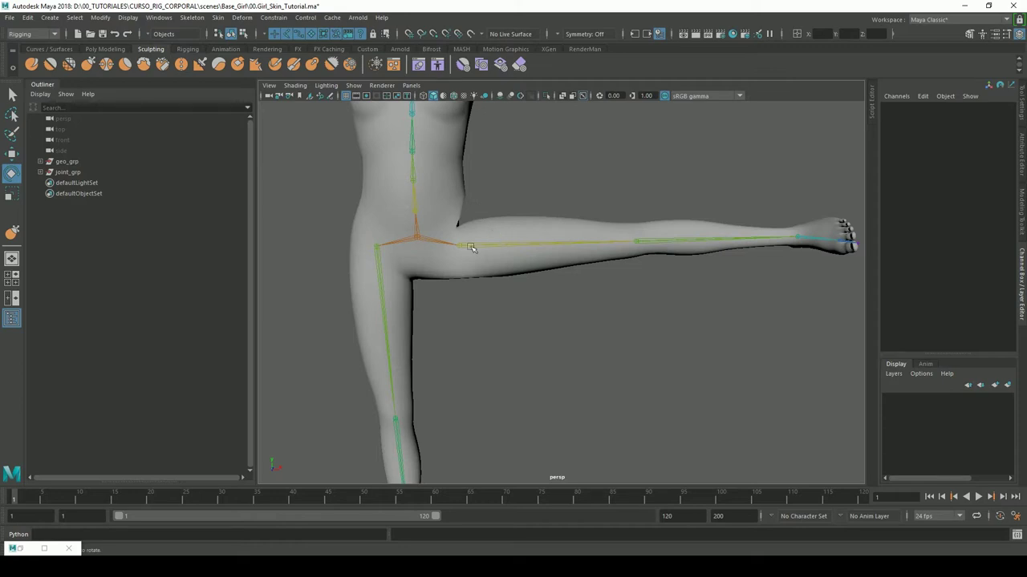
click(474, 245)
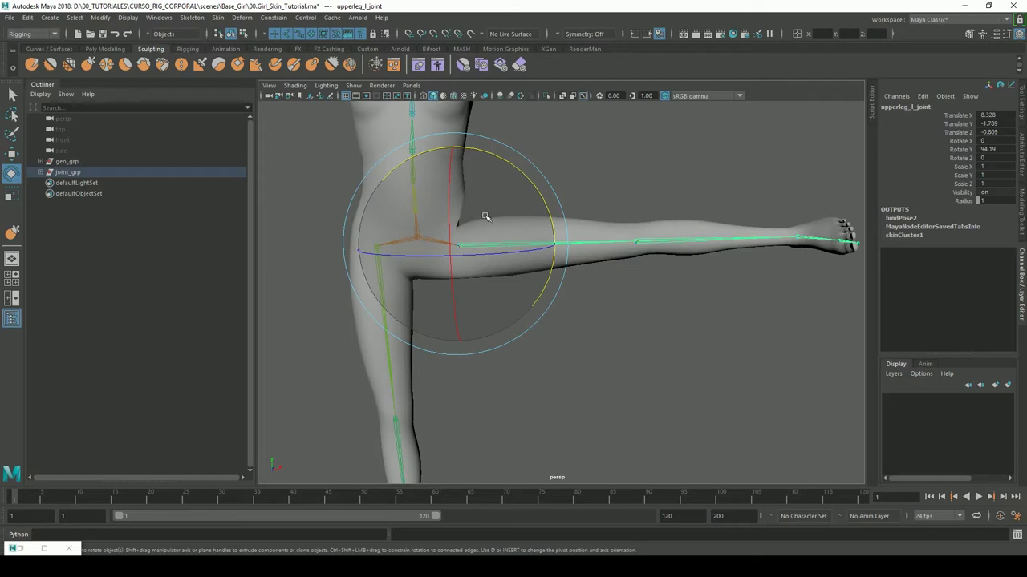
click(580, 192)
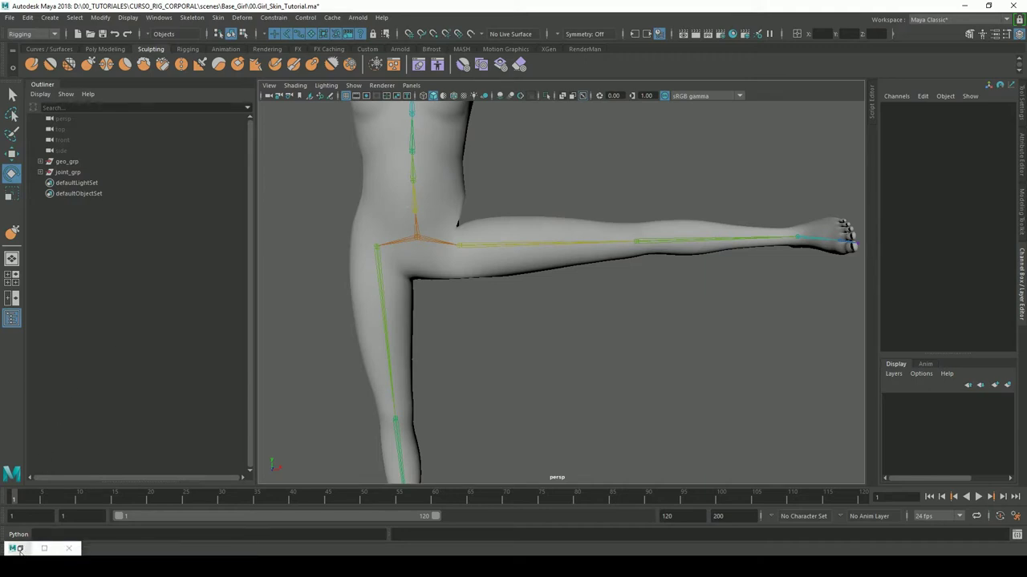
click(17, 550)
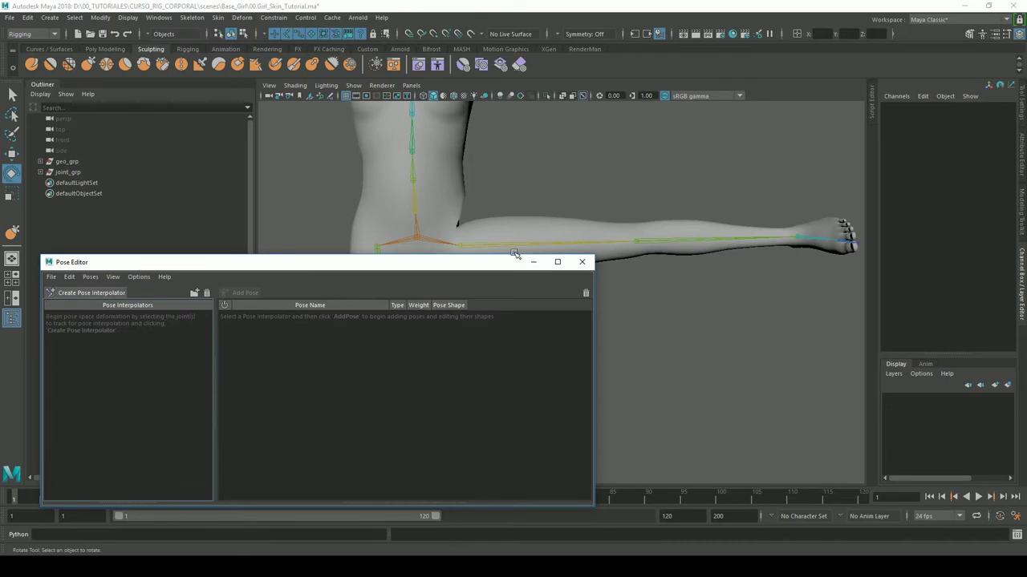
- Reset upperleg_l_joint Rotate Y to 0 so the left leg returns to rest
click(809, 241)
double_click(997, 150)
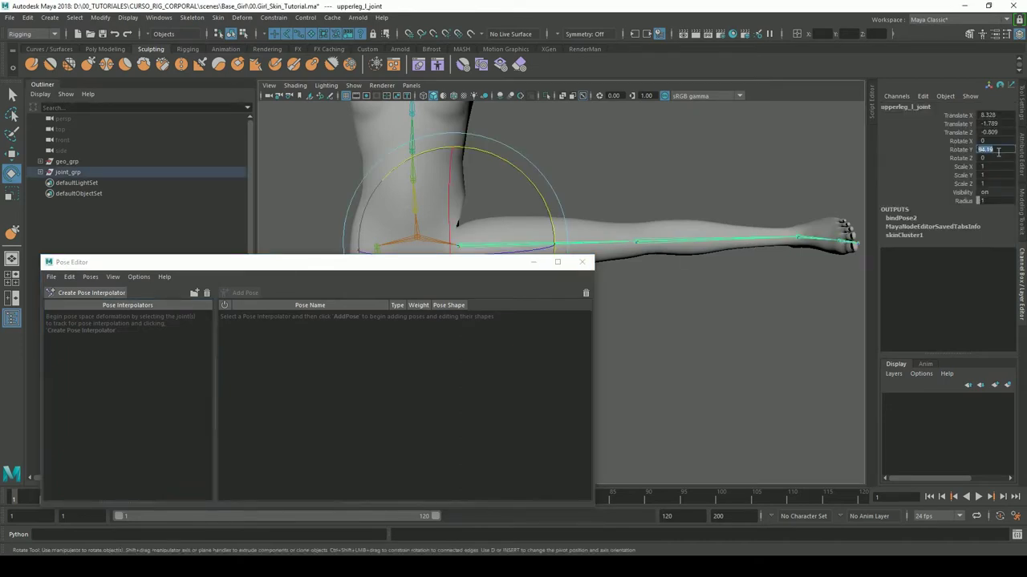
text(0)
key(Return)
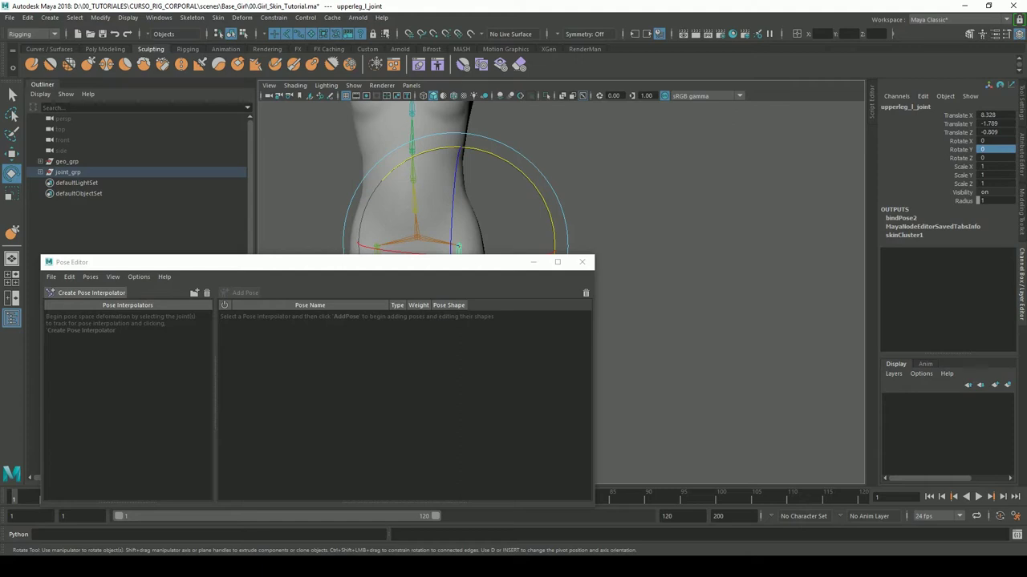
- Lower the Pose Editor, frame the view on the legs, and reselect upperleg_l_joint
drag(398, 263, 422, 337)
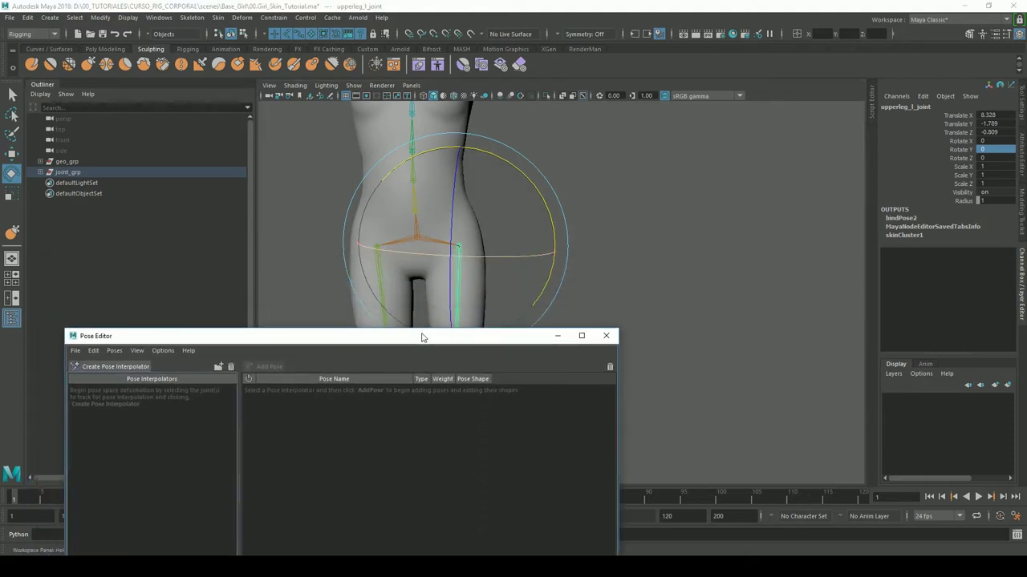
click(704, 261)
mouse_move(635, 252)
alt+middle_down()
mouse_move(657, 253)
mouse_move(717, 226)
alt+middle_up()
scroll(722, 219, down, 2)
scroll(746, 222, down, 2)
scroll(775, 199, down, 2)
scroll(752, 272, down, 3)
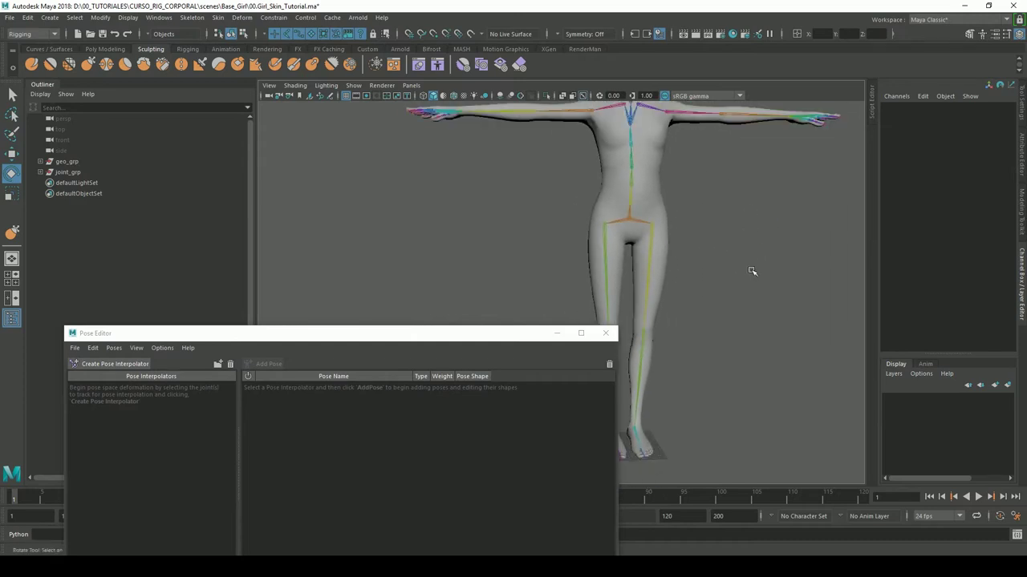
alt+drag(752, 271, 747, 243)
click(648, 277)
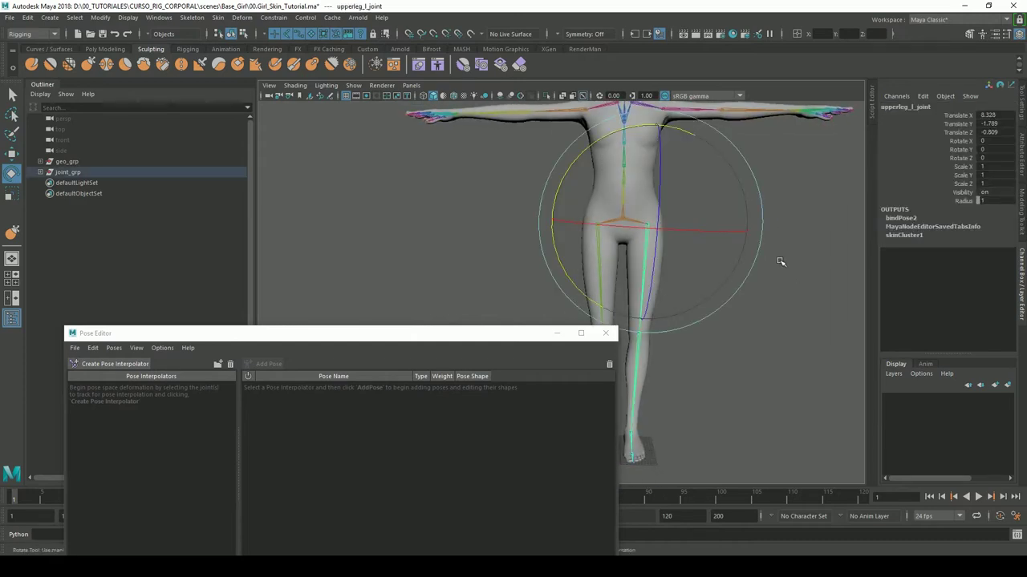
alt+drag(786, 291, 592, 297)
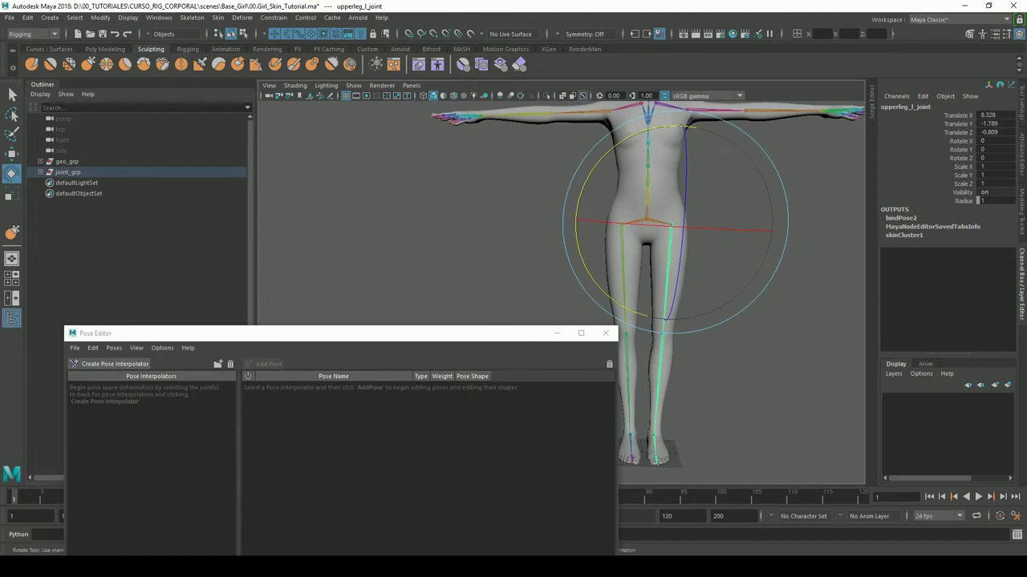
- Create the upperleg_l_joint pose interpolator and move the Pose Editor up and left
click(117, 365)
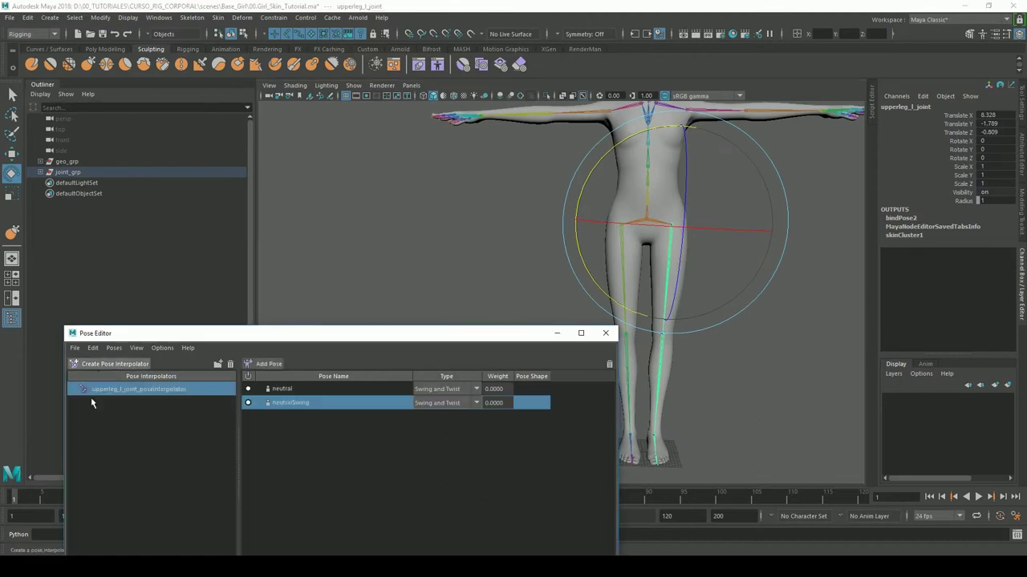
mouse_move(331, 337)
mouse_down()
mouse_move(287, 263)
mouse_move(279, 276)
mouse_up()
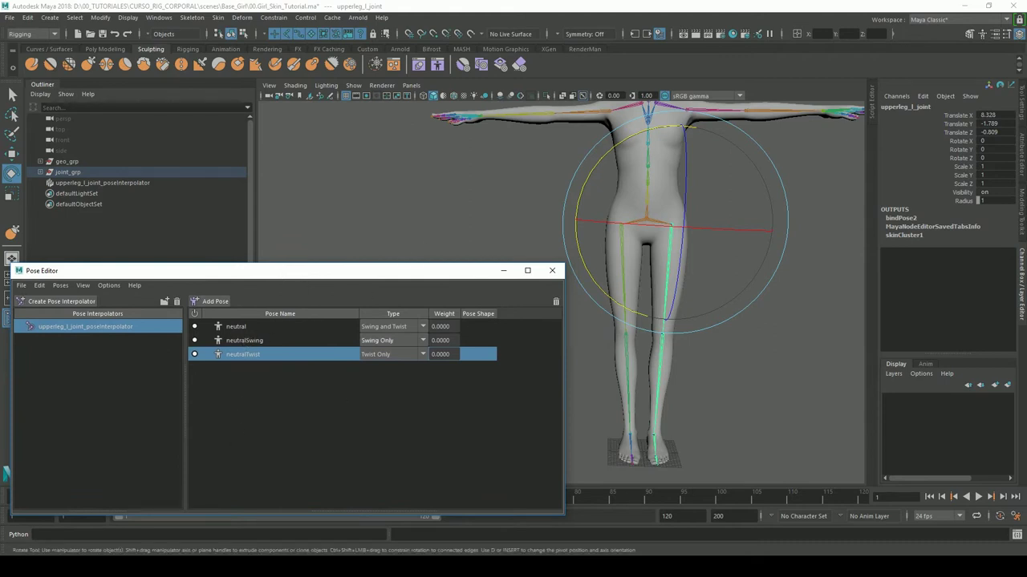
click(736, 356)
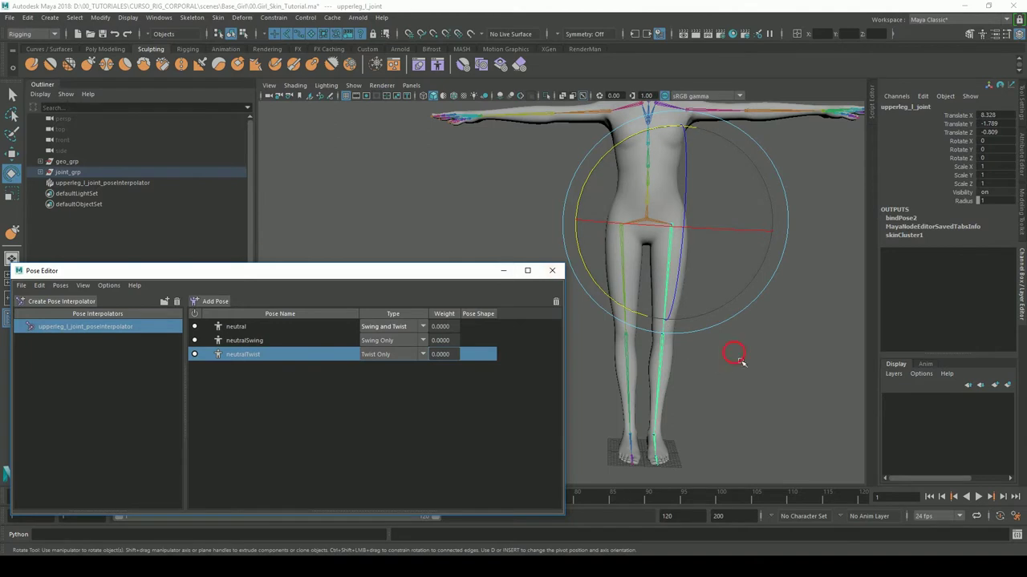
- Raise upperleg_l_joint sideways to exactly Rotate Y 90, then select the body mesh
click(671, 284)
alt+drag(671, 284, 747, 307)
drag(688, 239, 590, 173)
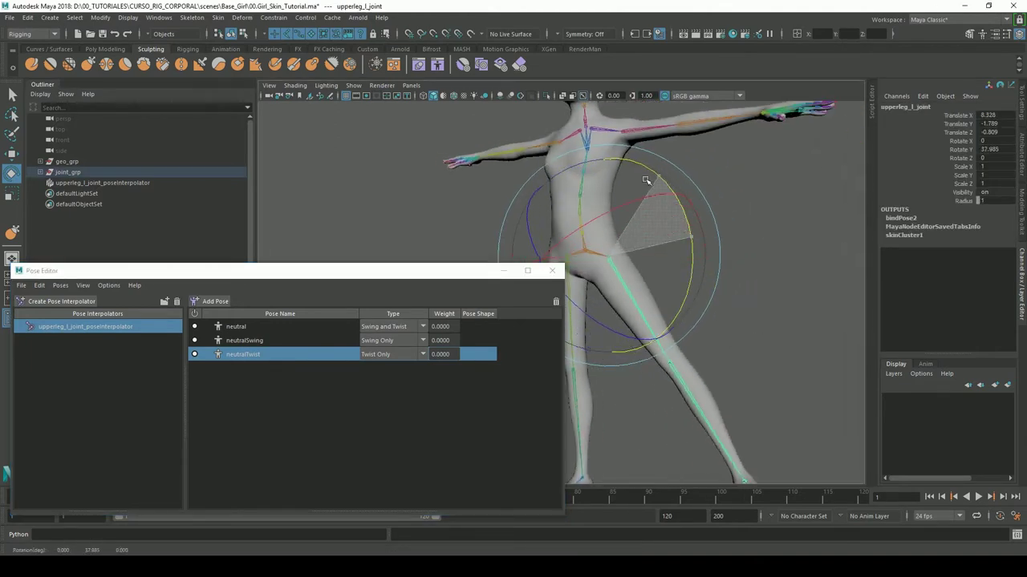
click(996, 150)
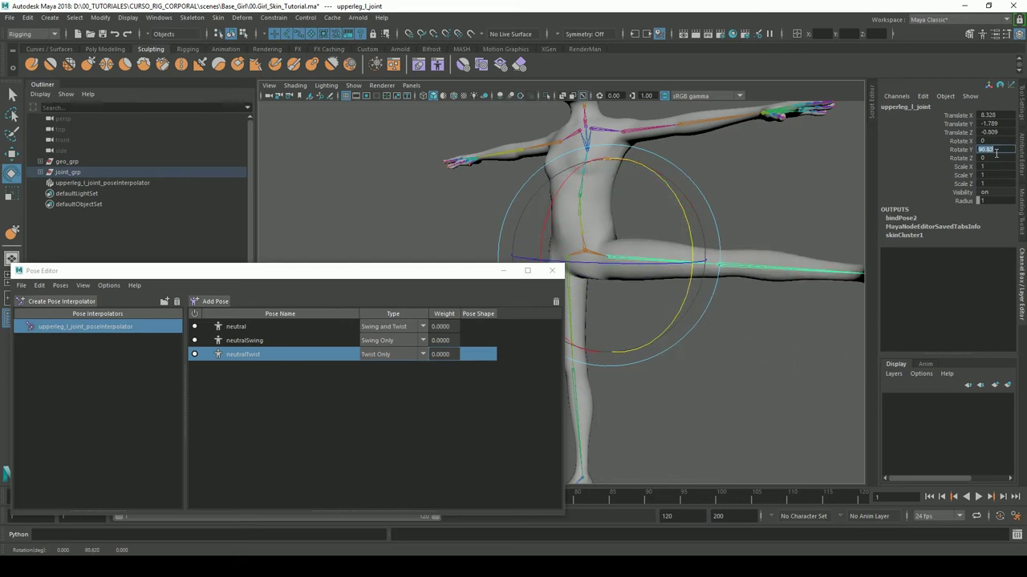
text(90)
key(Return)
alt+drag(706, 273, 764, 272)
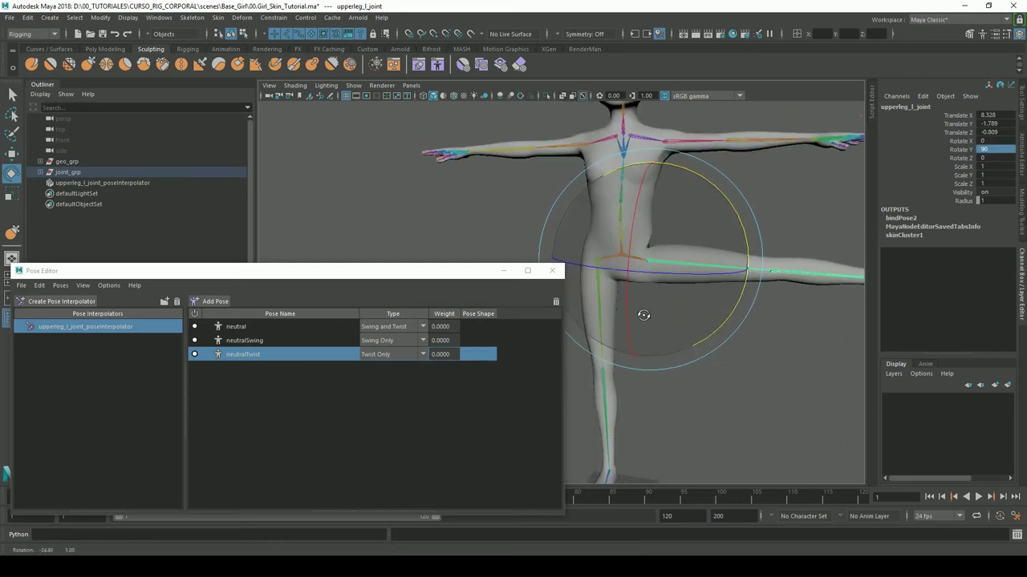
click(829, 224)
click(715, 259)
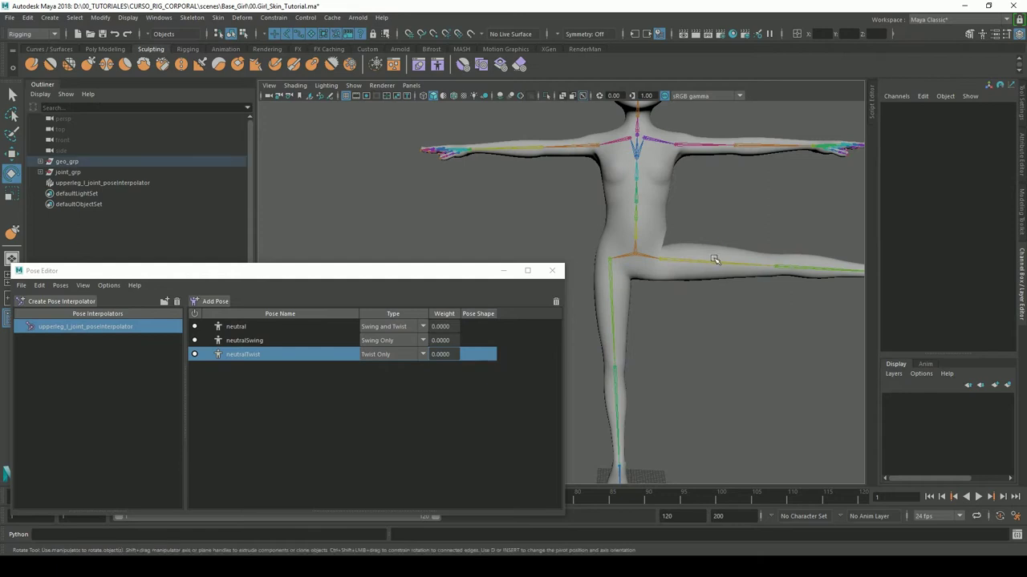
- Add the upperleg_l_joint_0_90_0 pose with a PSD_Corrective shape on a new blend shape deformer
click(214, 303)
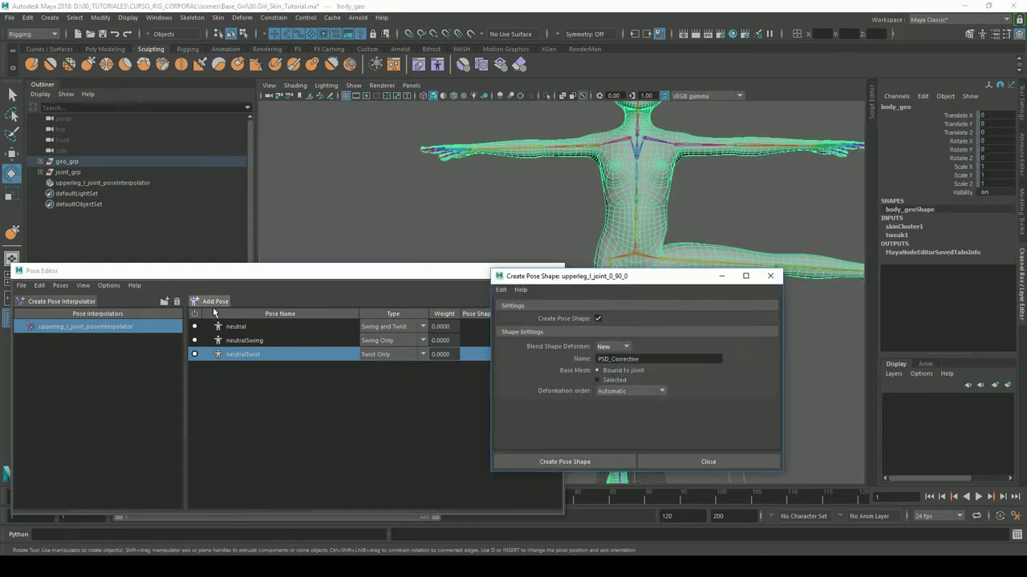
drag(641, 276, 373, 301)
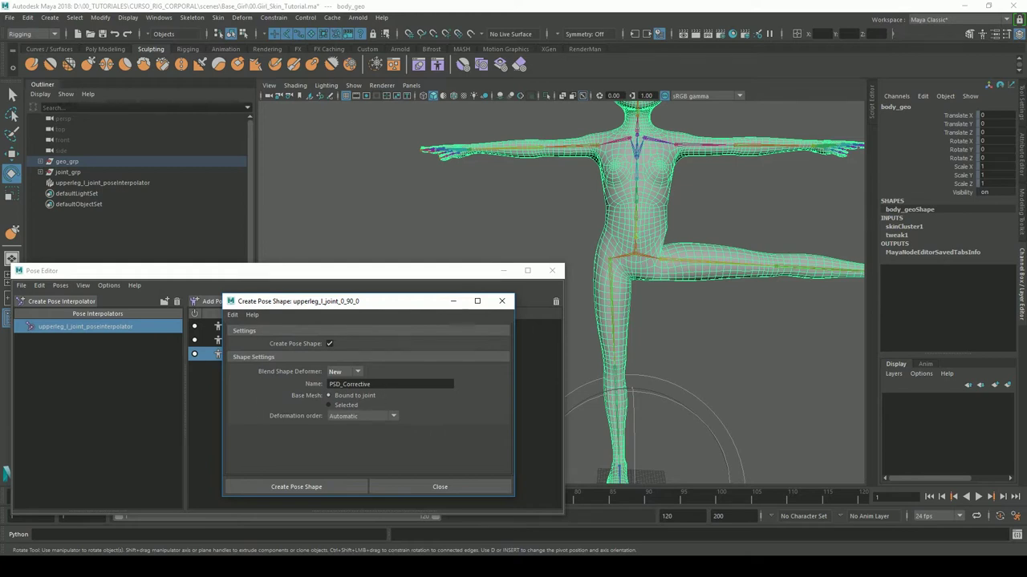
key(Tab)
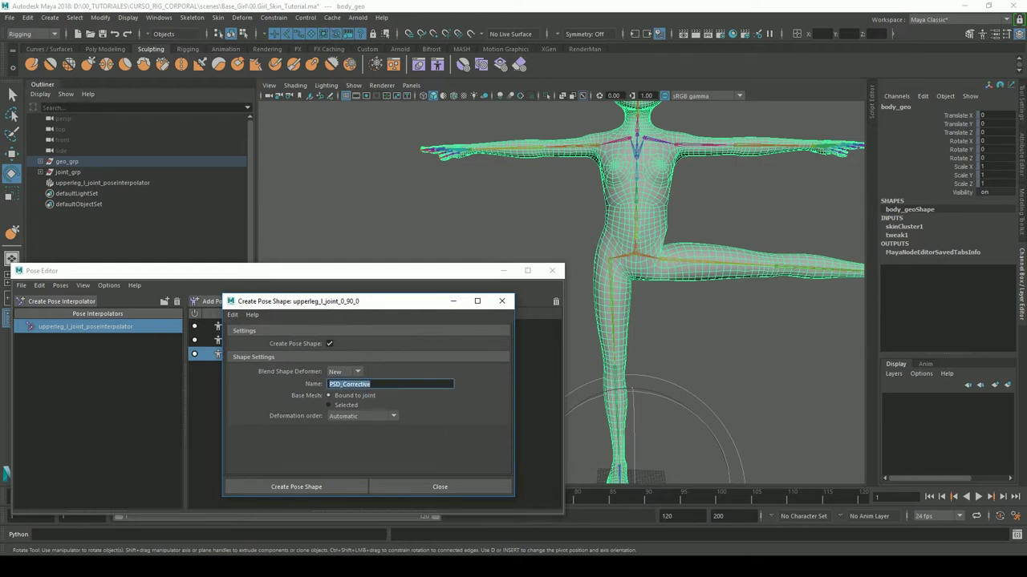
click(358, 371)
click(349, 377)
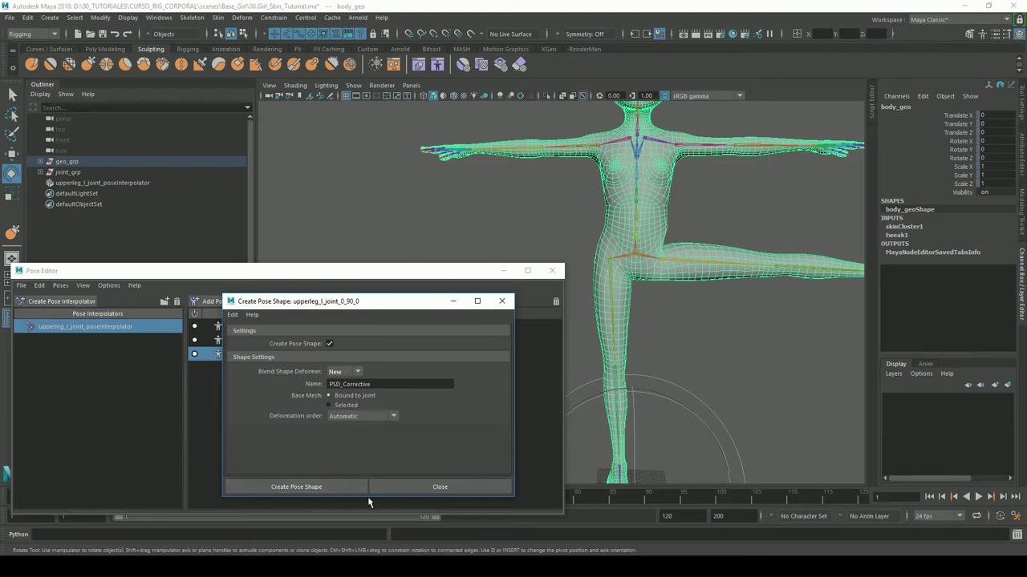
click(301, 489)
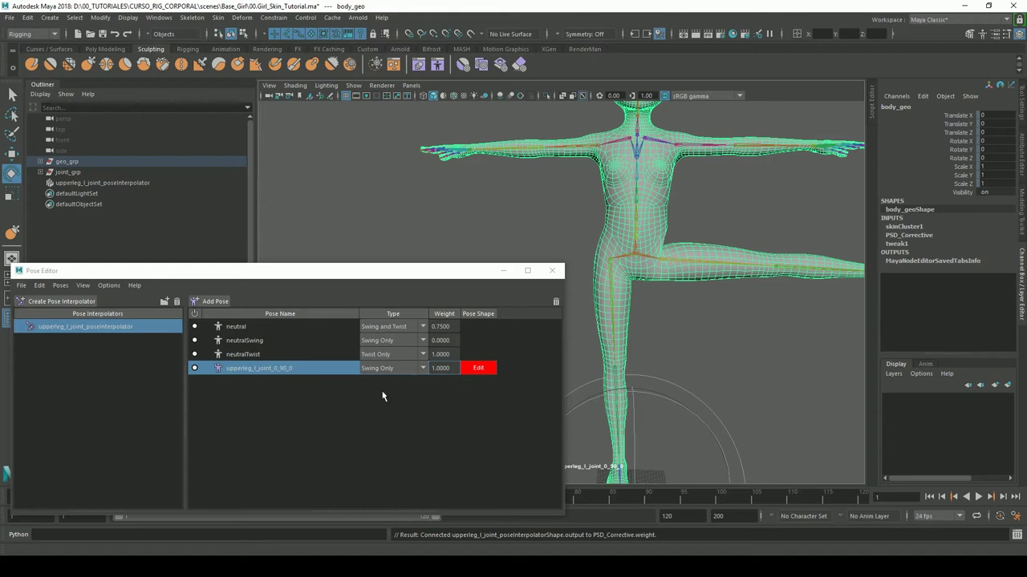
- Leave the new pose's Type on Swing Only and select the left thigh joint
click(423, 369)
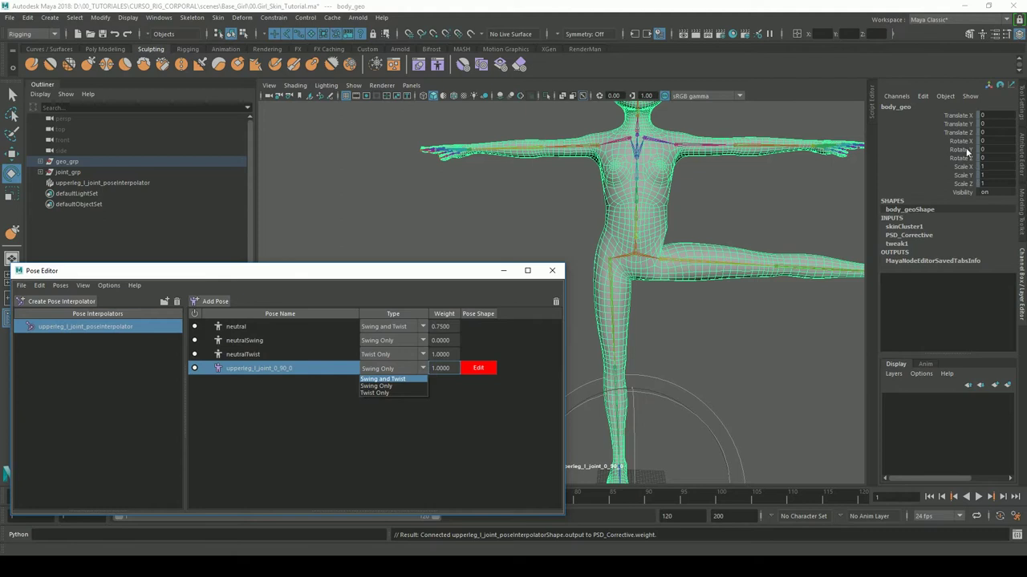
click(686, 269)
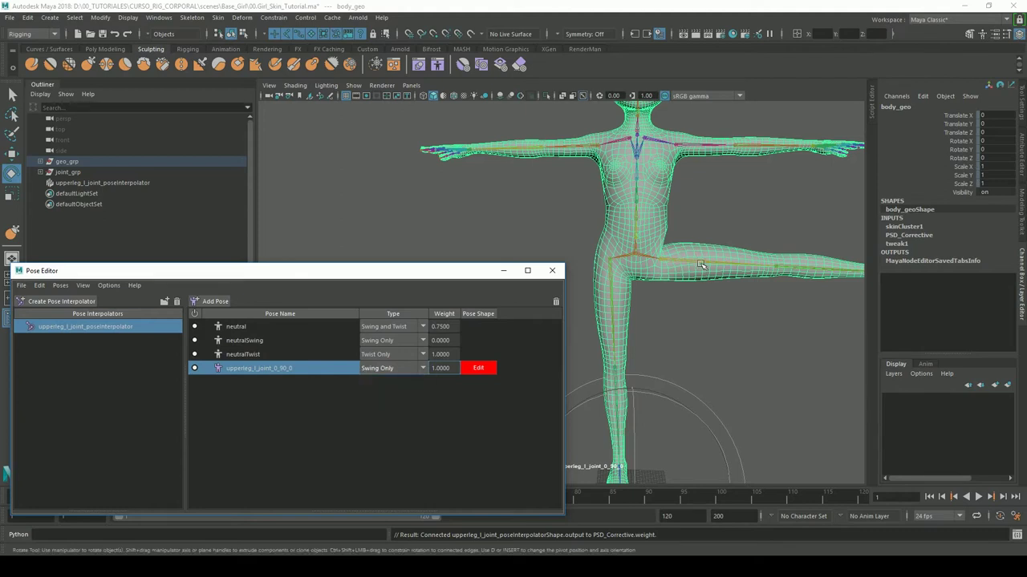
click(700, 265)
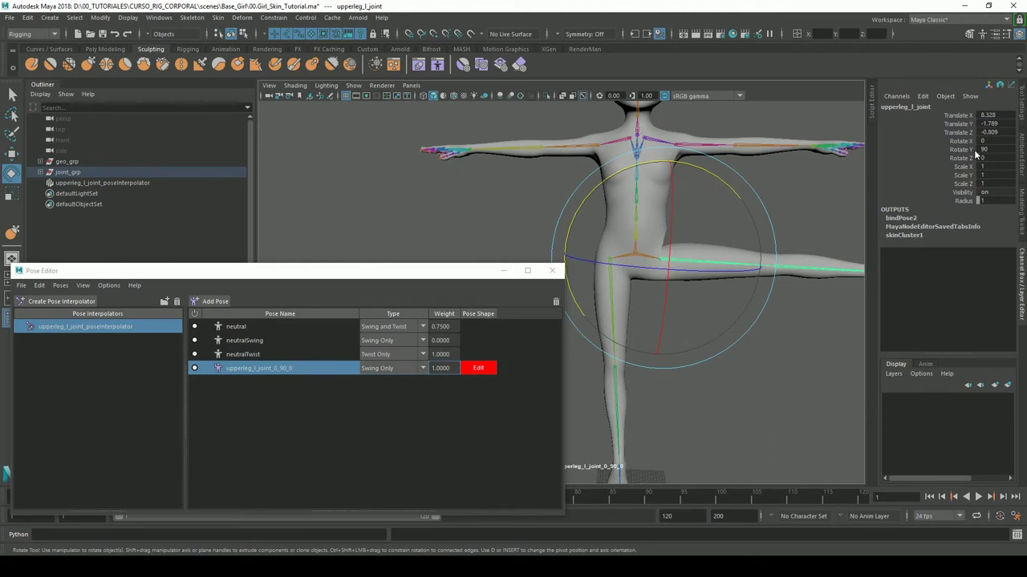
- Test-rotate the thigh joint, undo it, and review the pose's Type options
mouse_move(671, 235)
mouse_down()
mouse_move(671, 281)
mouse_move(677, 272)
mouse_up()
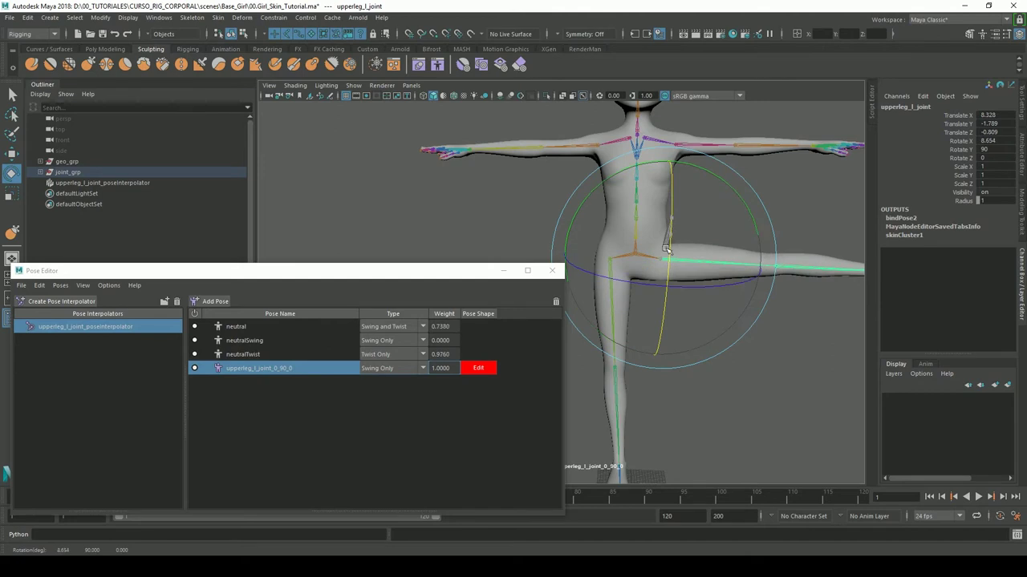
key(ctrl+z)
click(381, 368)
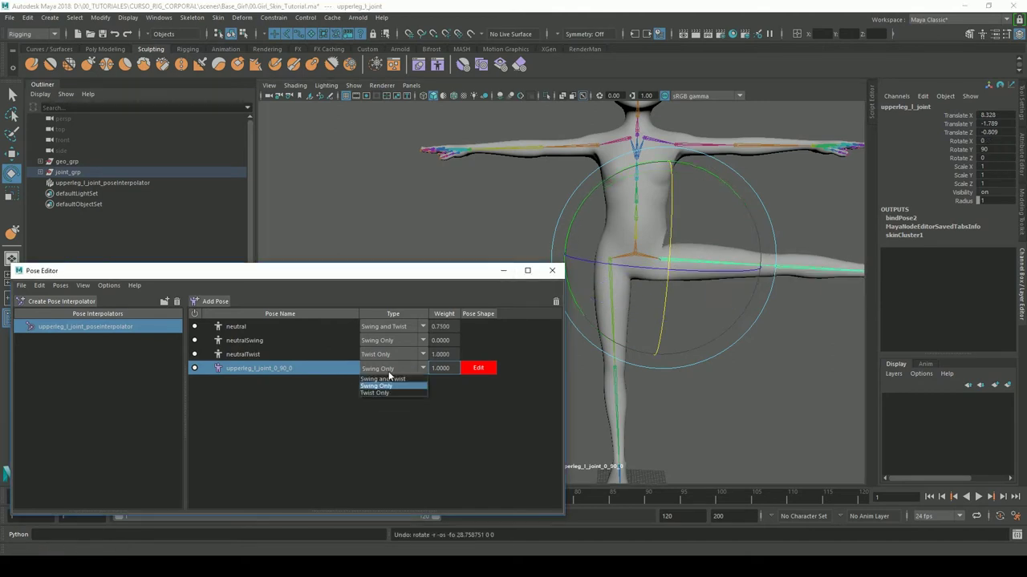
click(371, 385)
click(391, 368)
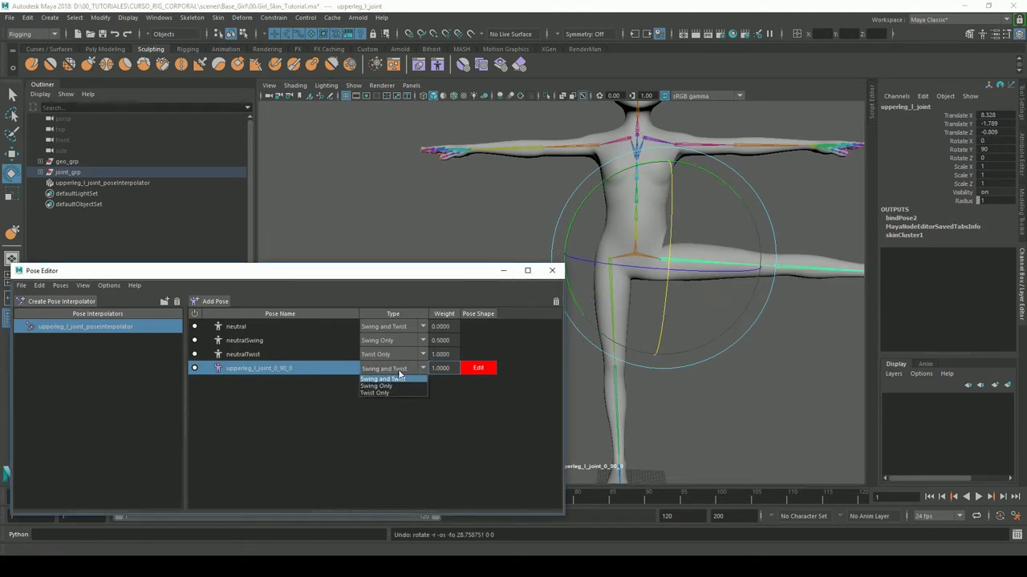
click(378, 386)
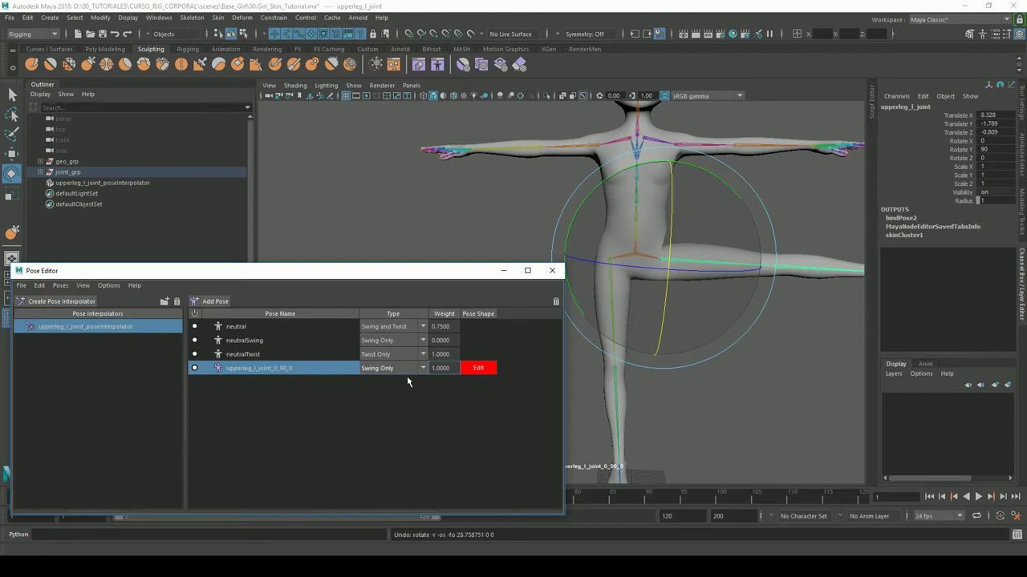
- Set the upperleg_l_joint_0_90_0 pose Type to Swing and Twist and minimize the Pose Editor
click(423, 369)
click(385, 379)
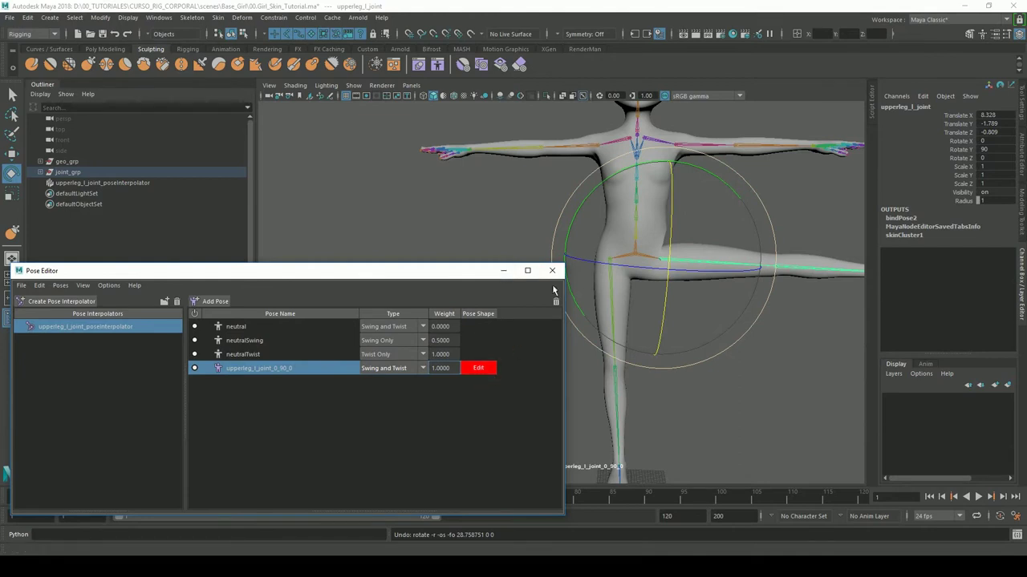
click(503, 270)
- Select the body mesh and grab-sculpt the crease where the left thigh meets the hip
scroll(699, 243, up, 5)
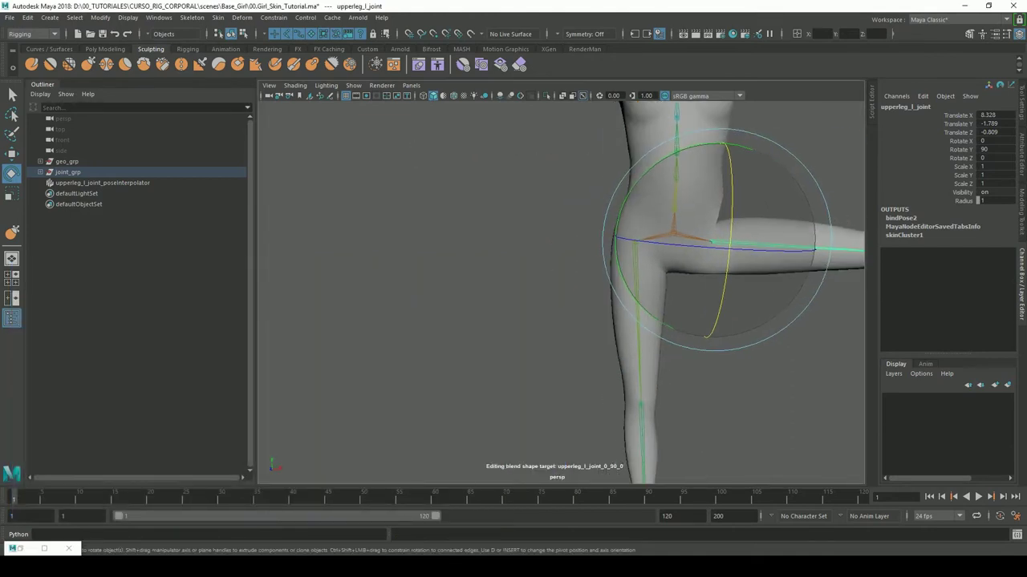
scroll(698, 233, down, 4)
click(692, 213)
scroll(716, 205, up, 4)
click(602, 267)
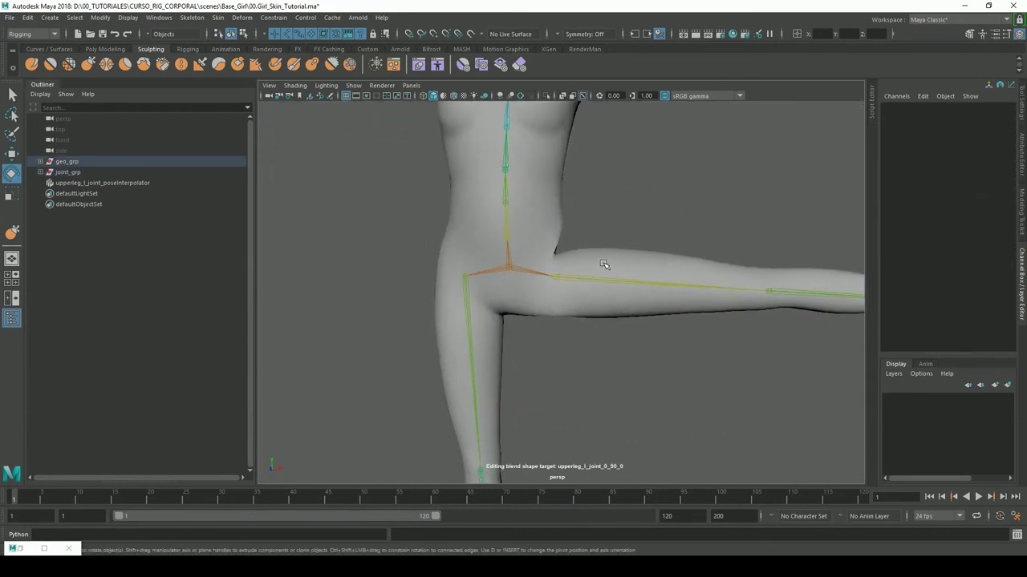
click(89, 65)
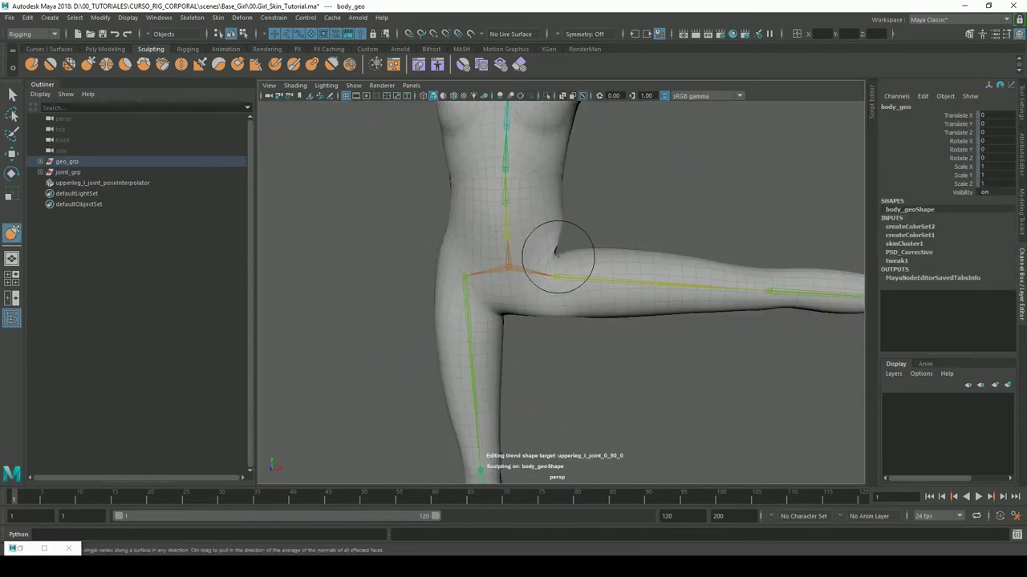
scroll(549, 242, up, 3)
drag(549, 242, 576, 223)
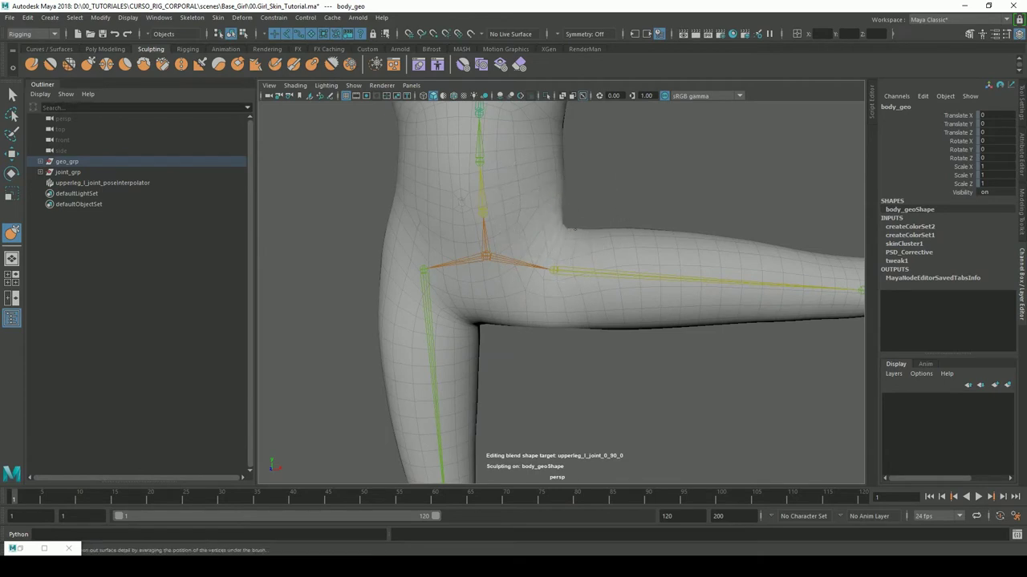
mouse_move(561, 231)
mouse_down()
mouse_move(583, 187)
mouse_move(565, 233)
mouse_move(567, 222)
mouse_move(452, 214)
mouse_move(538, 218)
mouse_up()
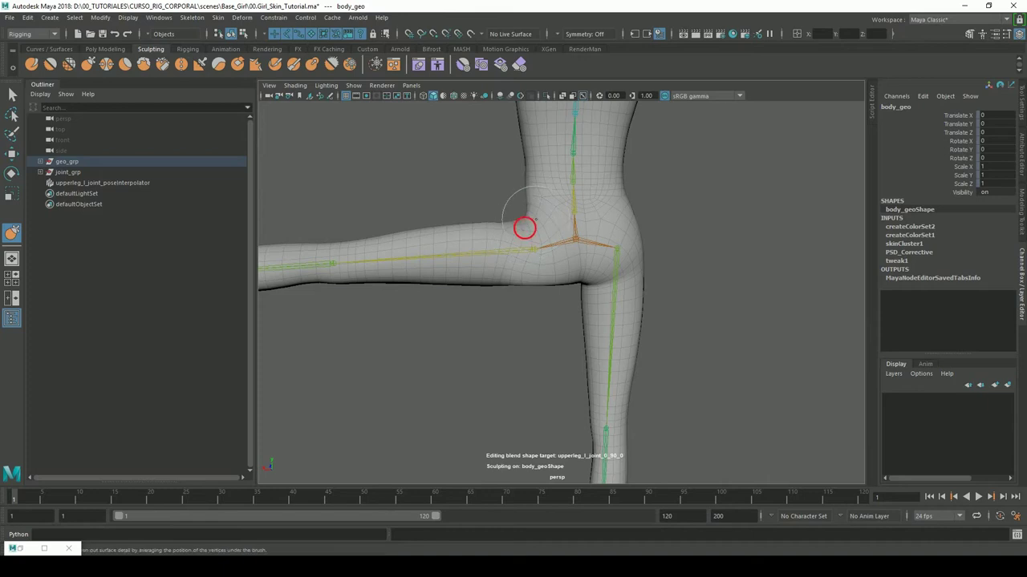
- Switch to the relax brush, reframe the hip, and try a stroke, undoing it
click(68, 64)
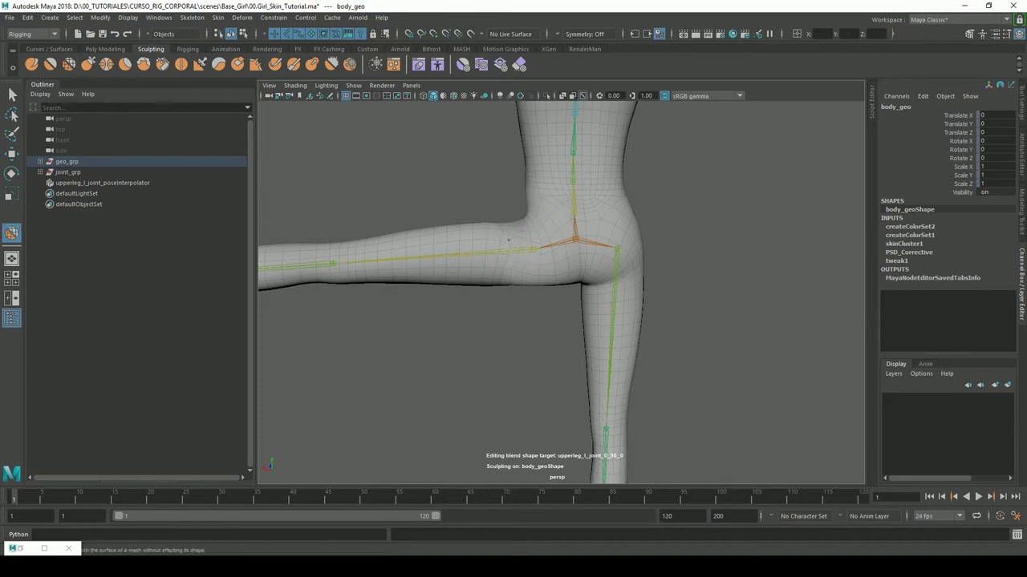
mouse_move(490, 232)
alt+mouse_down()
mouse_move(644, 208)
mouse_move(518, 232)
alt+mouse_up()
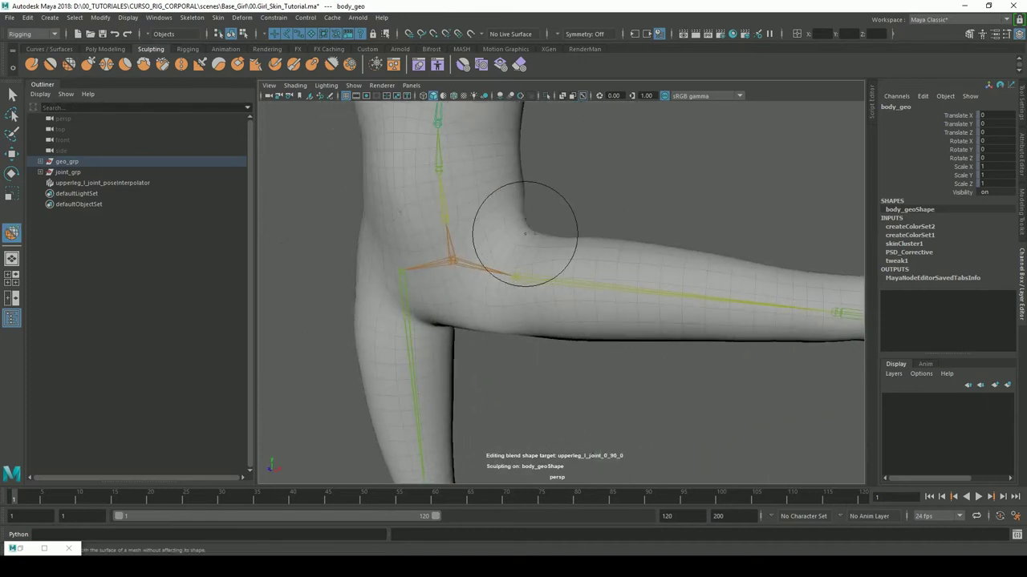
mouse_move(591, 246)
alt+mouse_down()
mouse_move(671, 184)
mouse_move(621, 188)
mouse_move(572, 111)
alt+mouse_up()
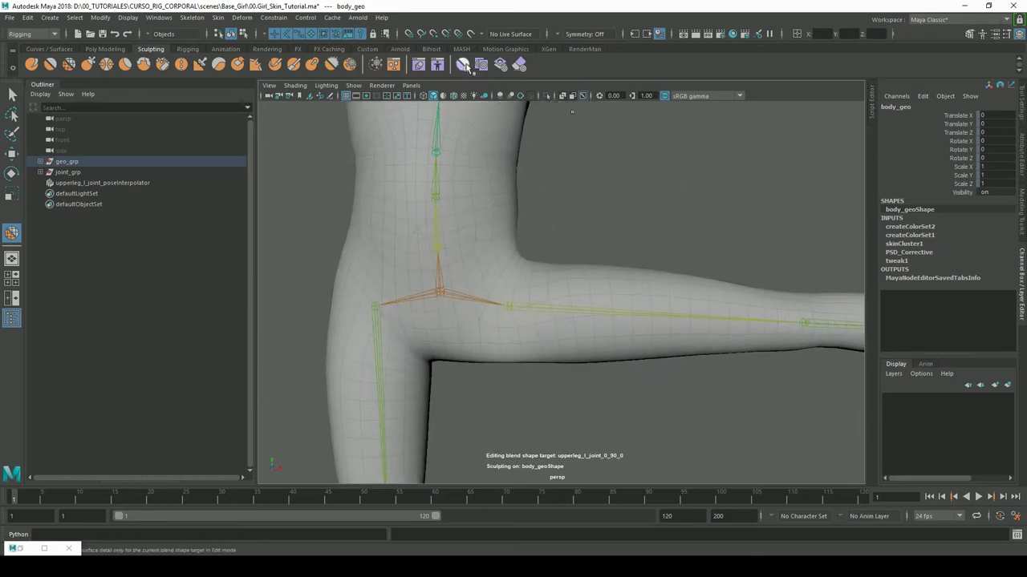
key(q)
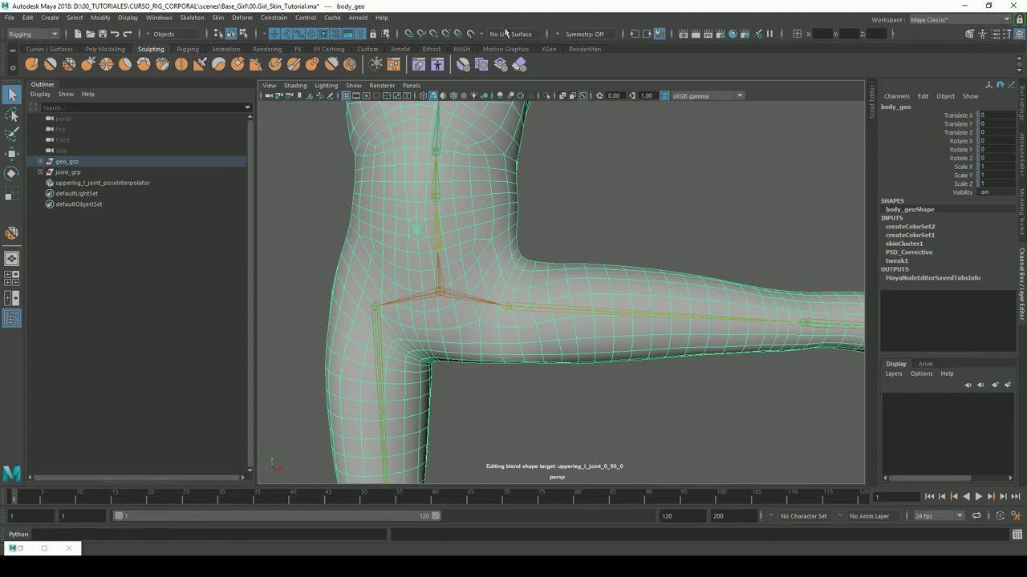
click(464, 66)
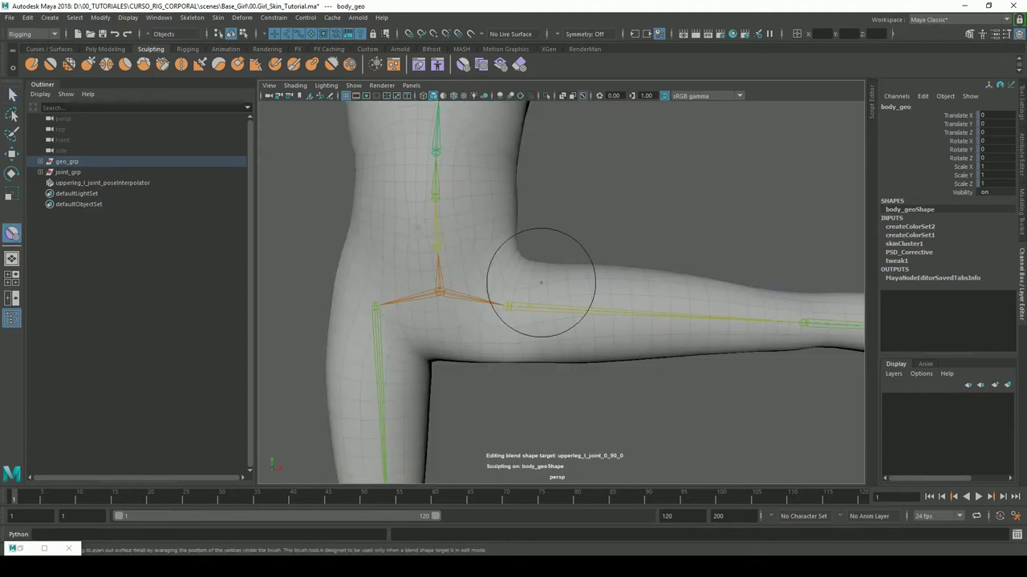
drag(511, 258, 516, 264)
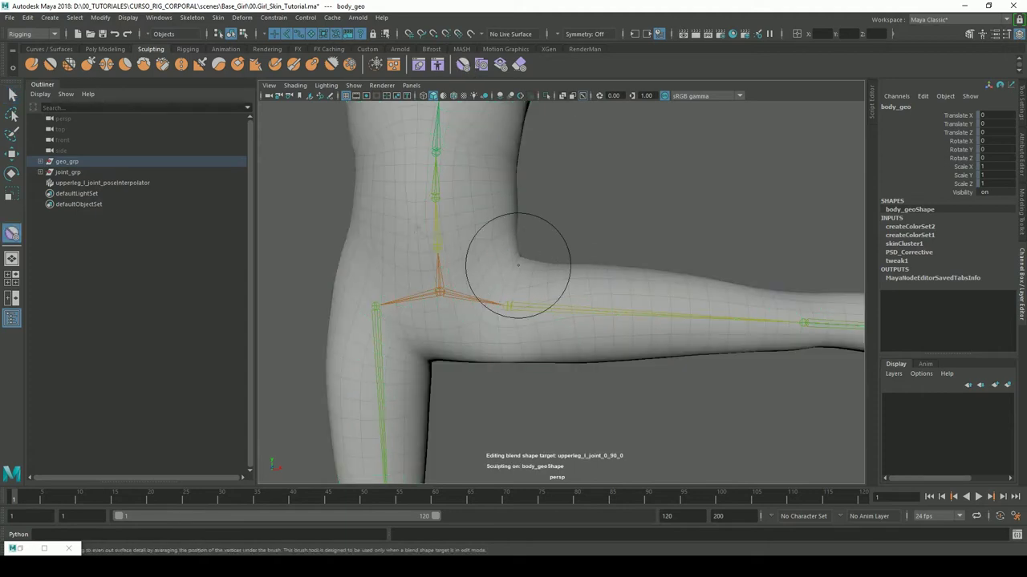
key(ctrl+z)
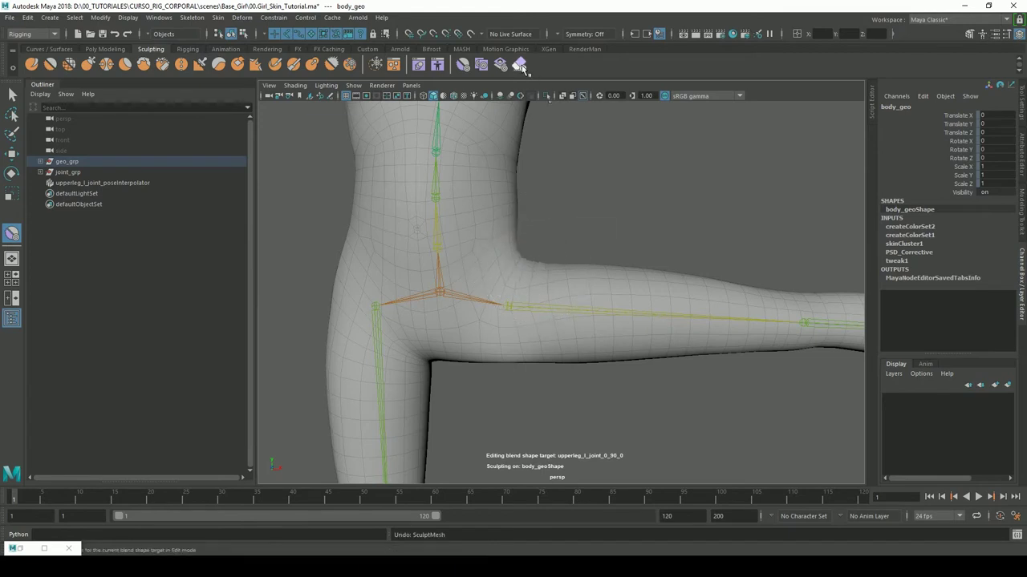
- Sculpt the hip crease with another brush, then undo the last two strokes
click(520, 65)
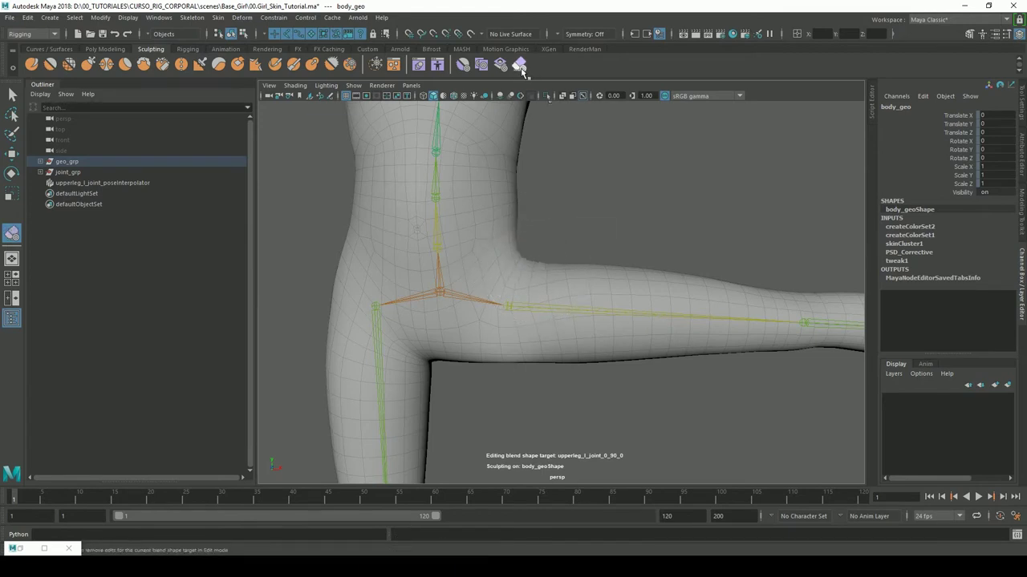
drag(527, 267, 543, 224)
mouse_move(504, 252)
mouse_down()
mouse_move(498, 281)
mouse_move(510, 230)
mouse_up()
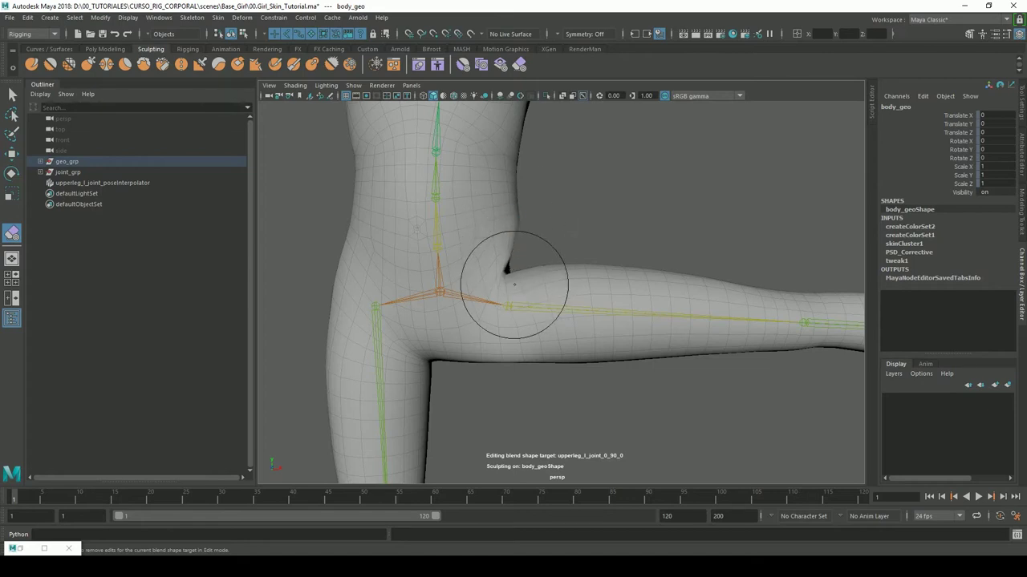
alt+drag(481, 197, 604, 215)
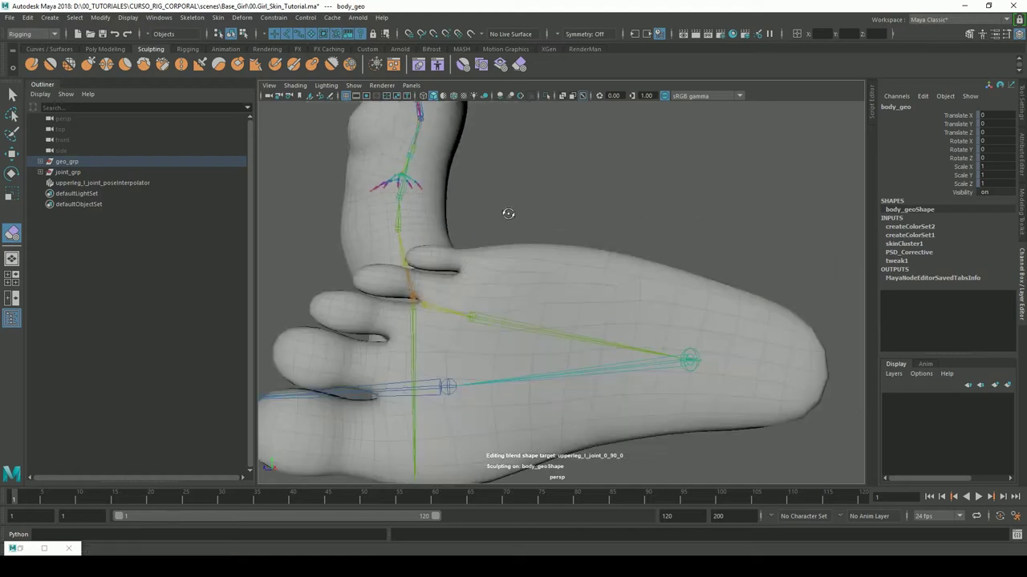
key(ctrl+z)
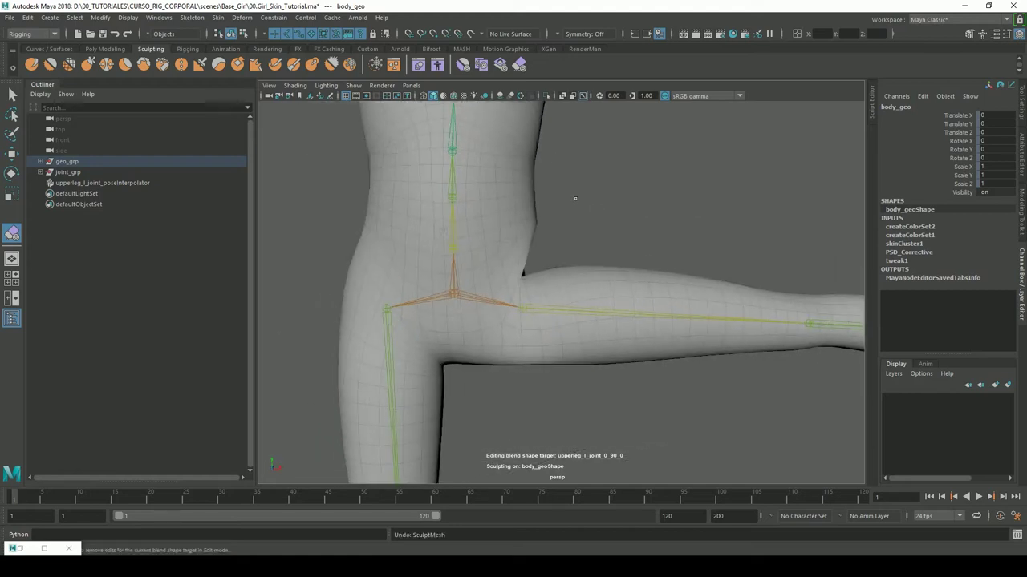
key(ctrl+z)
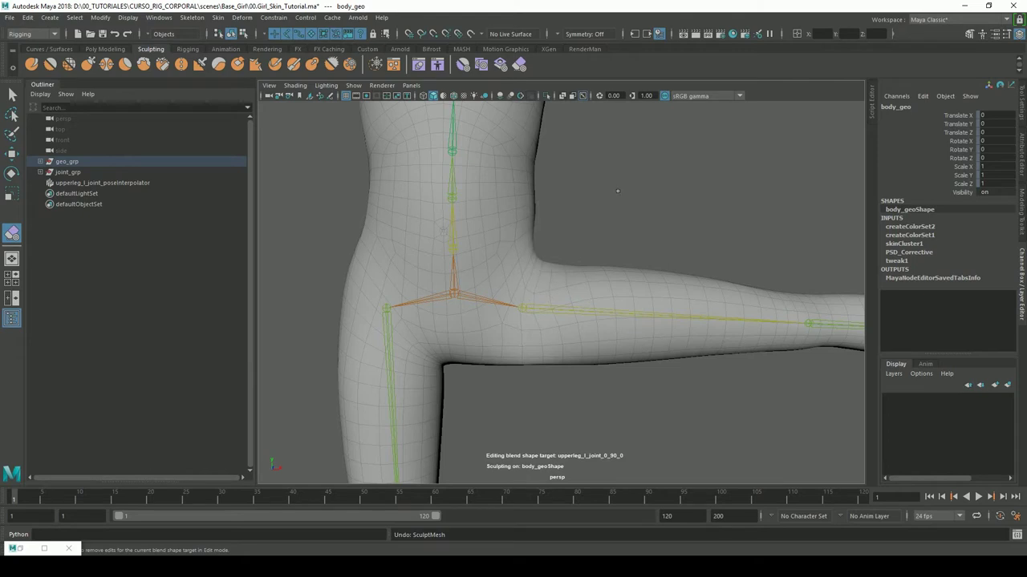
- Pick the relax brush, tumble to a side view of the hip, then return to Move
key(w)
scroll(580, 211, down, 3)
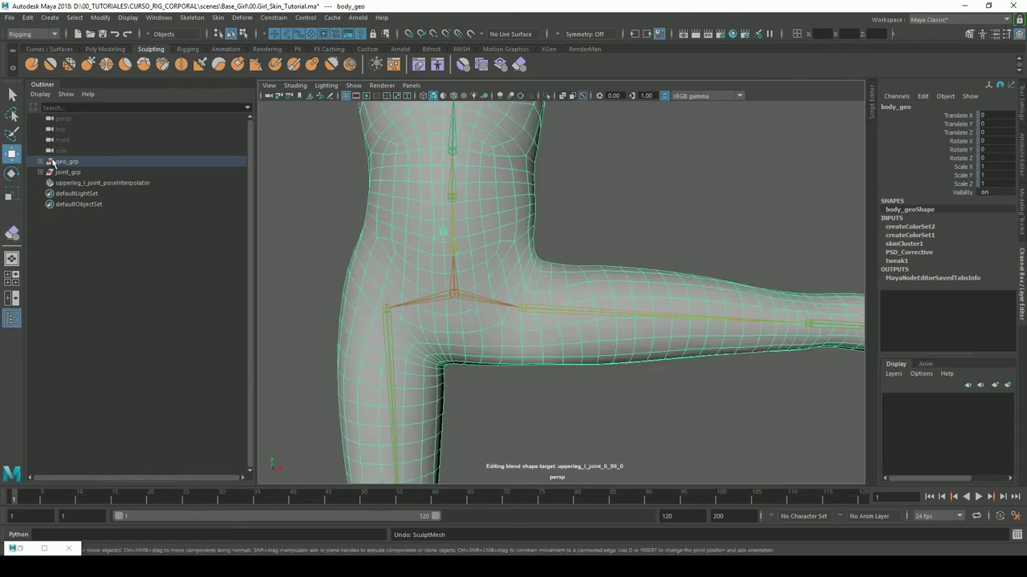
scroll(580, 211, up, 3)
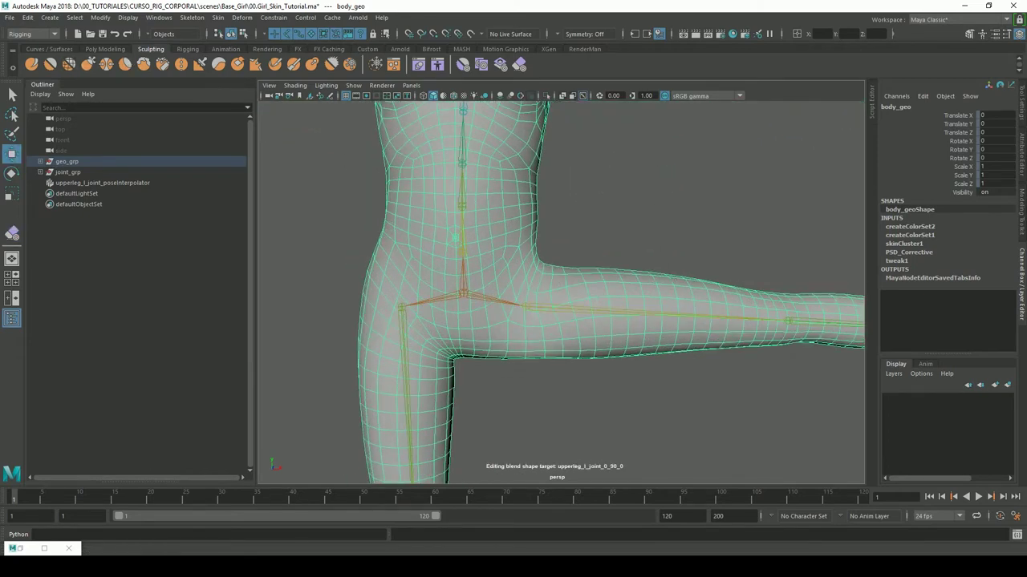
click(69, 65)
mouse_move(607, 286)
alt+mouse_down()
mouse_move(514, 257)
mouse_move(607, 251)
alt+mouse_up()
mouse_move(492, 264)
alt+mouse_down()
mouse_move(648, 248)
mouse_move(624, 229)
alt+mouse_up()
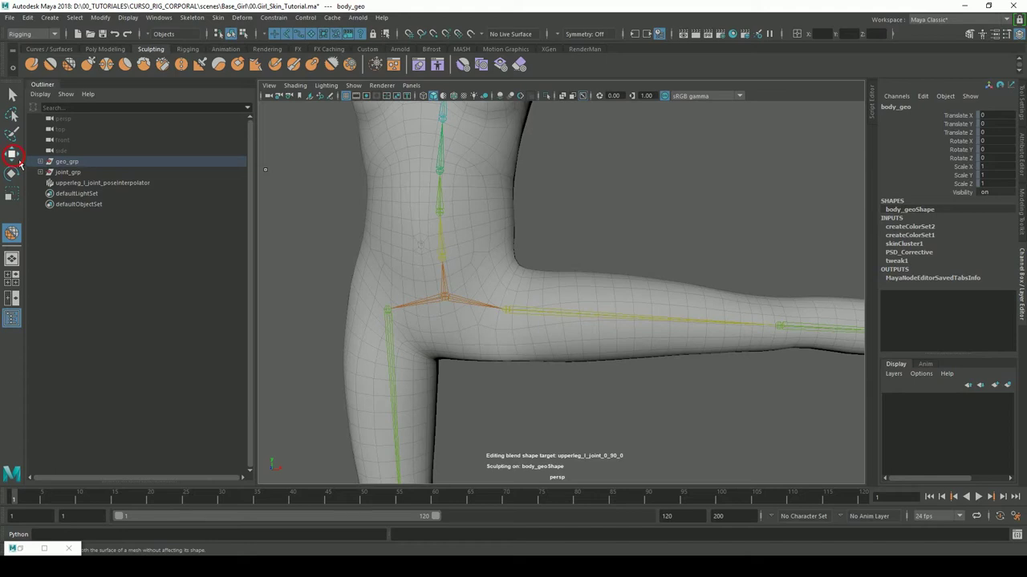
click(12, 154)
- Turn off PSD_Corrective shape editing in the Pose Editor, then select the left thigh joint
click(44, 548)
click(484, 373)
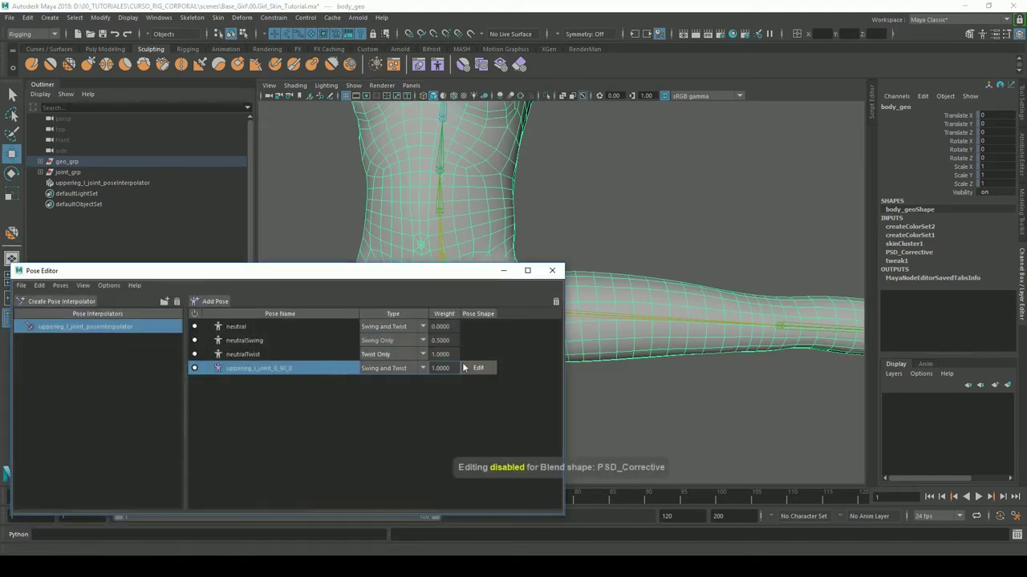
click(503, 271)
click(618, 224)
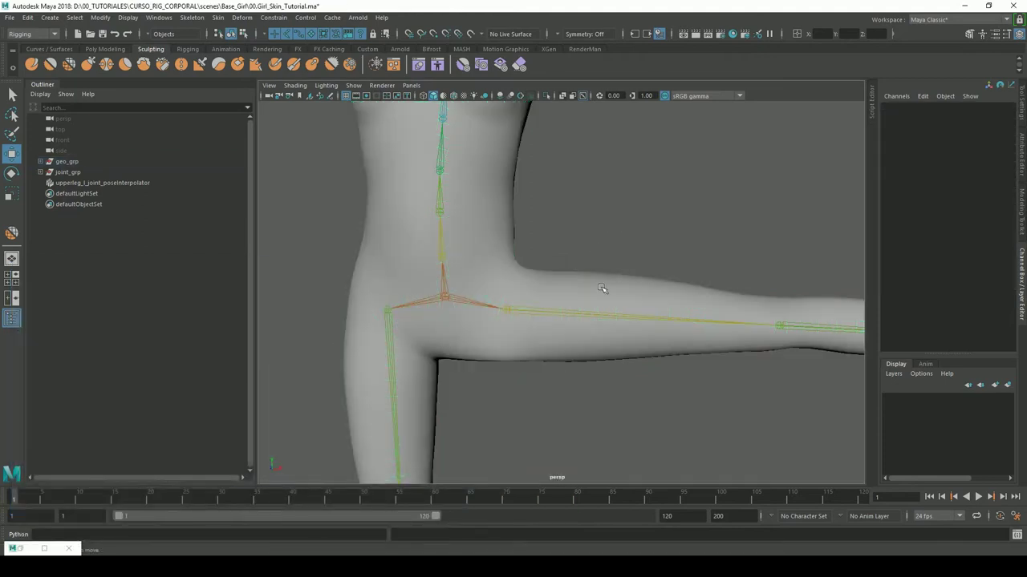
scroll(610, 277, down, 3)
click(584, 315)
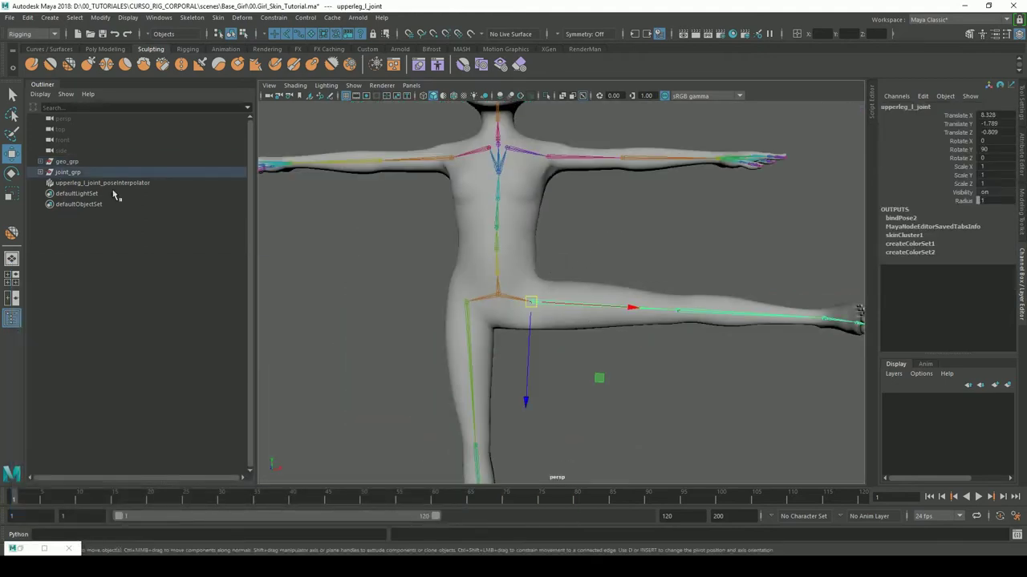
- Rotate upperleg_l_joint down to about 39.5 in Y, then select the body mesh
click(11, 172)
mouse_move(622, 282)
mouse_down()
mouse_move(541, 375)
mouse_move(618, 292)
mouse_move(614, 308)
mouse_move(580, 352)
mouse_move(618, 270)
mouse_move(595, 356)
mouse_up()
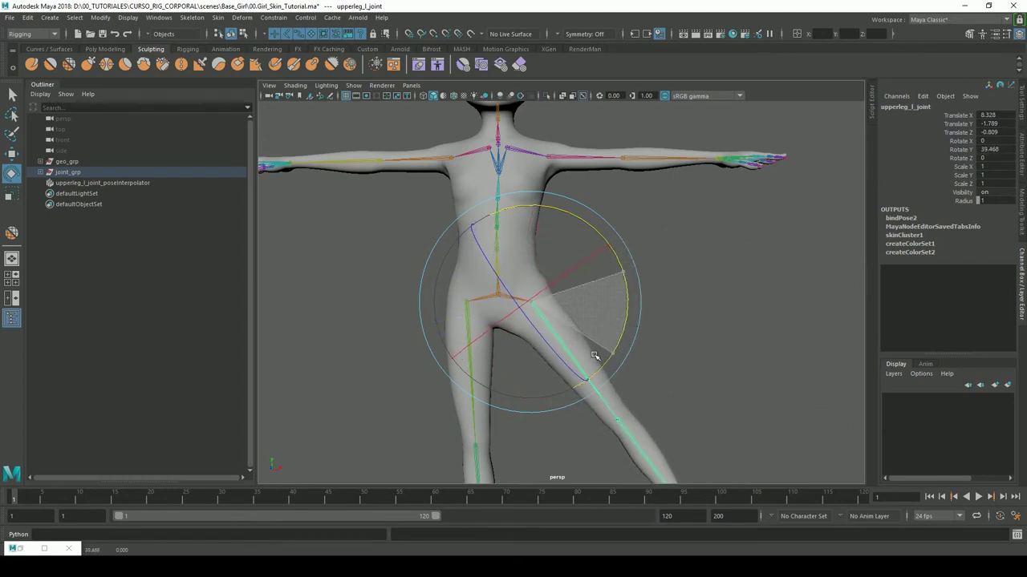
click(710, 319)
alt+right_drag(709, 319, 698, 258)
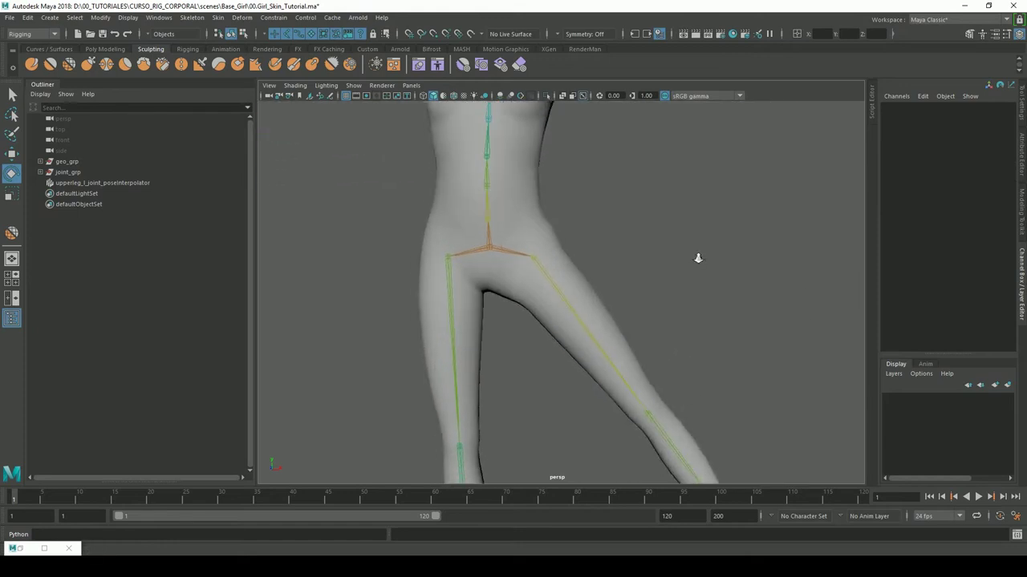
alt+drag(698, 259, 594, 294)
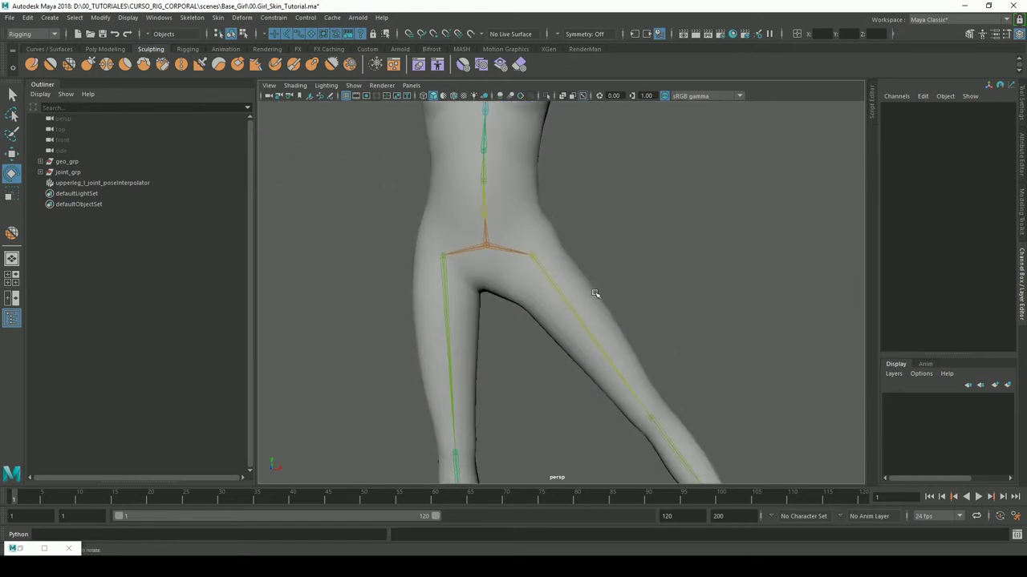
click(581, 296)
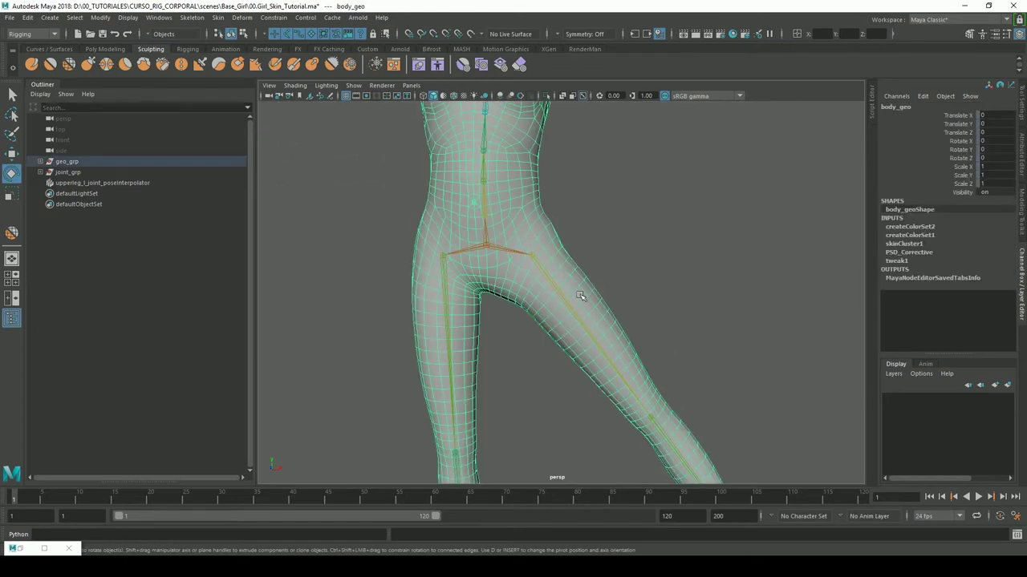
- Add a new Swing Only pose, upperleg_l_joint_0_39_0, for the lowered left leg
click(20, 549)
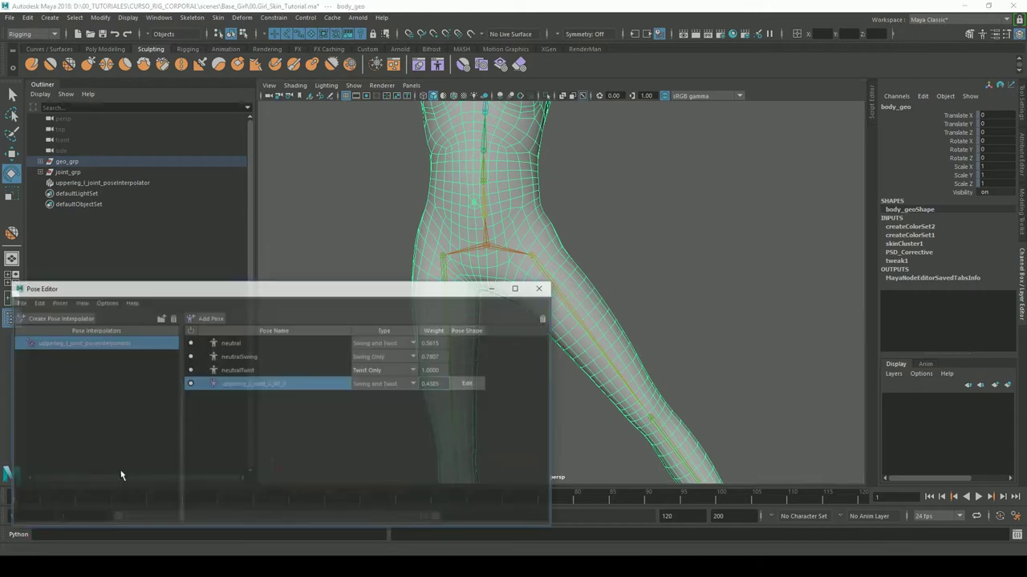
click(214, 302)
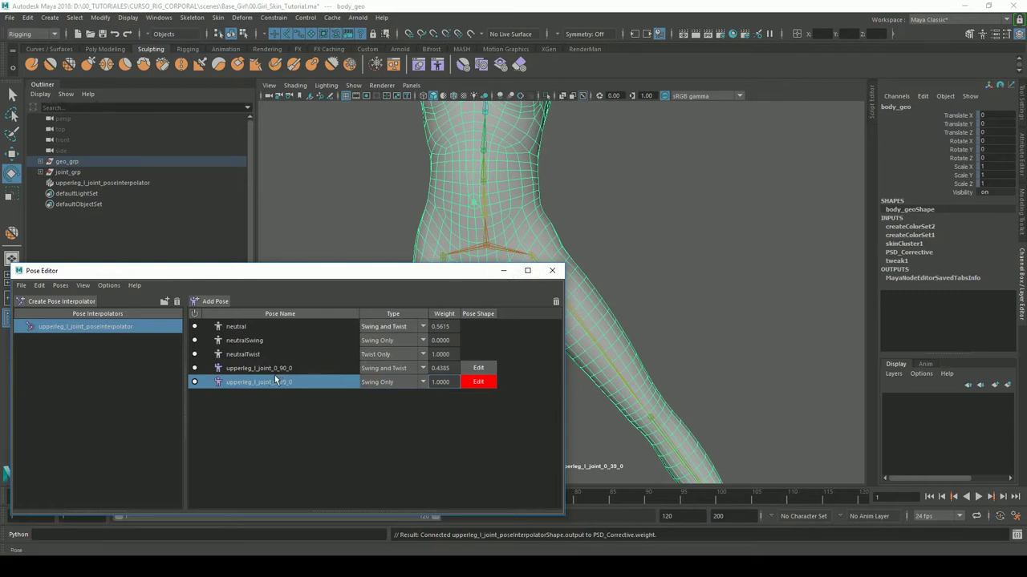
click(478, 382)
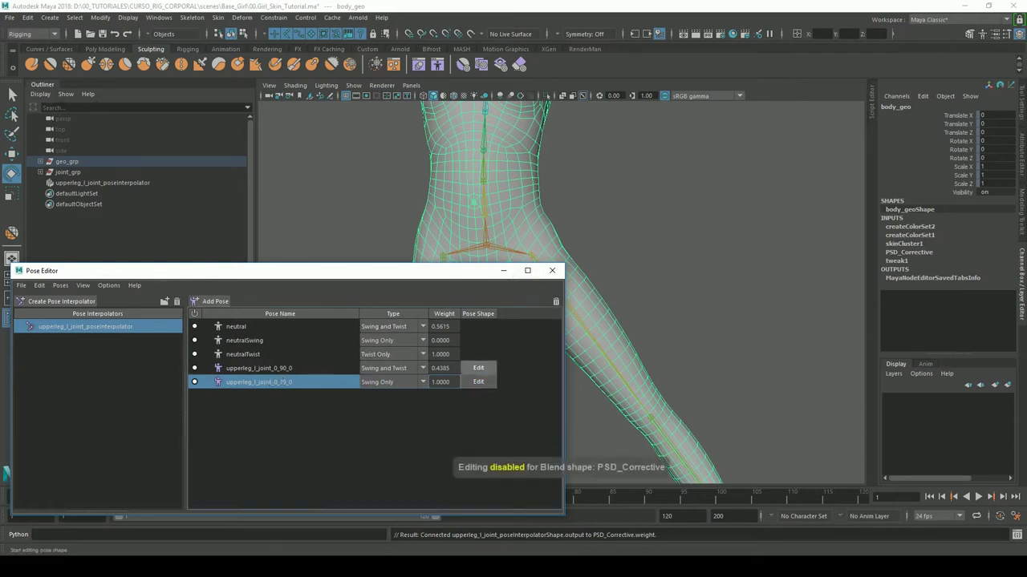
- Check the 0_90_0 and 0_39_0 poses, then enable editing of the upperleg_l_joint_0_39_0 pose shape
click(256, 368)
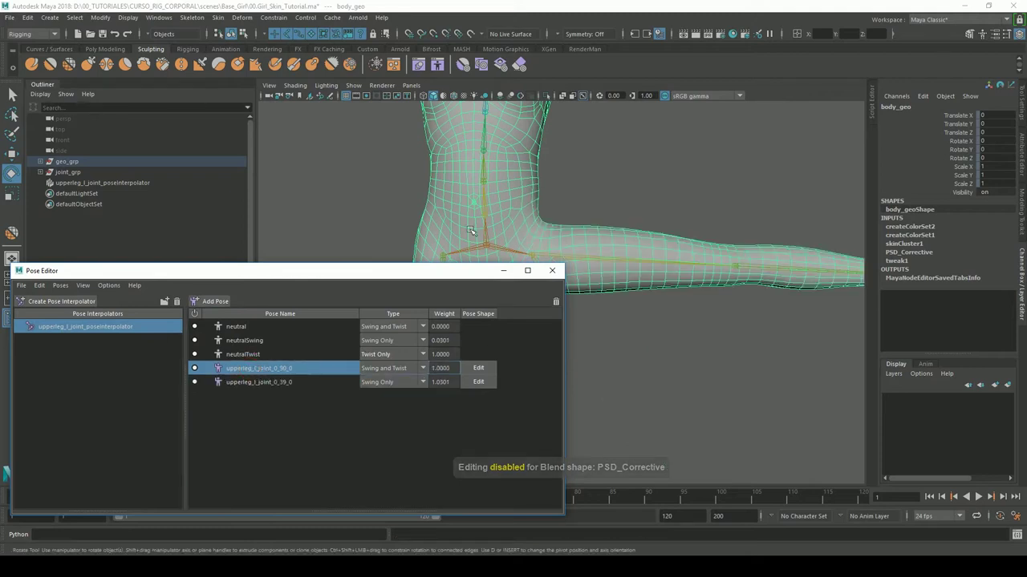
click(630, 261)
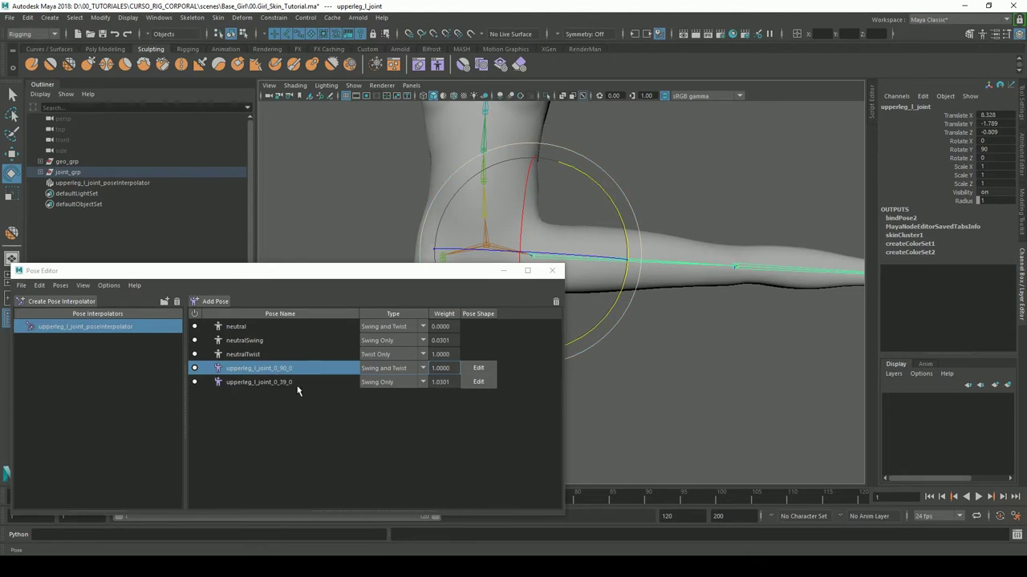
click(256, 385)
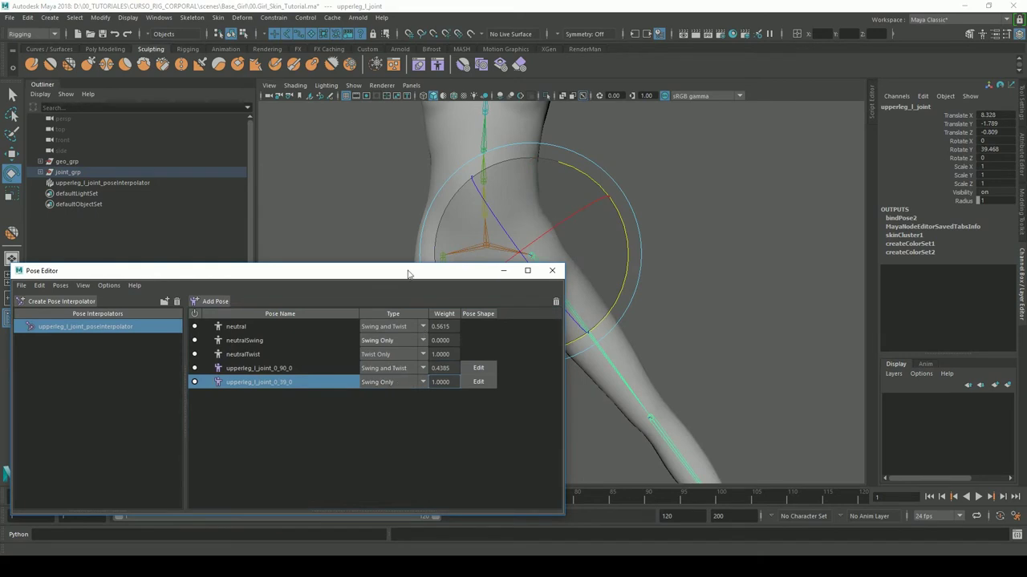
drag(361, 270, 254, 263)
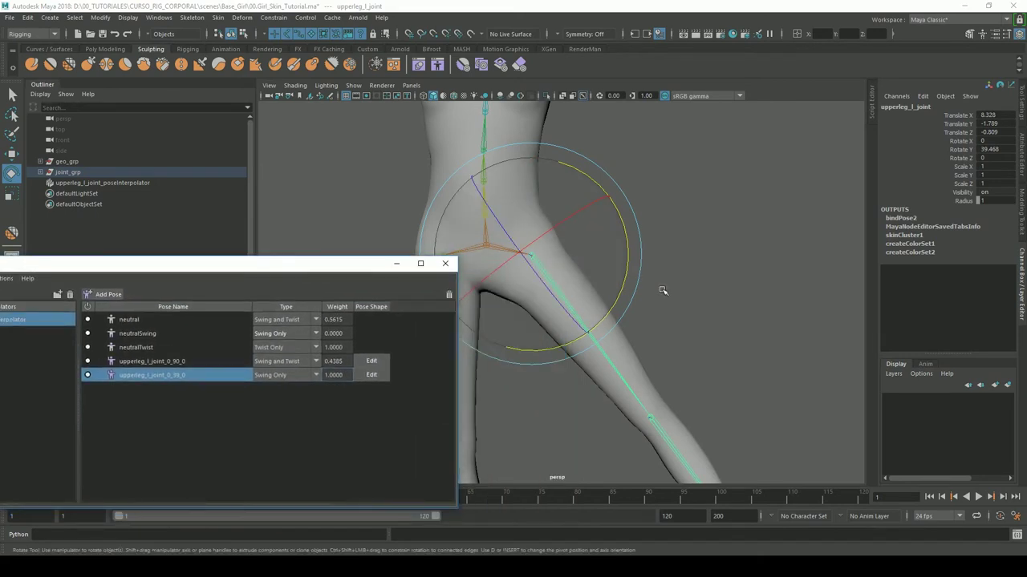
scroll(661, 290, down, 5)
scroll(662, 291, up, 1)
scroll(662, 290, up, 1)
click(371, 375)
- Sculpt the hip on the 0_39_0 shape with the Grab brush, then disable editing and frame the body
click(749, 315)
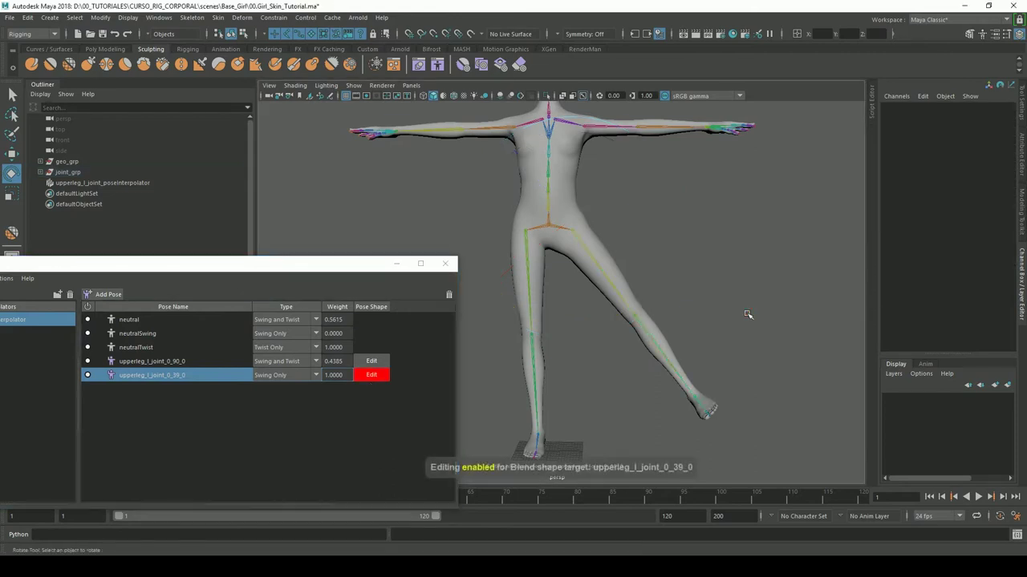
click(660, 332)
scroll(706, 211, up, 3)
scroll(706, 210, up, 2)
scroll(706, 210, up, 2)
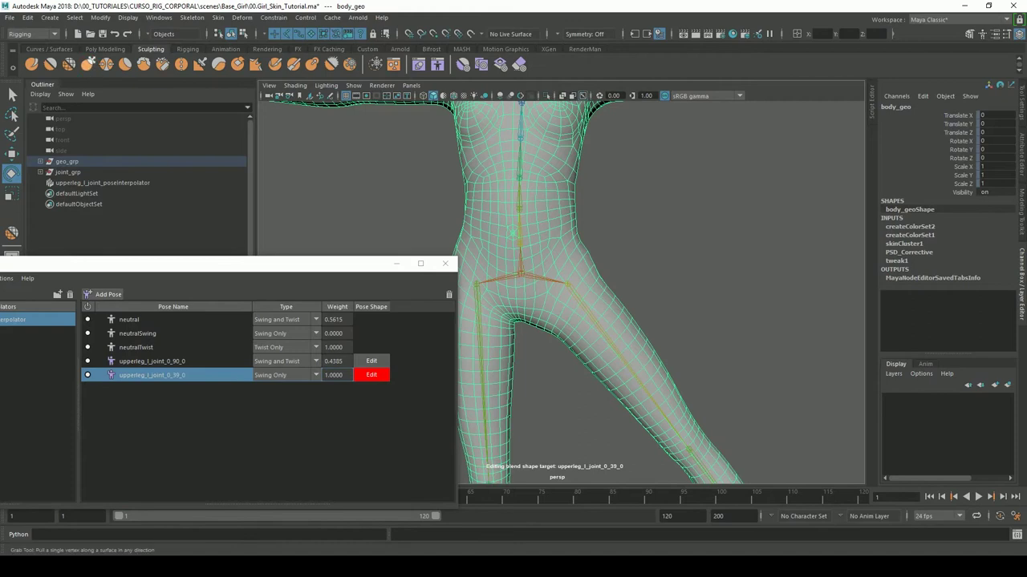
click(88, 64)
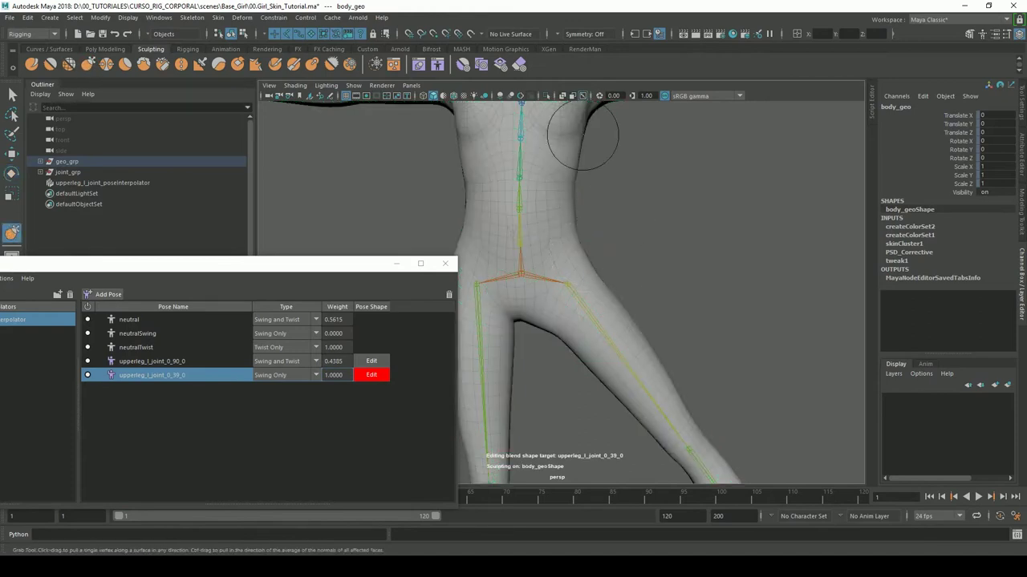
click(381, 377)
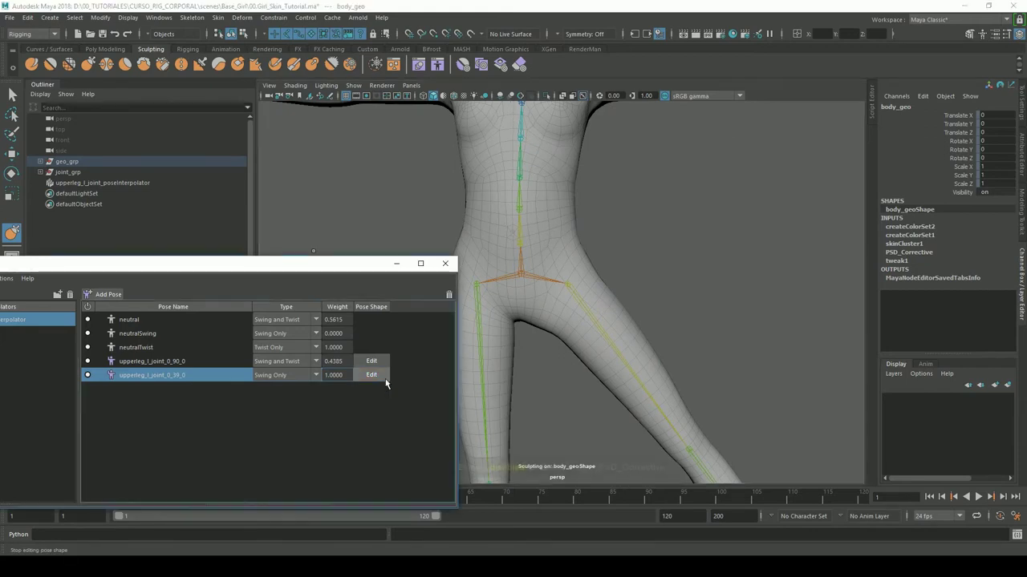
key(f)
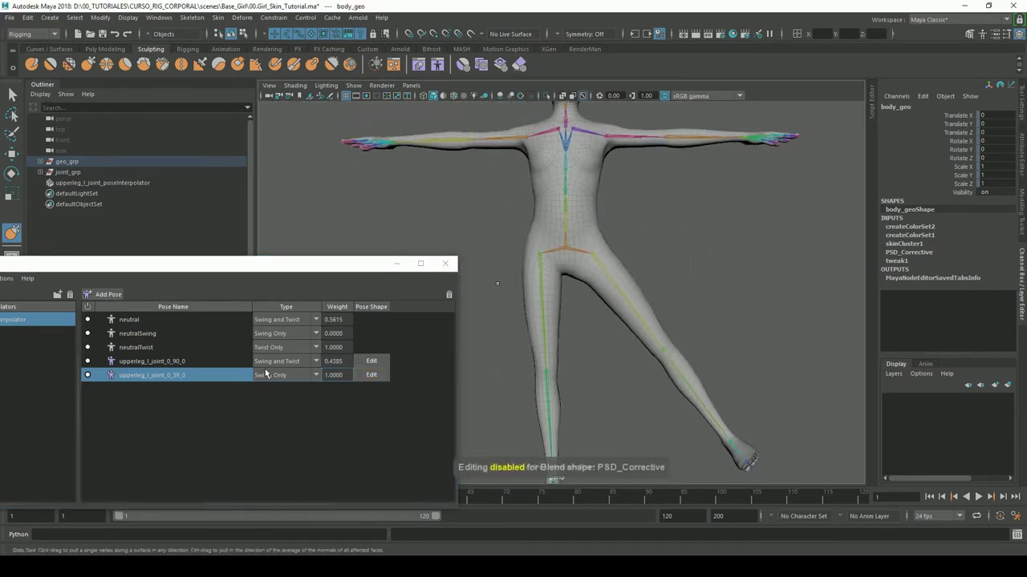
- Rotate the left thigh joint down and back to horizontal, watching the Pose Editor weights blend
key(e)
click(616, 302)
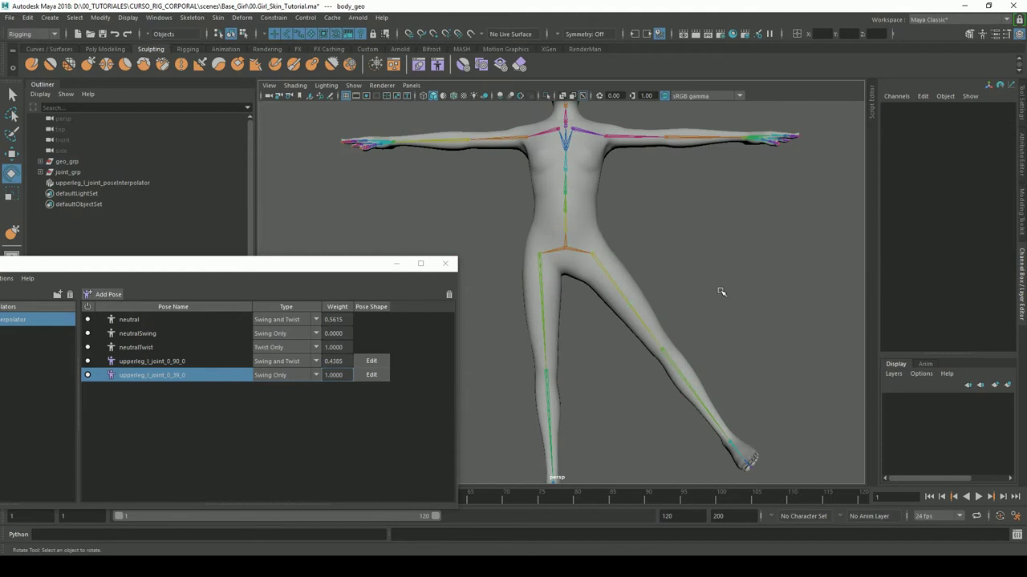
click(626, 300)
mouse_move(686, 309)
mouse_down()
mouse_move(626, 363)
mouse_move(662, 234)
mouse_move(687, 229)
mouse_move(628, 246)
mouse_move(690, 236)
mouse_up()
mouse_move(274, 269)
mouse_down()
mouse_move(453, 223)
mouse_move(461, 249)
mouse_up()
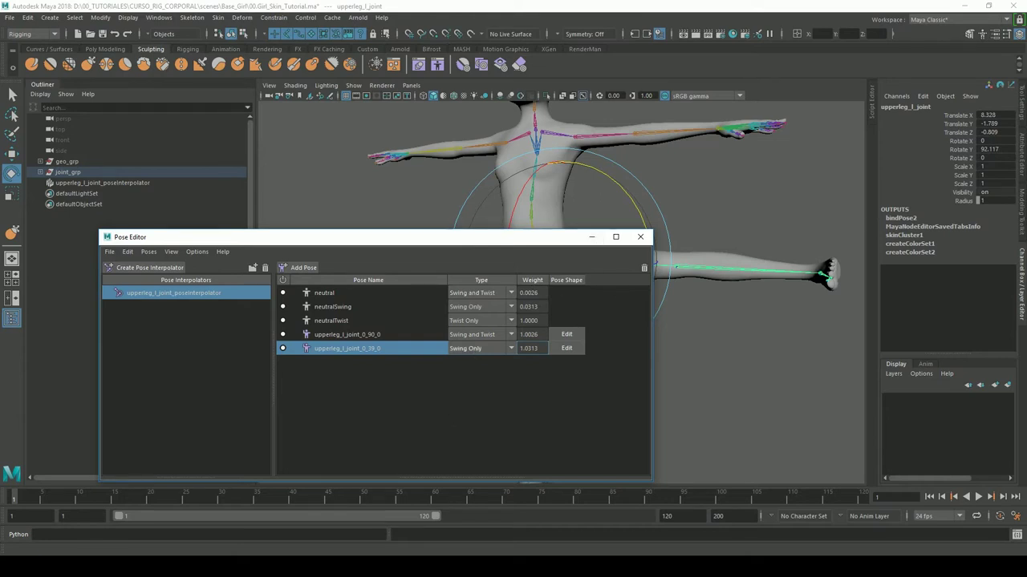
- Delete the upperleg_l_joint pose interpolator along with all its poses
click(591, 236)
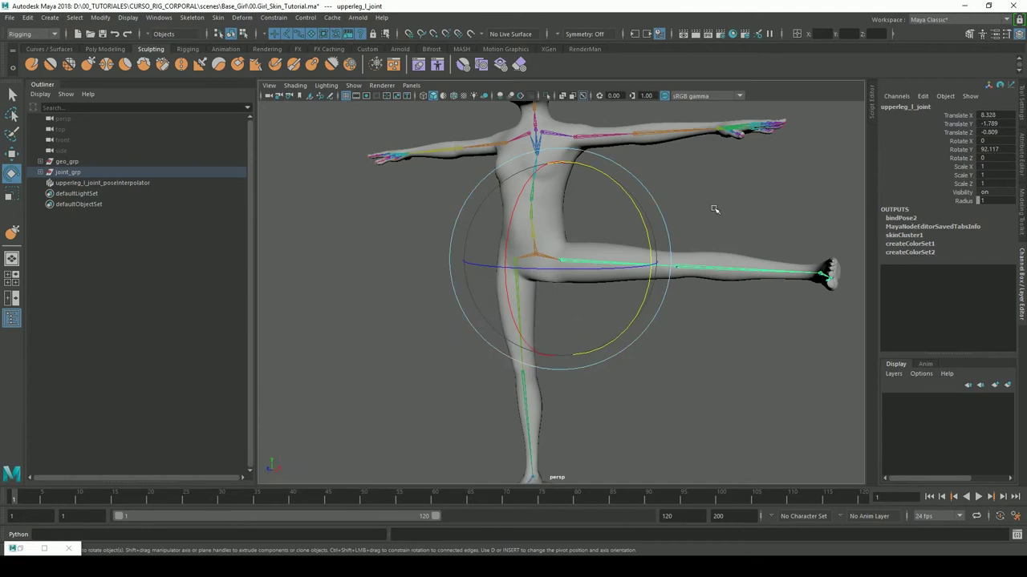
click(714, 210)
click(591, 257)
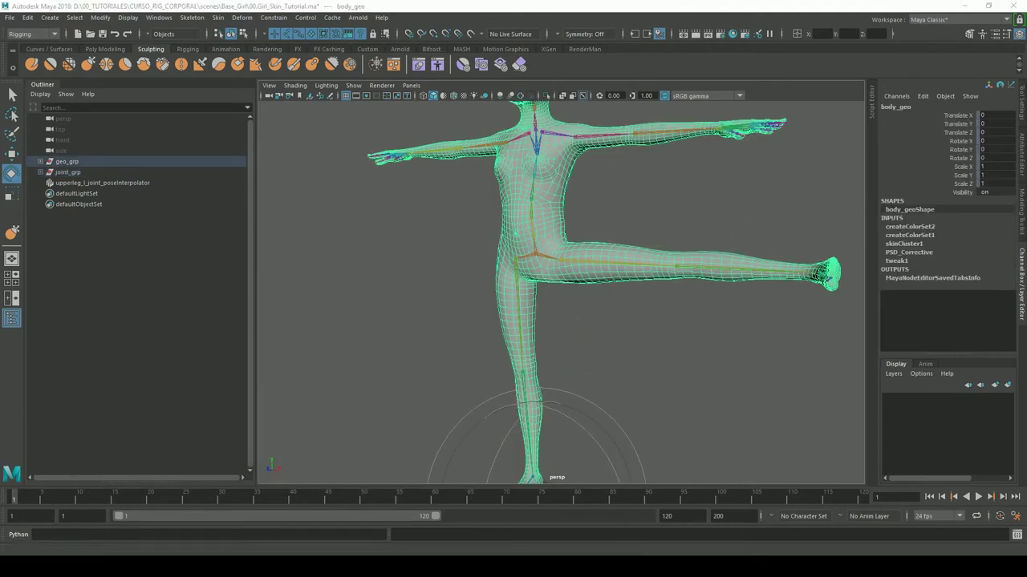
click(151, 299)
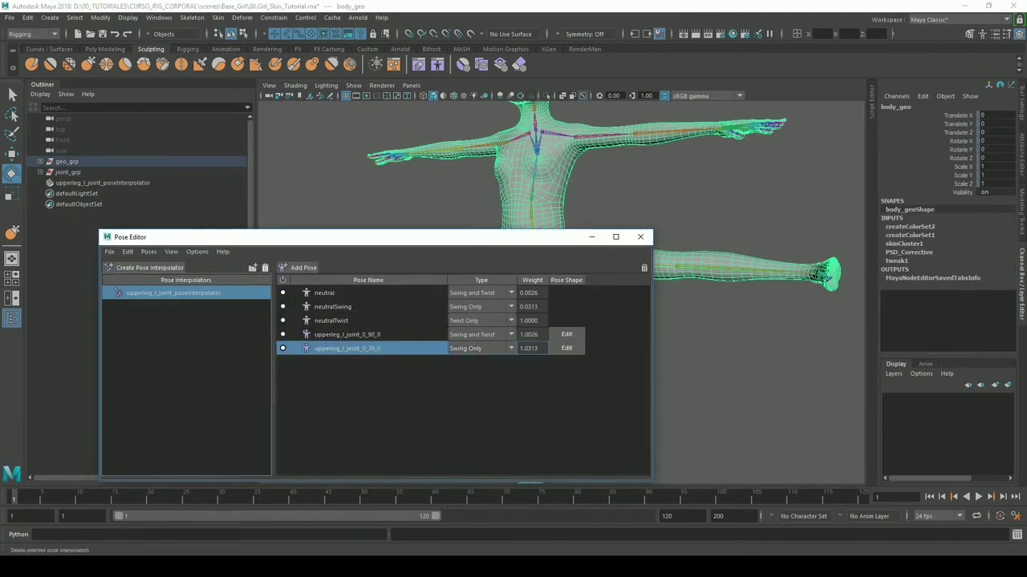
click(266, 268)
click(484, 287)
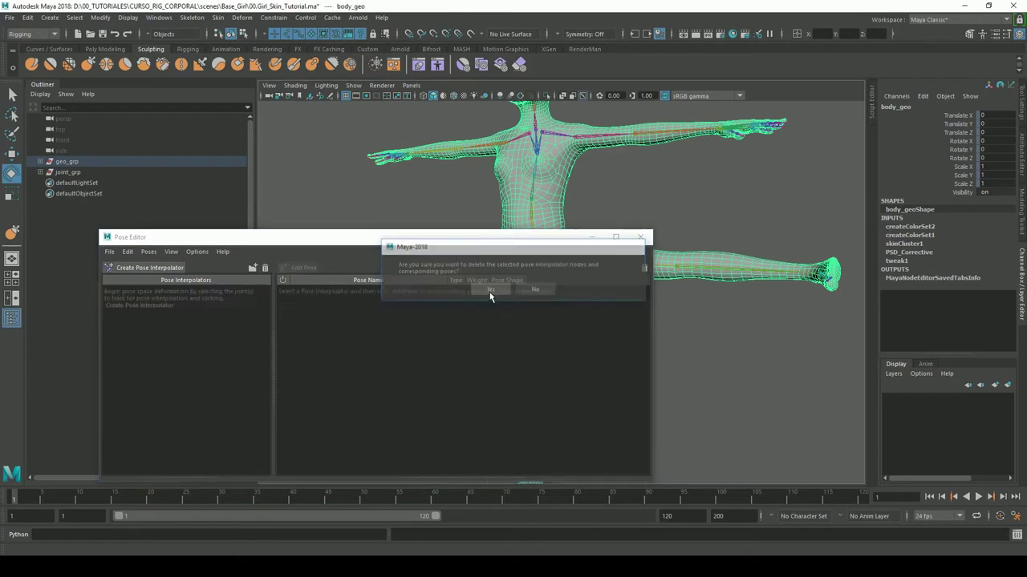
- Delete the PSD_Corrective blend shape node from body_geo's inputs
click(591, 237)
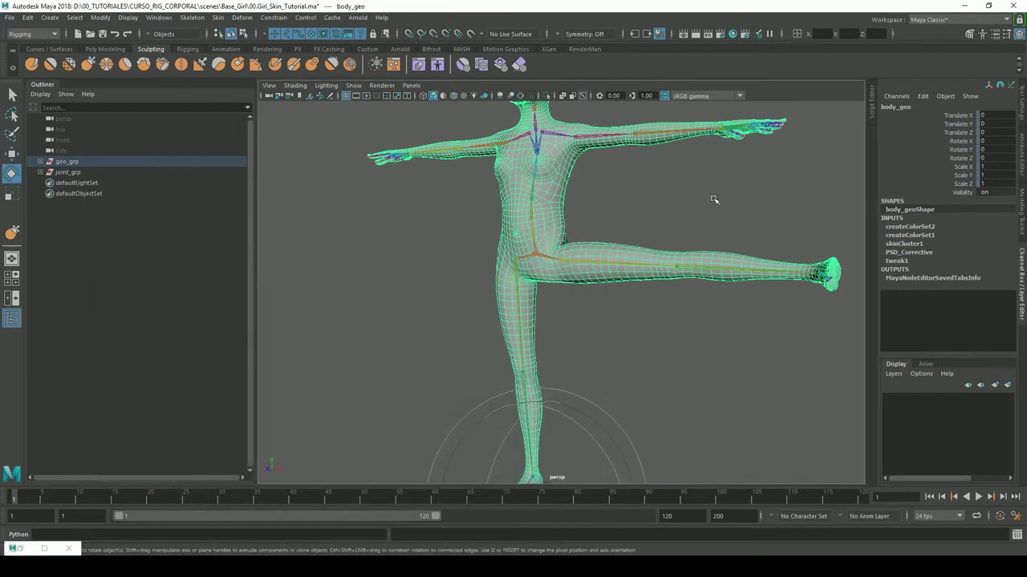
click(908, 253)
right_click(913, 251)
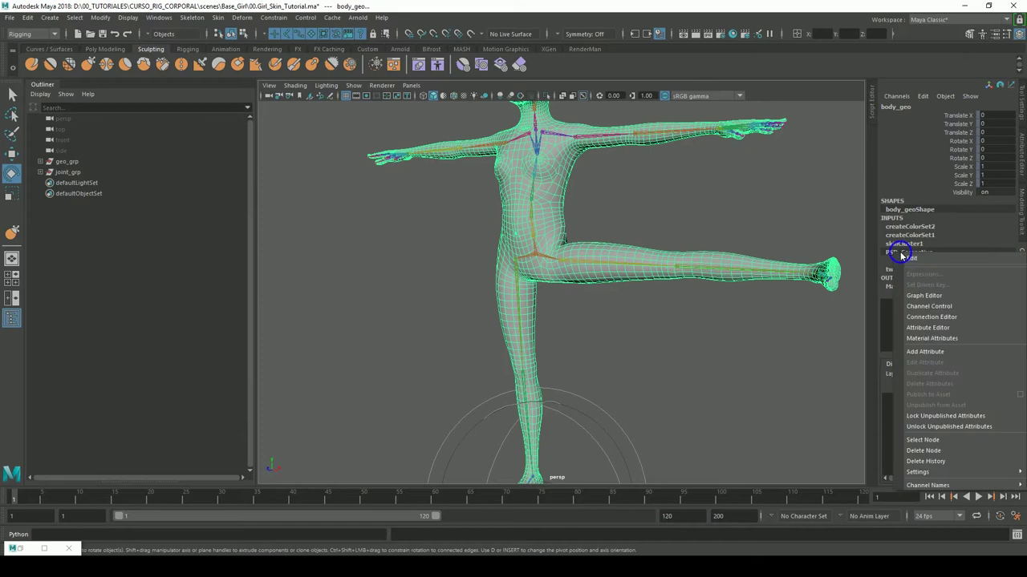
click(930, 452)
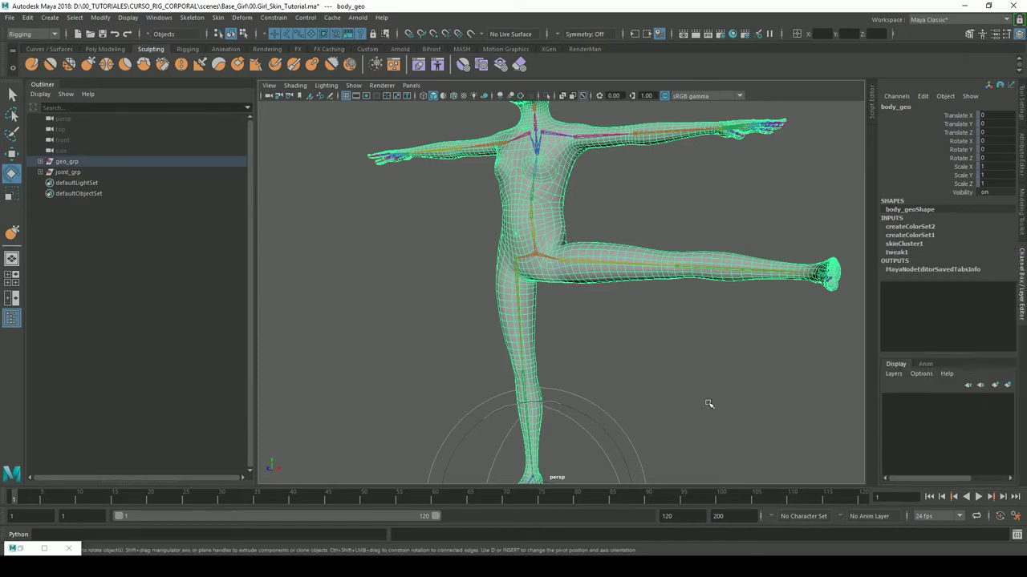
click(666, 374)
- Set upperleg_l_joint Rotate Y to 0 so the left leg hangs straight at rest
alt+drag(631, 354, 500, 303)
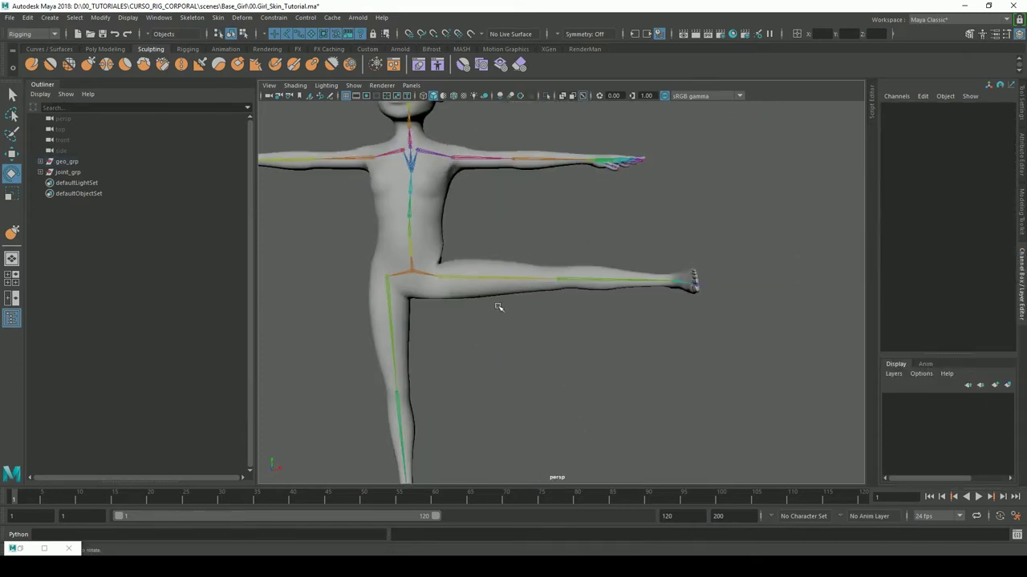
click(504, 287)
click(994, 150)
text(0)
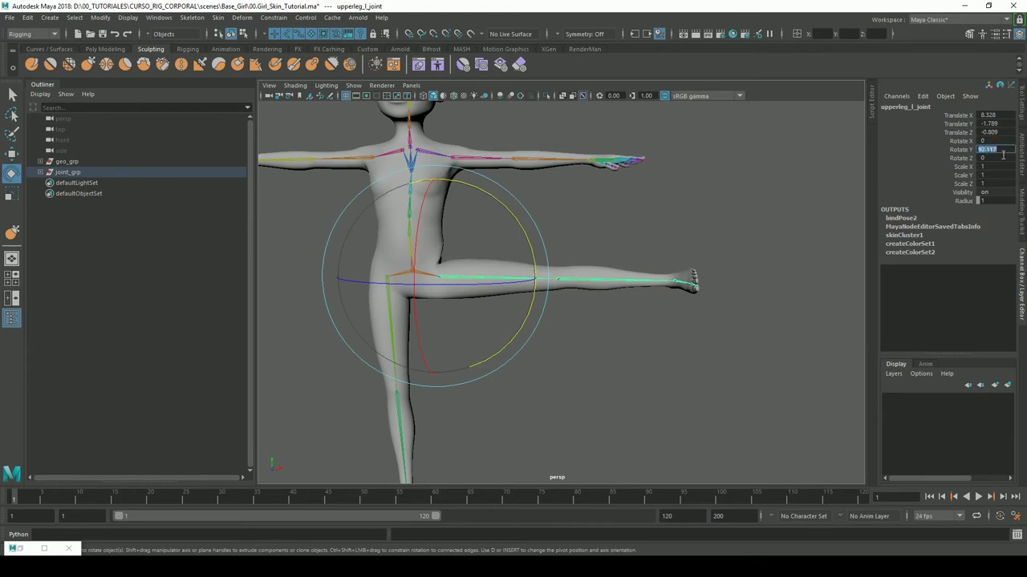
key(Return)
click(605, 296)
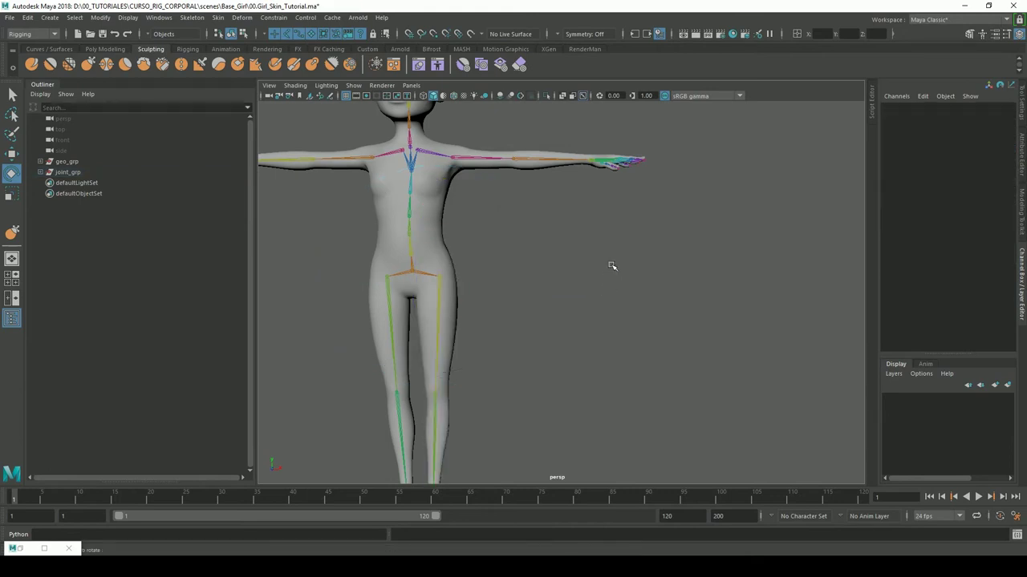
alt+middle_drag(571, 292, 668, 207)
alt+drag(668, 208, 536, 259)
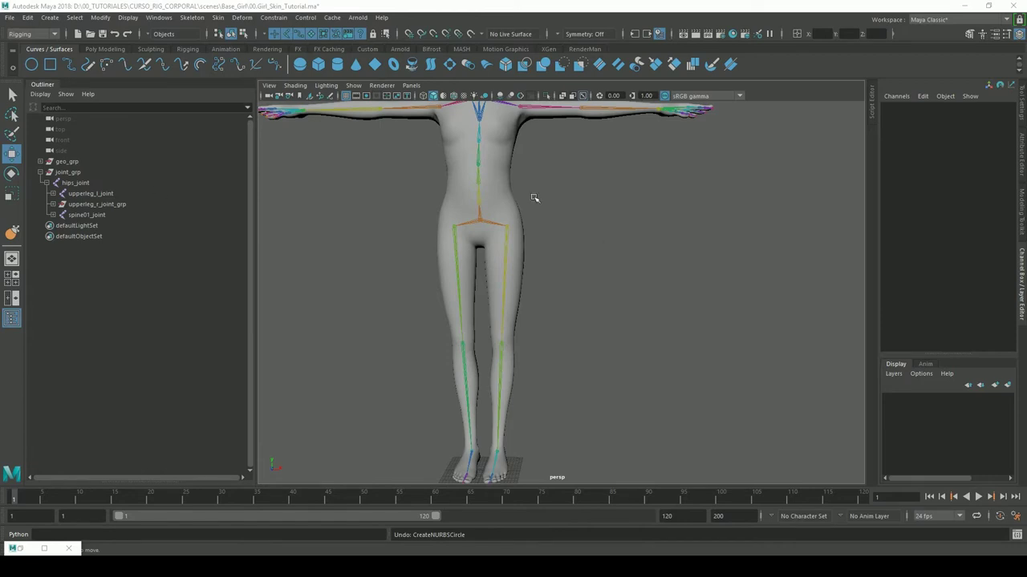
click(608, 235)
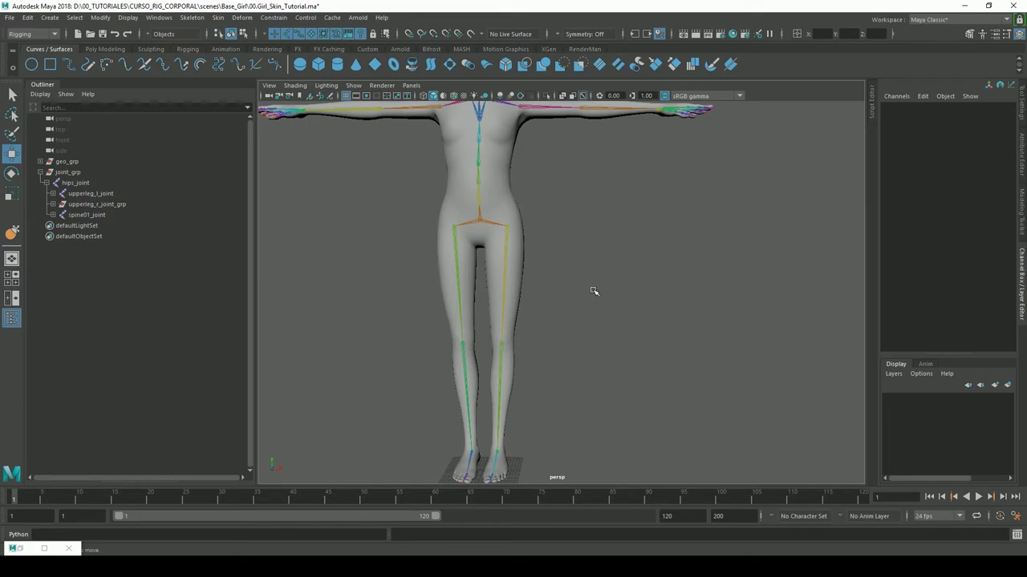
- Duplicate the left leg chain from upperleg_l_joint, unparent it, and delete its foot and toe joints
click(511, 284)
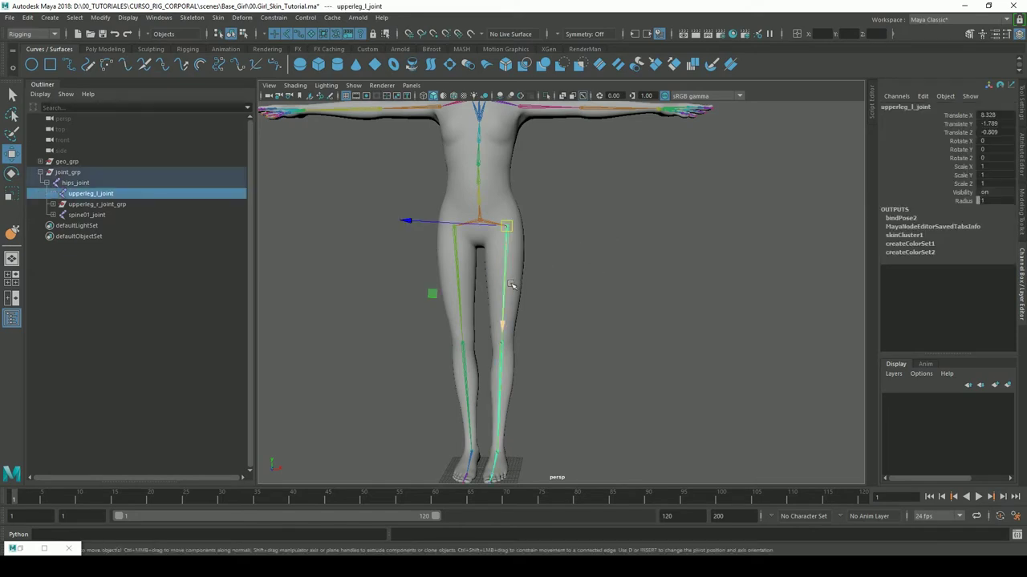
key(ctrl+d)
key(shift+p)
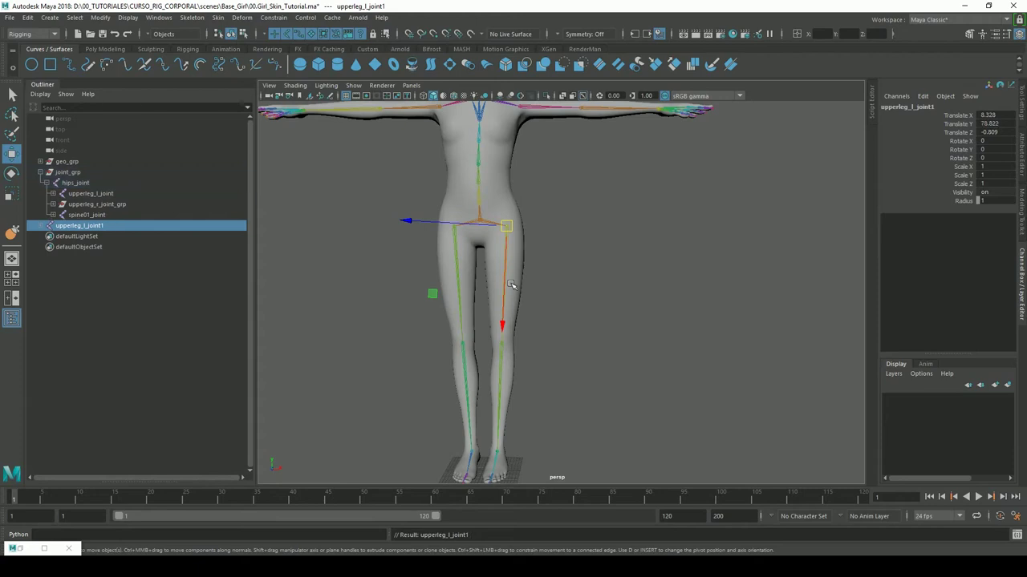
click(74, 174)
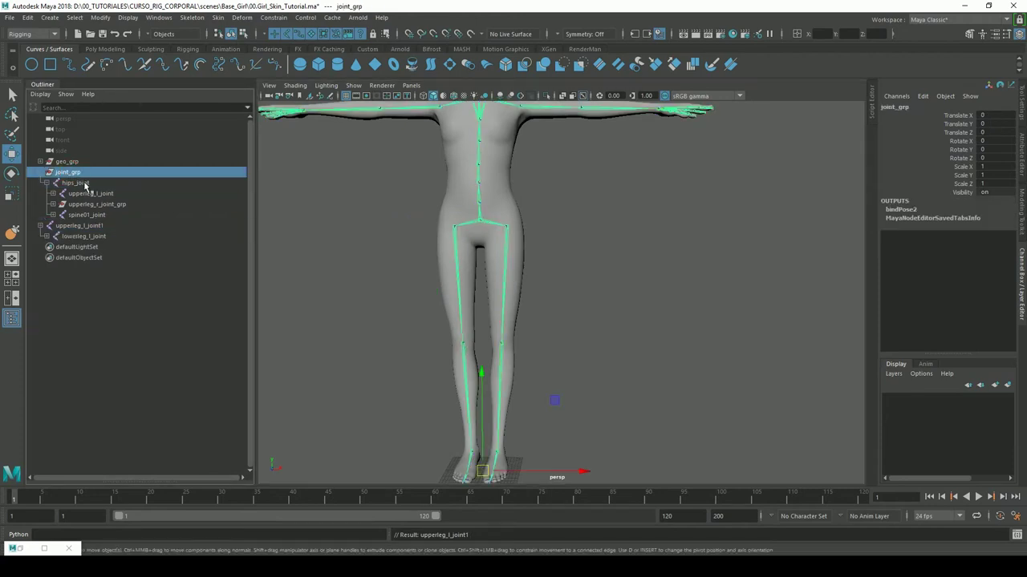
key(ctrl+h)
shift+click(45, 236)
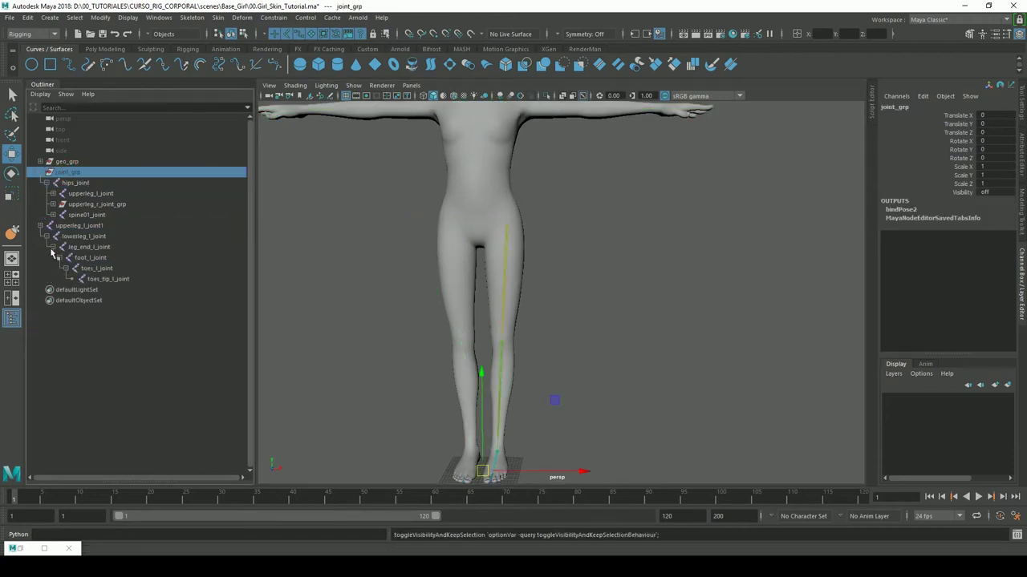
click(80, 236)
key(Up)
key(Down)
key(Down)
key(Down)
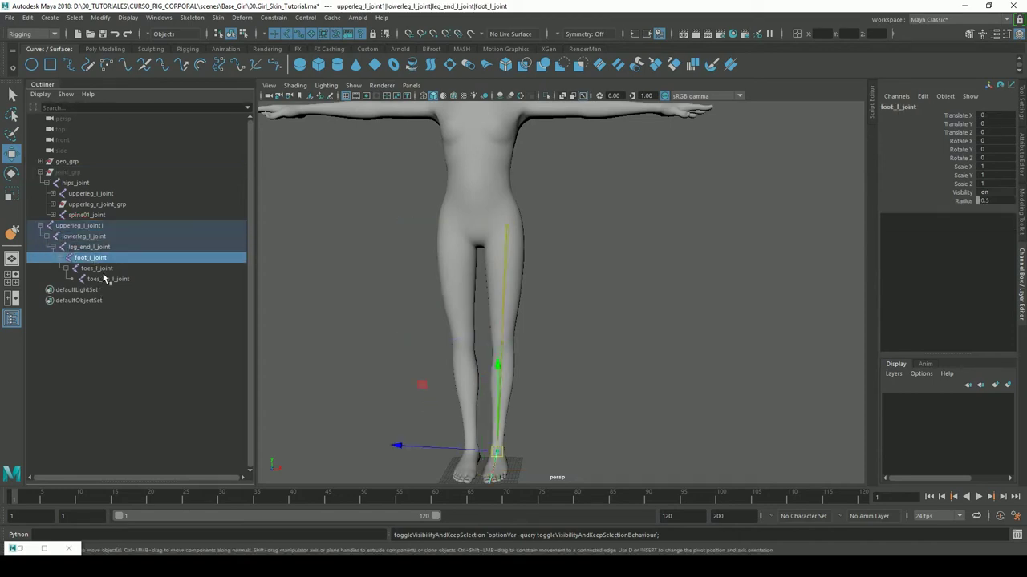
click(102, 270)
key(Delete)
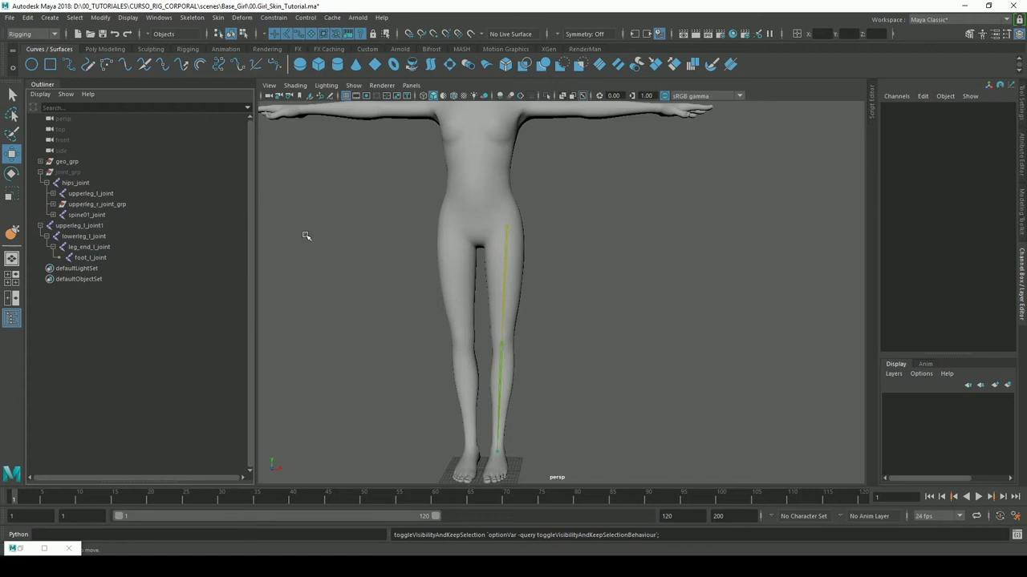
click(115, 260)
key(Delete)
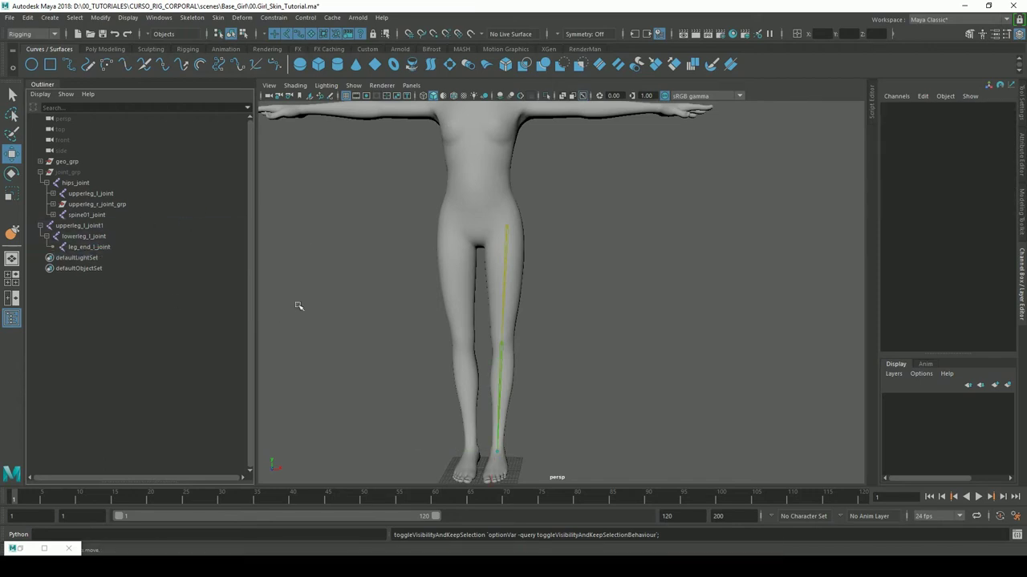
- Rename the duplicate joints upperleg_l_main, lowerleg_l_main and leg_end_l_main
double_click(95, 227)
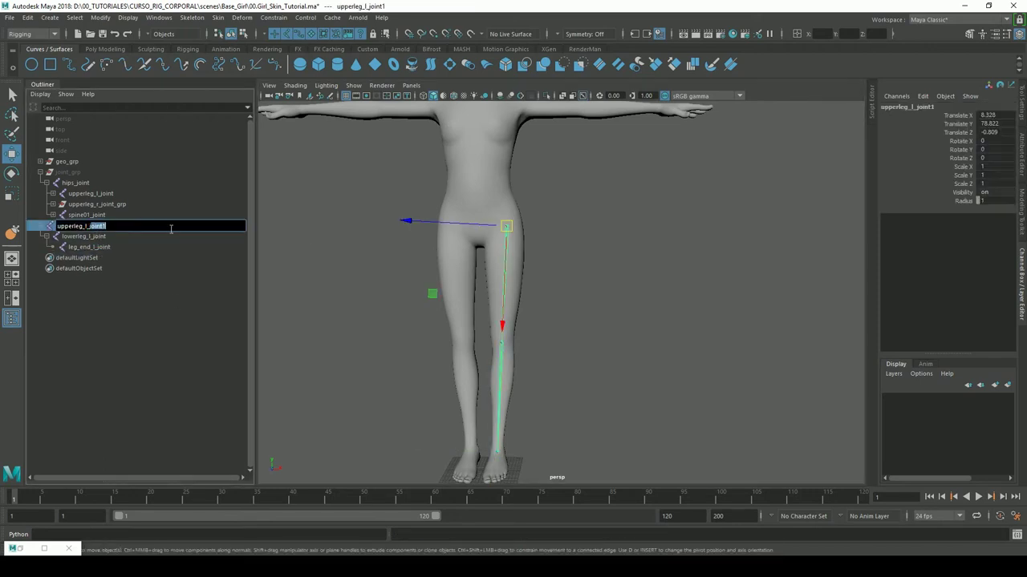
key(Return)
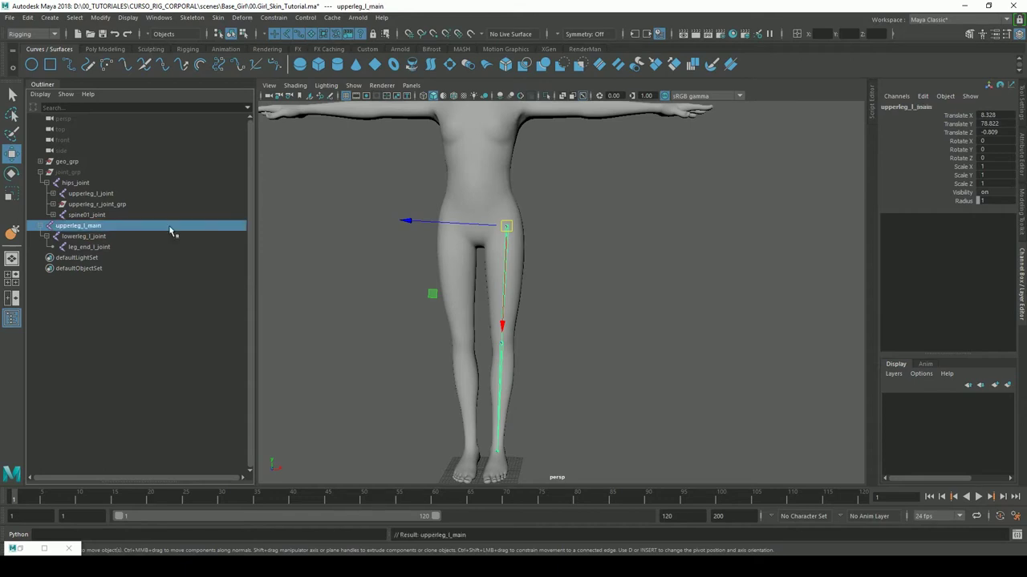
double_click(96, 231)
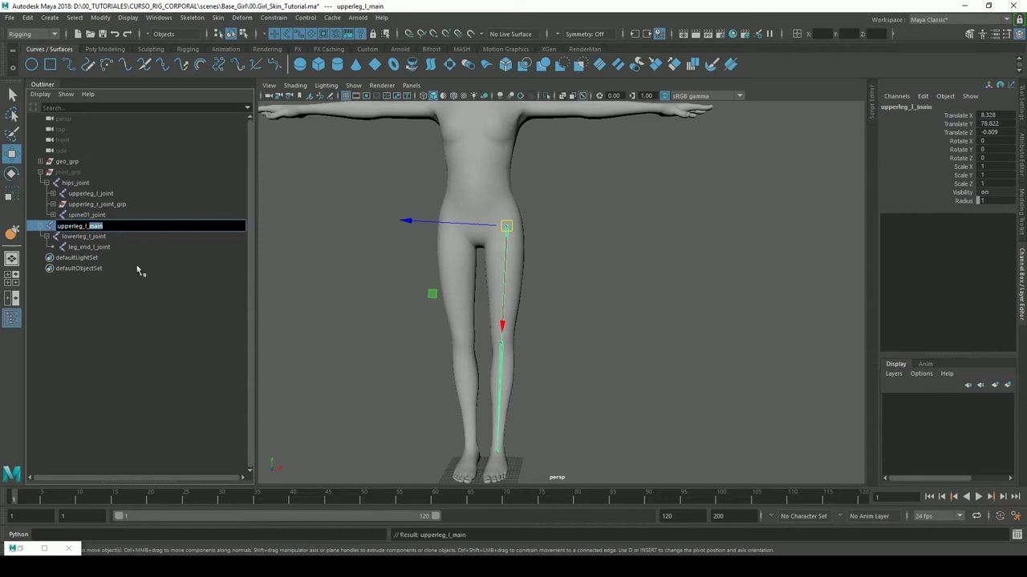
double_click(101, 238)
key(ctrl+v)
key(Return)
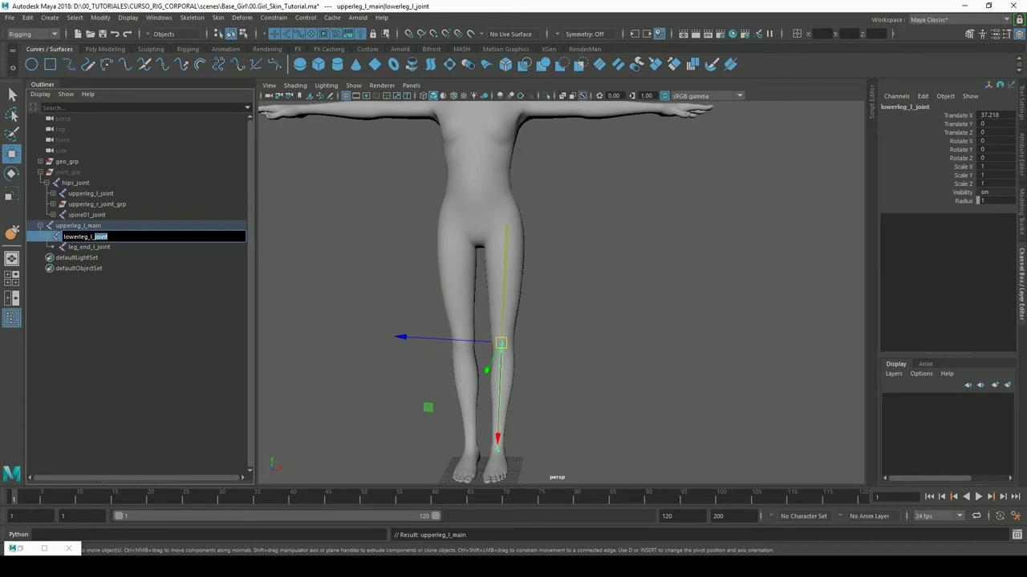
click(104, 249)
double_click(105, 249)
text(main)
key(Return)
click(350, 265)
- Hide the upperleg_l_main chain and unhide the original skeleton group
alt+middle_drag(436, 243, 478, 243)
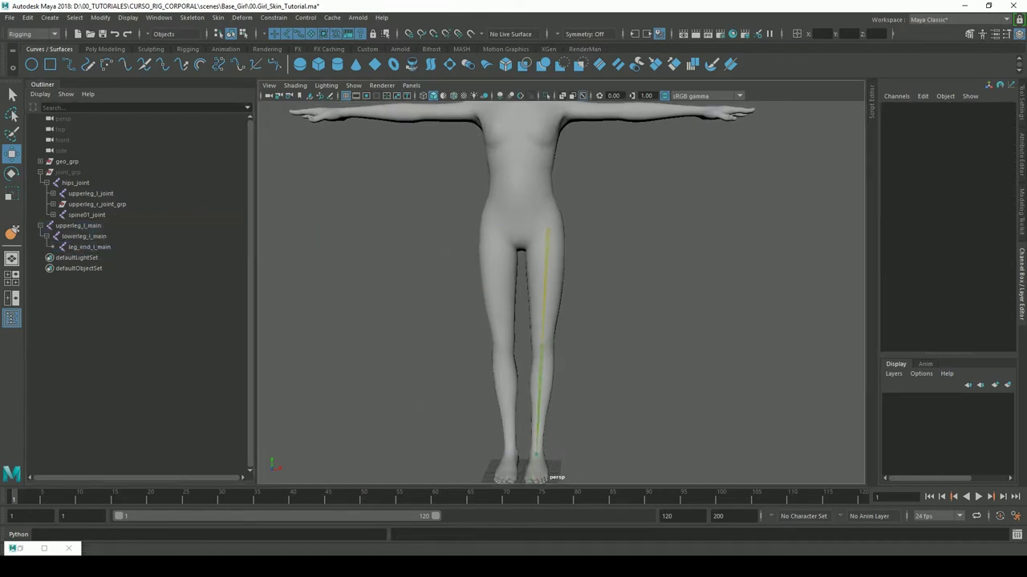
click(80, 226)
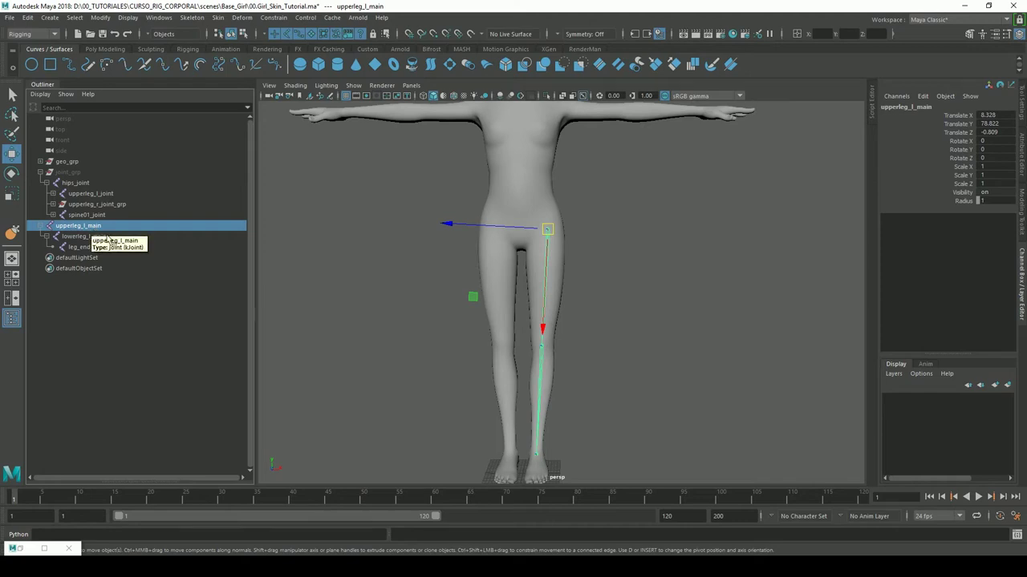
alt+drag(545, 258, 579, 261)
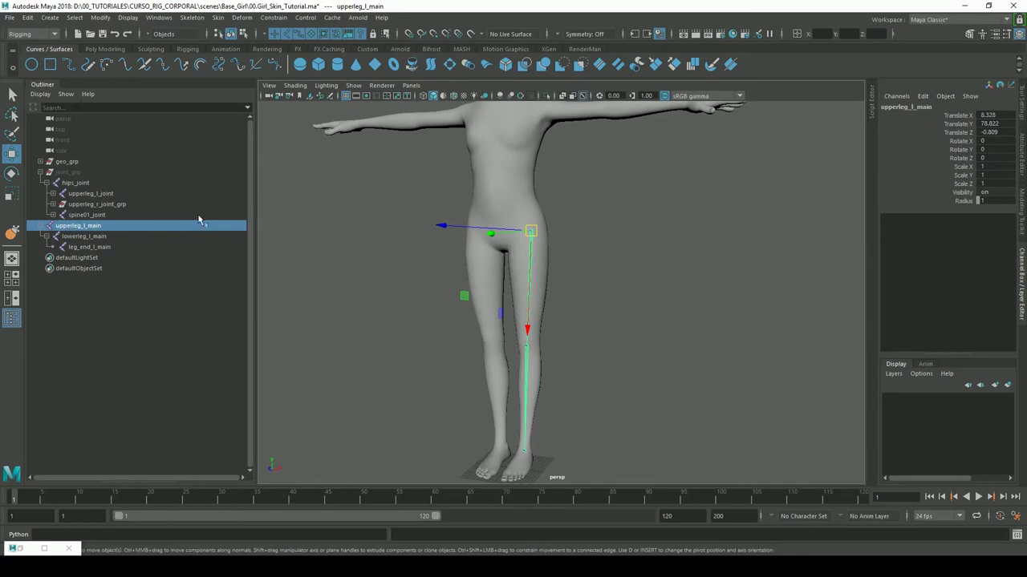
key(ctrl+h)
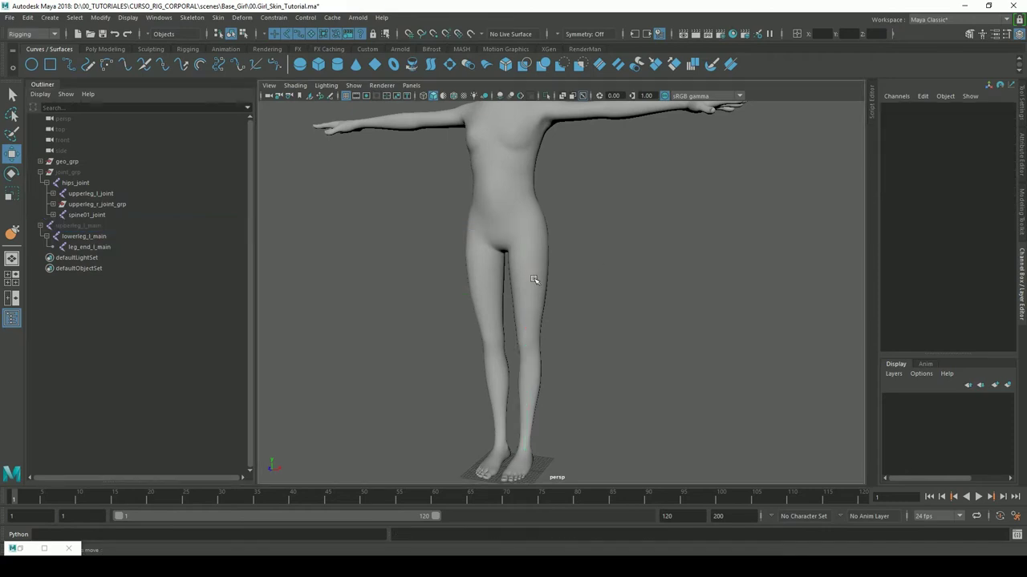
click(68, 172)
key(shift+h)
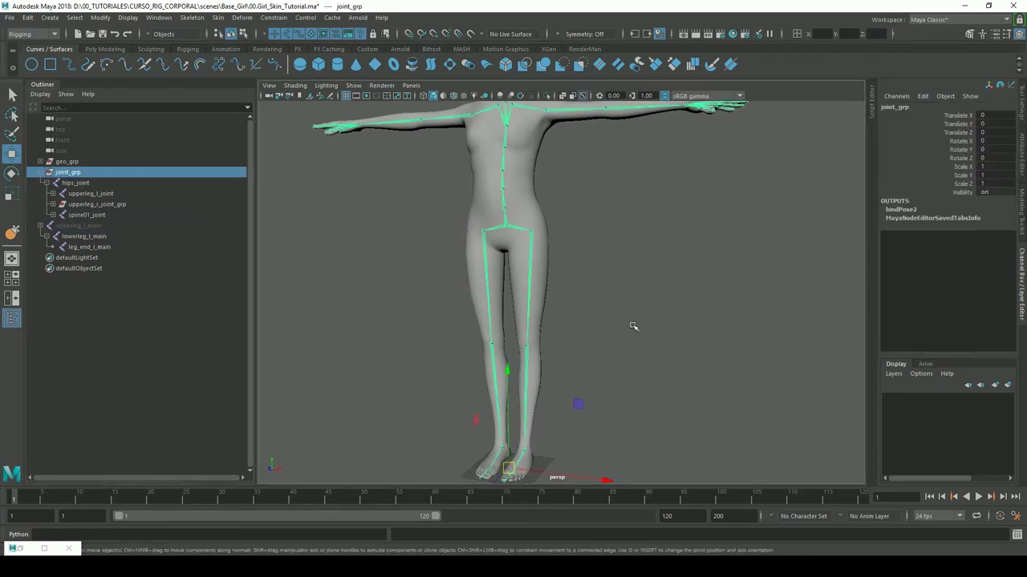
- Parent-constrain upperleg_l_joint to upperleg_l_main
click(583, 329)
click(528, 273)
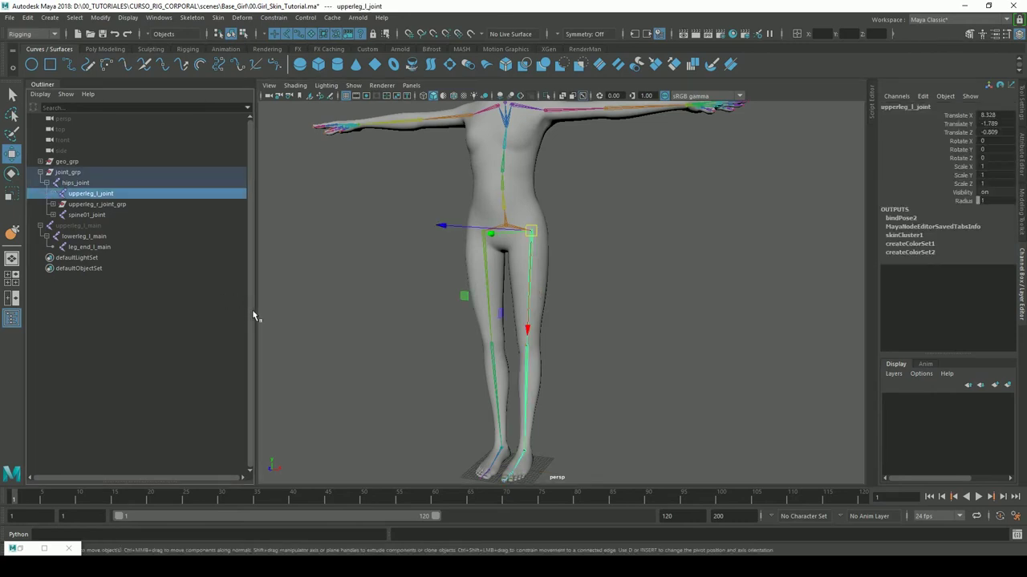
click(53, 193)
click(58, 203)
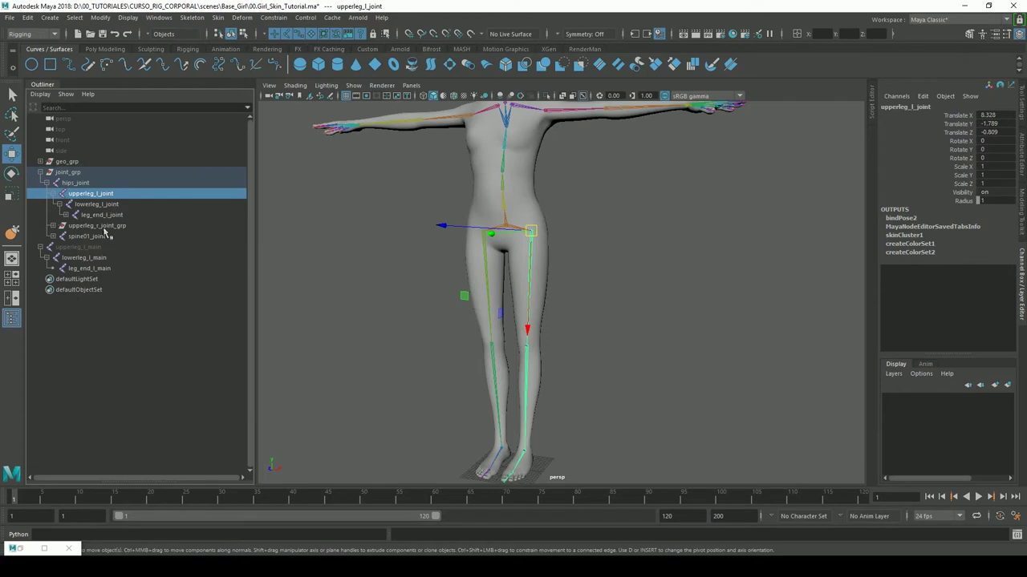
click(80, 247)
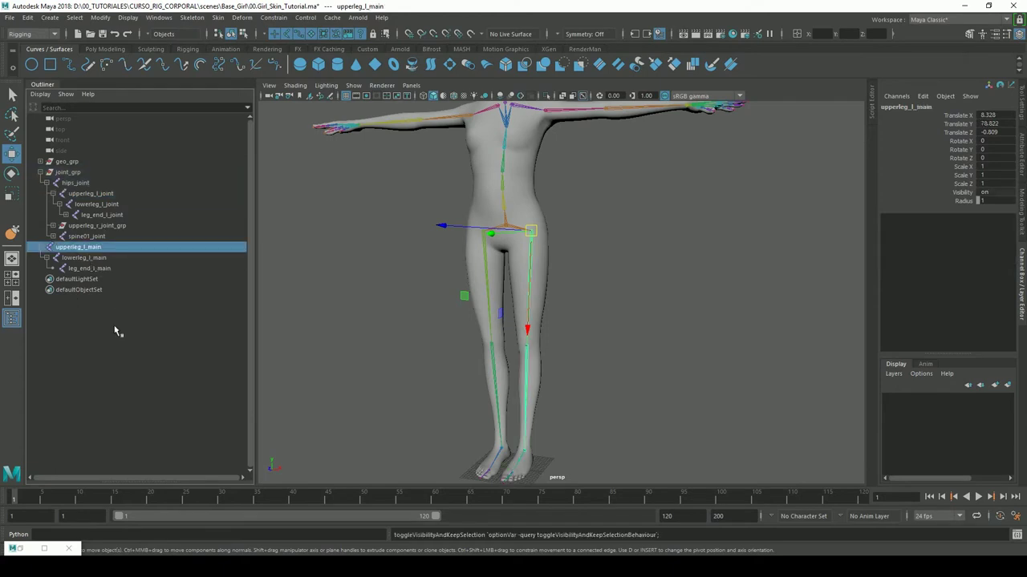
key(shift+h)
click(81, 248)
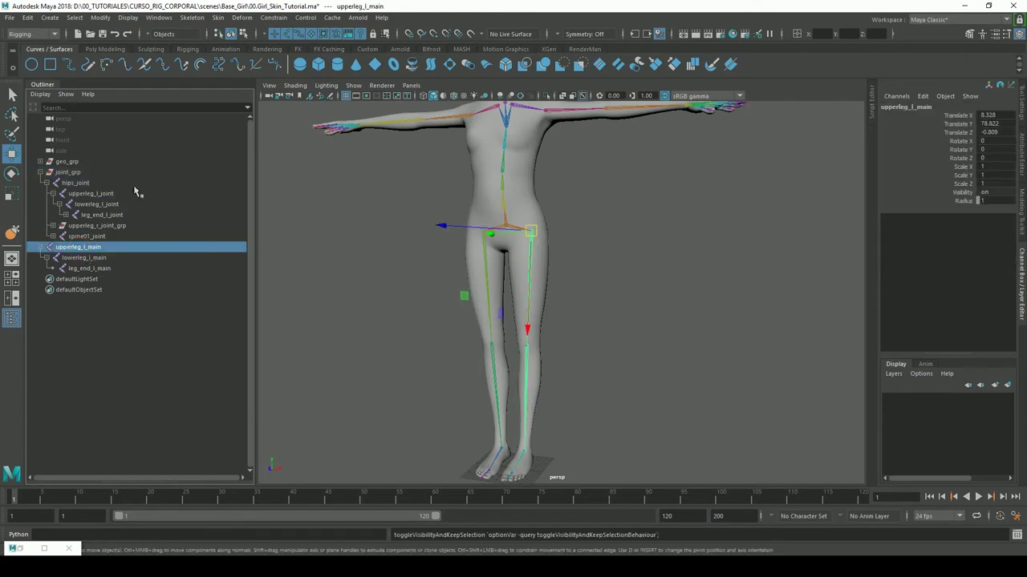
ctrl+click(91, 193)
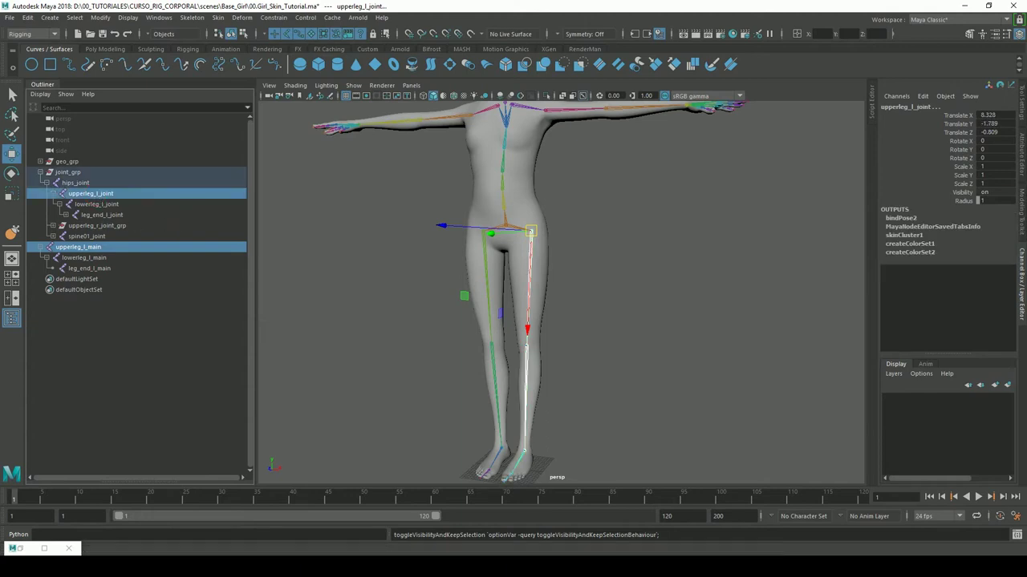
click(273, 17)
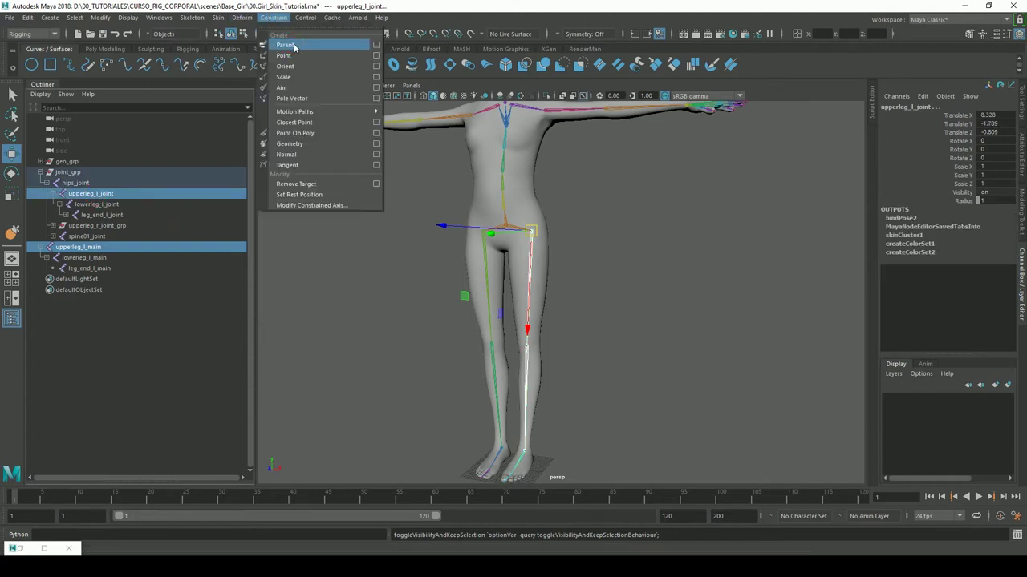
click(295, 48)
- Parent-constrain lowerleg_l_joint and leg_end_l_joint to lowerleg_l_main and leg_end_l_main
click(80, 269)
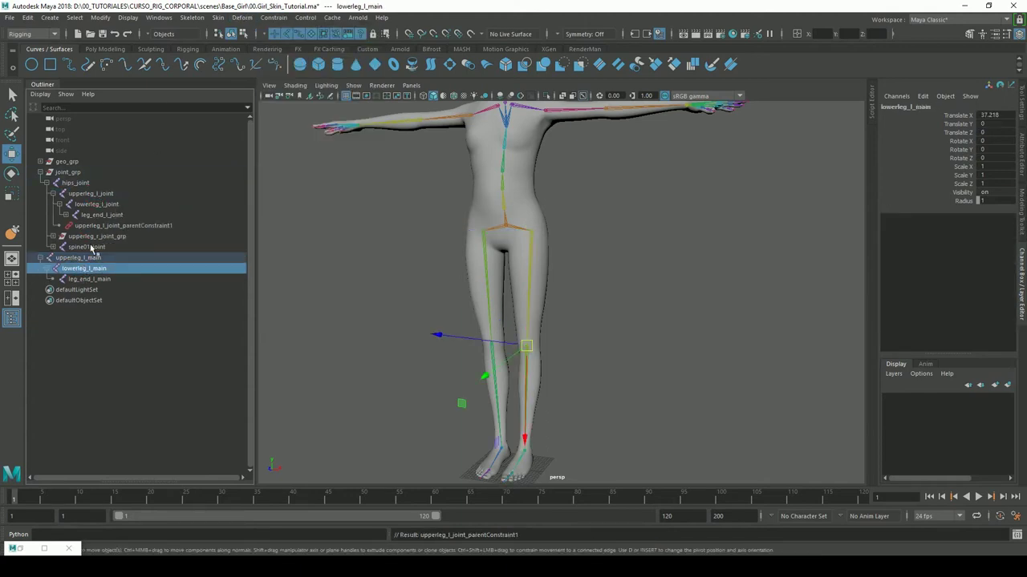
ctrl+click(96, 204)
click(273, 17)
click(289, 46)
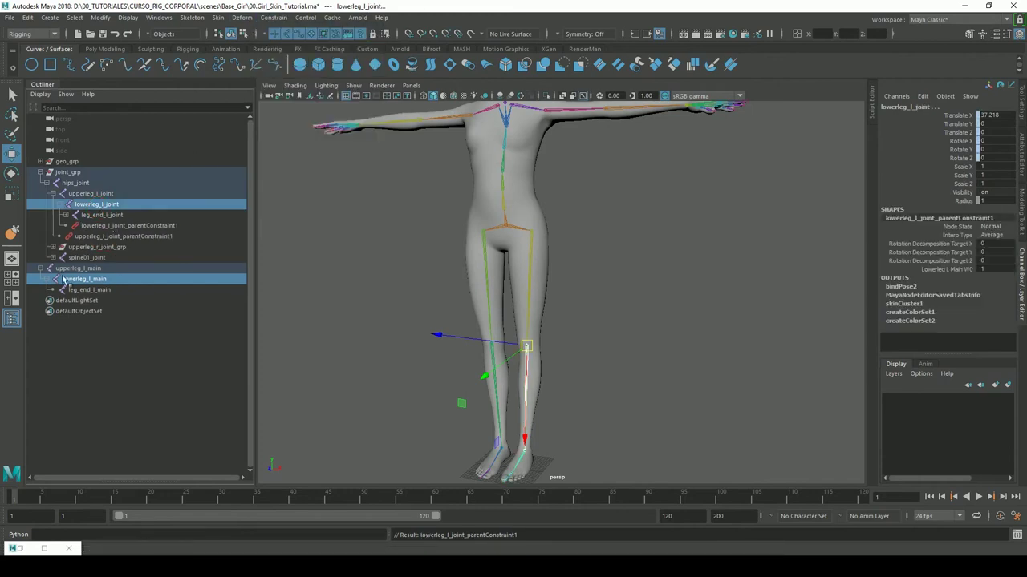
click(89, 290)
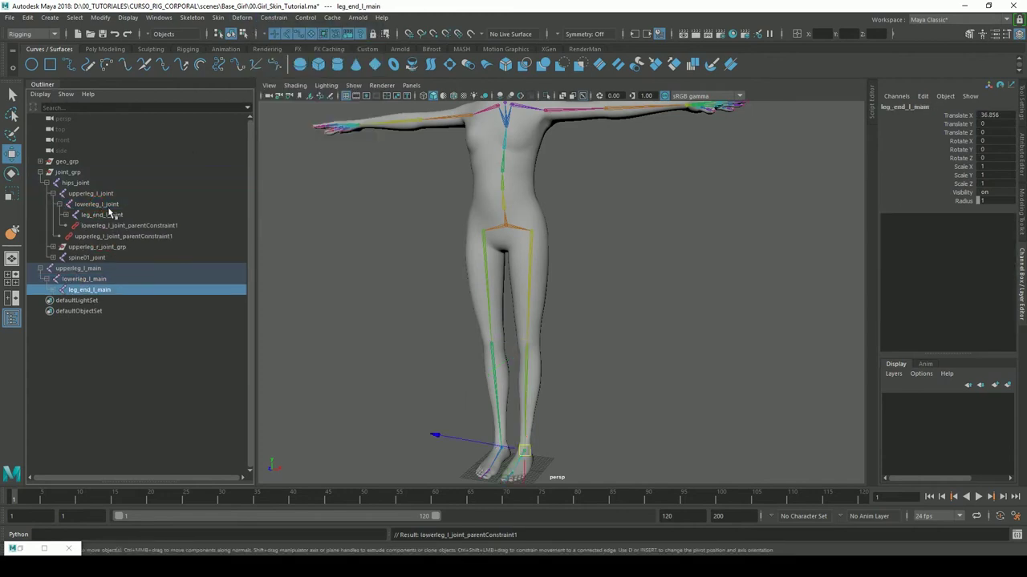
ctrl+click(102, 215)
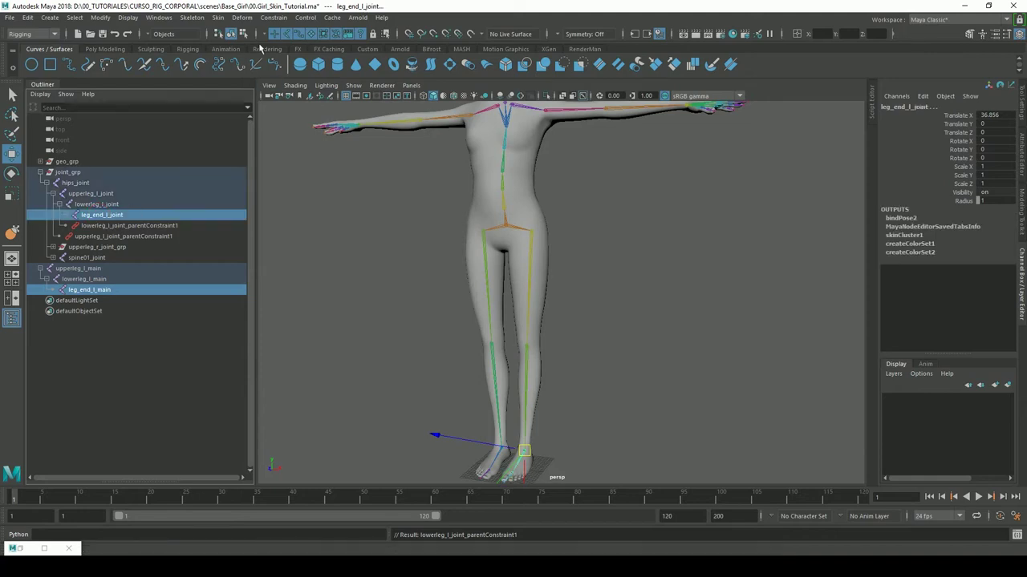
click(273, 17)
click(286, 45)
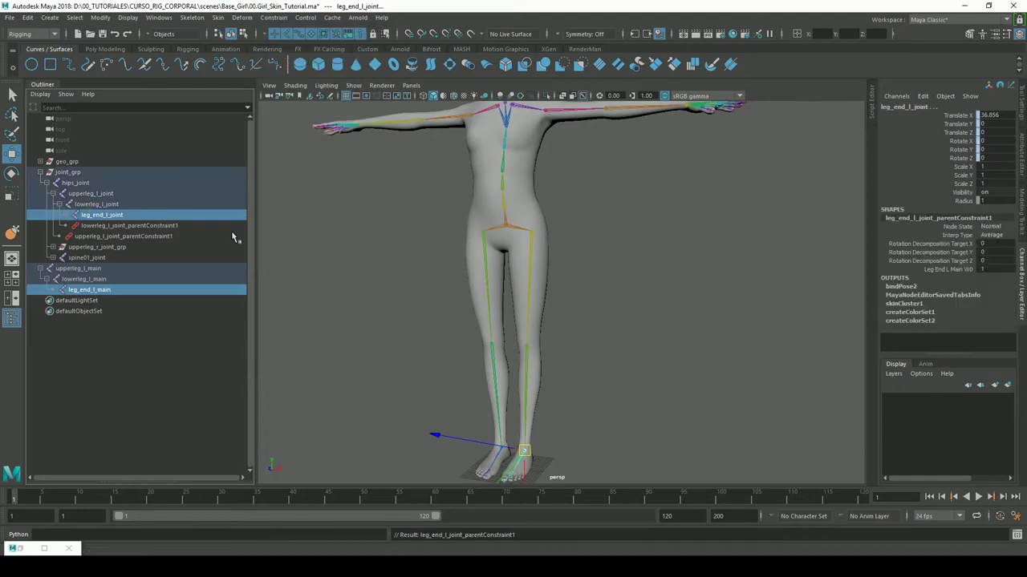
- Test-rotate upperleg_l_main to check the constraints, undo it, and hide joint_grp
click(74, 397)
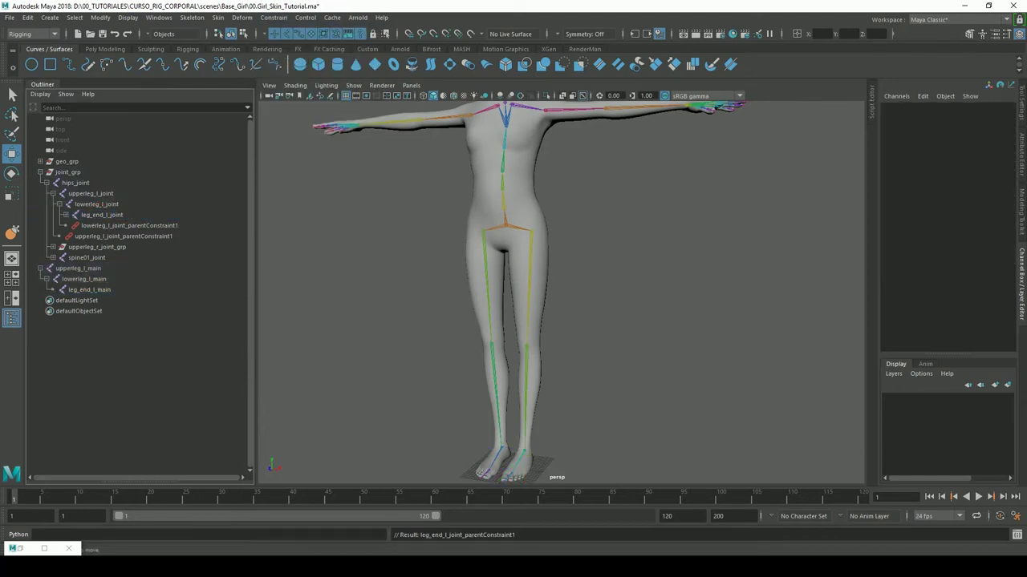
click(81, 270)
key(e)
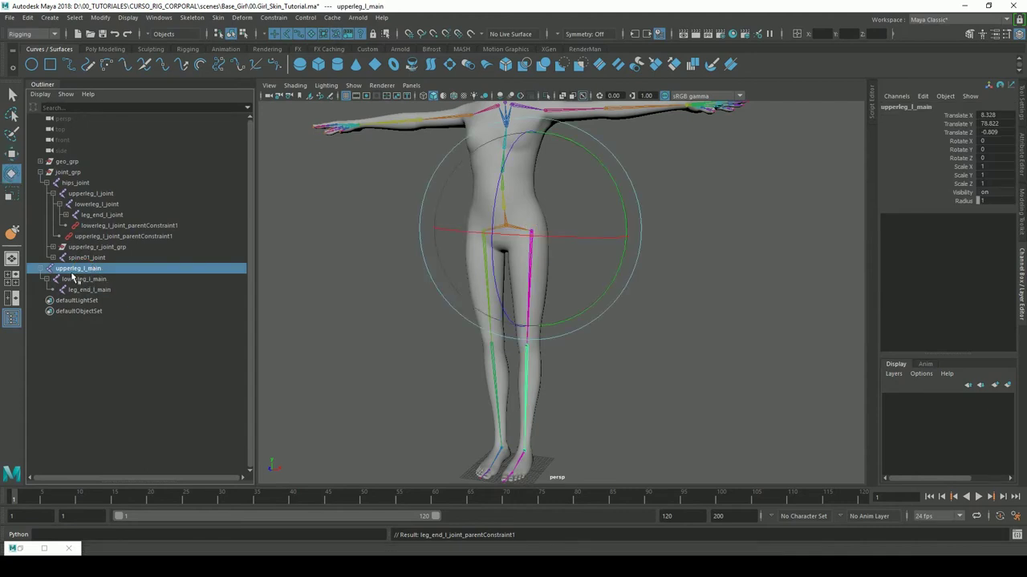
drag(629, 226, 588, 147)
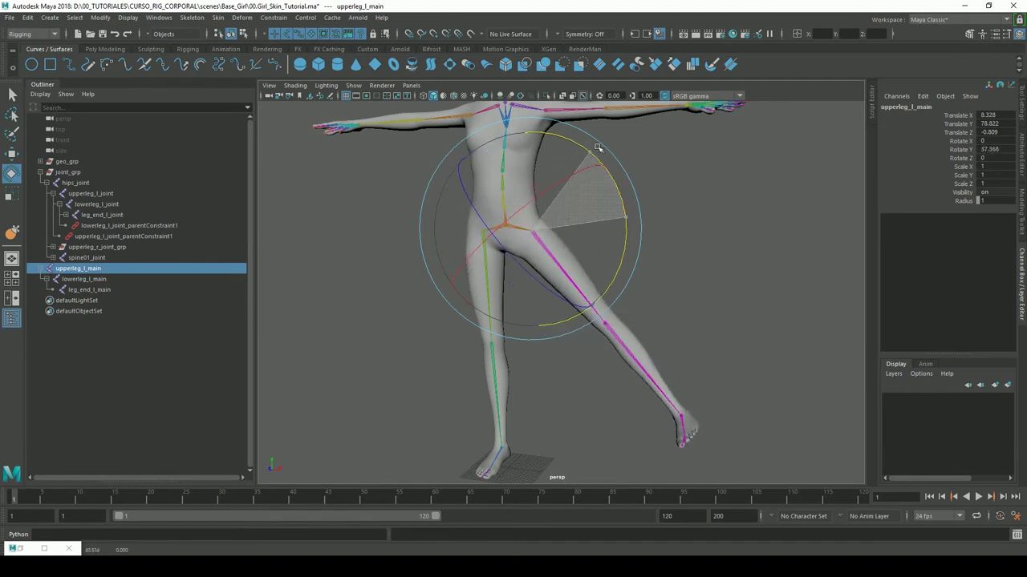
key(ctrl+z)
click(706, 205)
click(67, 172)
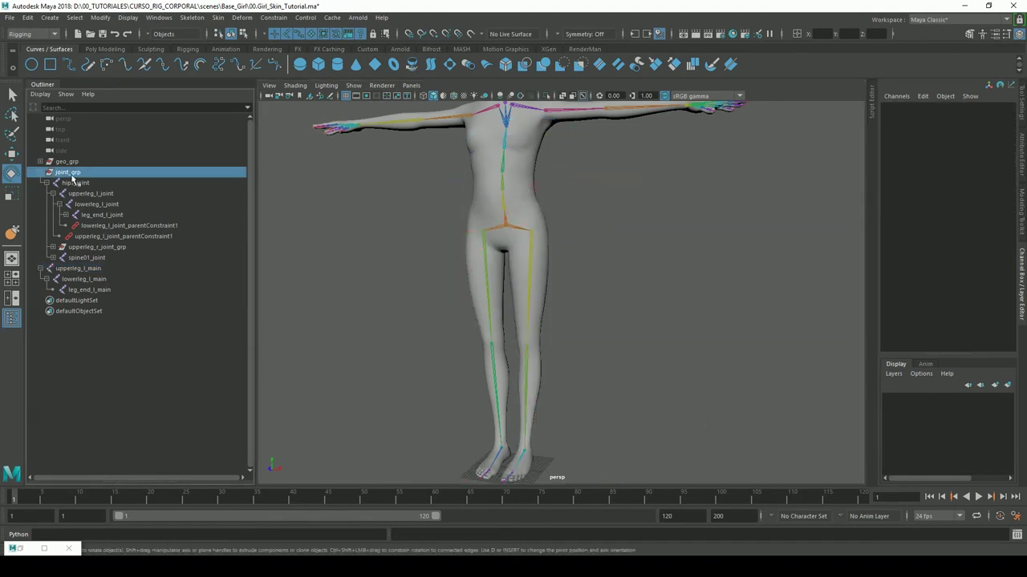
key(ctrl+h)
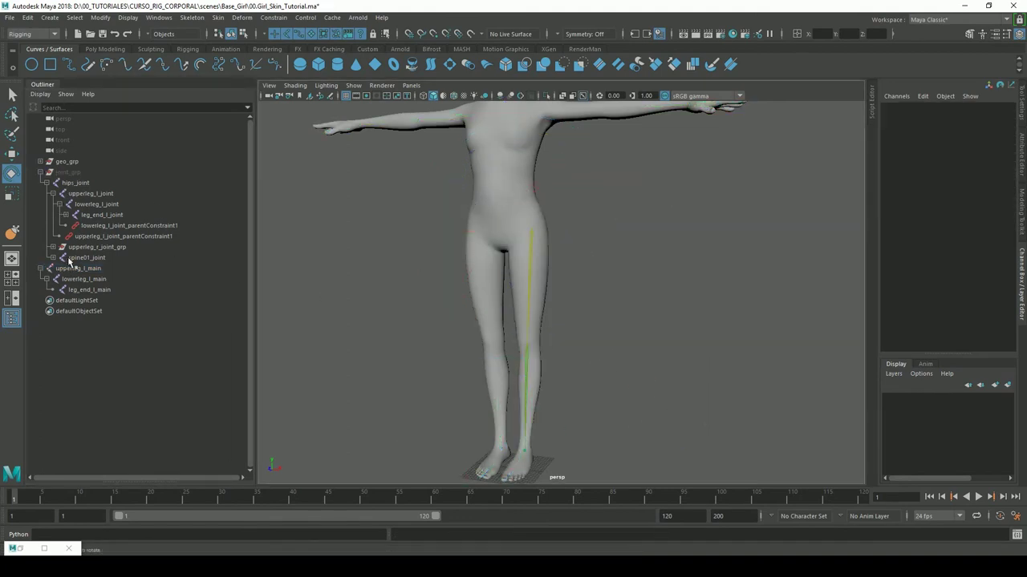
- Create a NURBS circle, scale it up, and delete its construction history
click(32, 64)
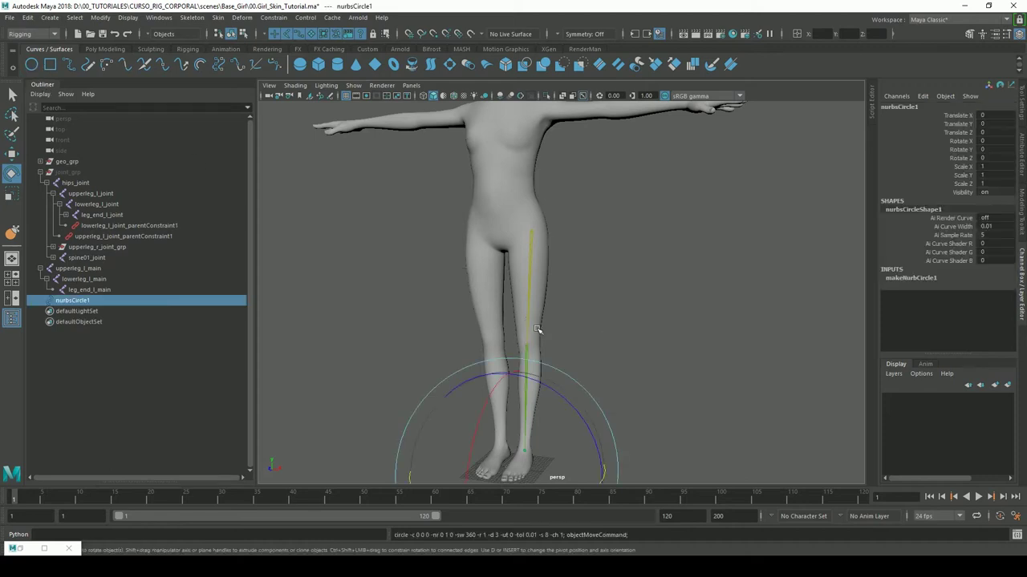
key(f)
key(r)
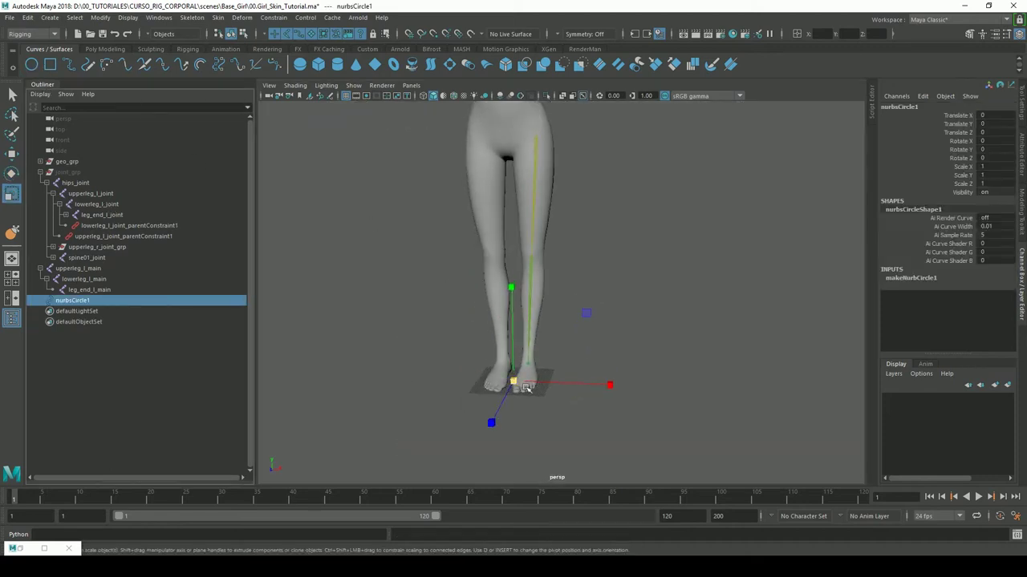
mouse_move(513, 382)
mouse_down()
mouse_move(555, 386)
mouse_move(539, 386)
mouse_up()
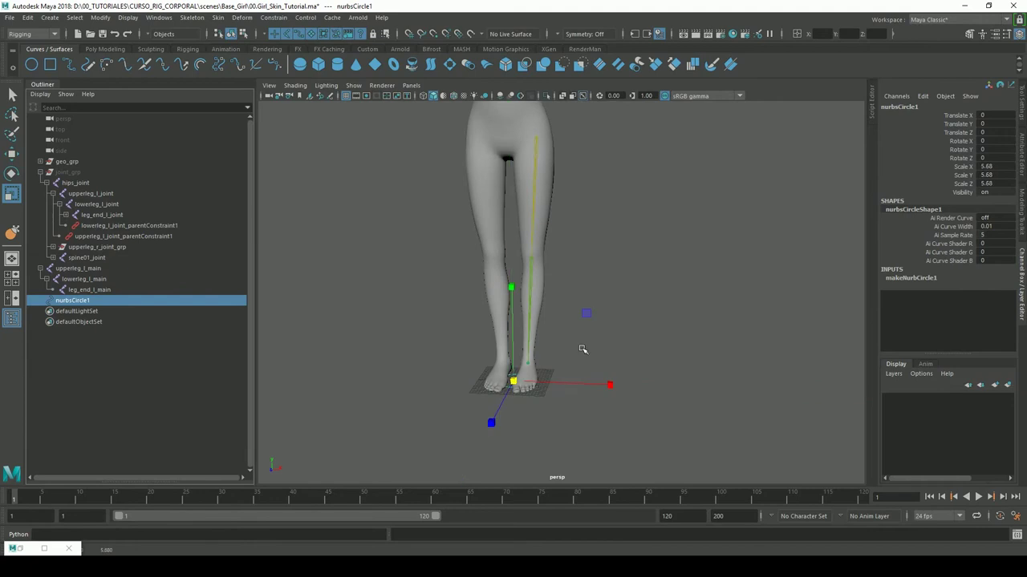
click(27, 16)
click(195, 152)
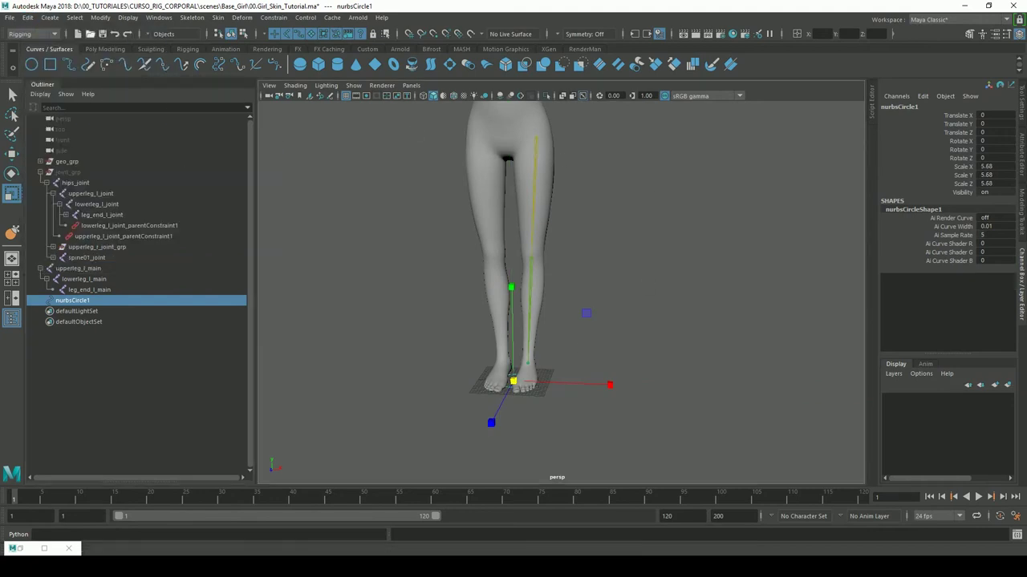
- Snap the circle to upperleg_l_main's position and rotation, unparent it, and freeze its scale
ctrl+click(83, 272)
key(p)
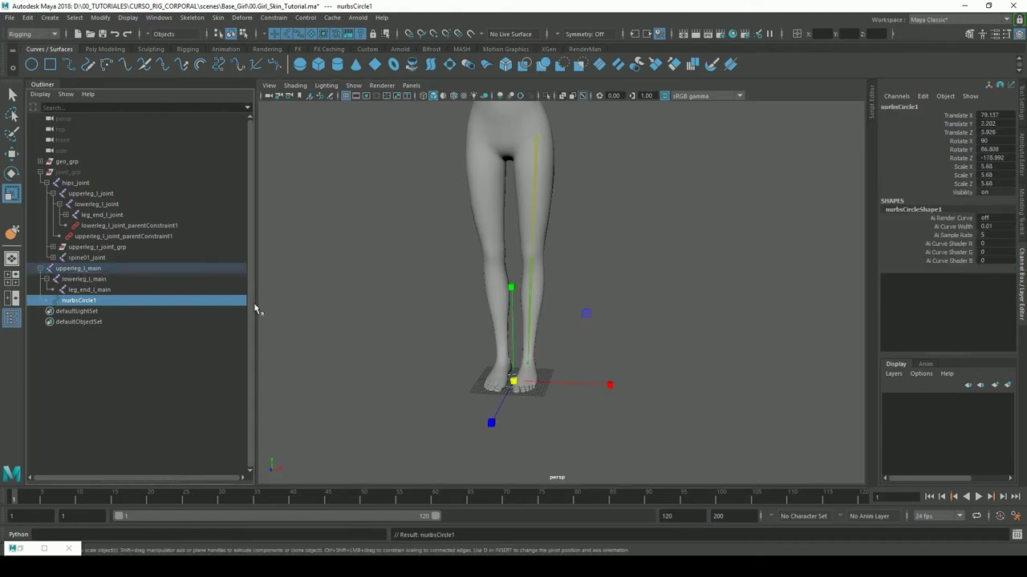
drag(995, 116, 998, 159)
text(0)
key(Return)
key(shift+p)
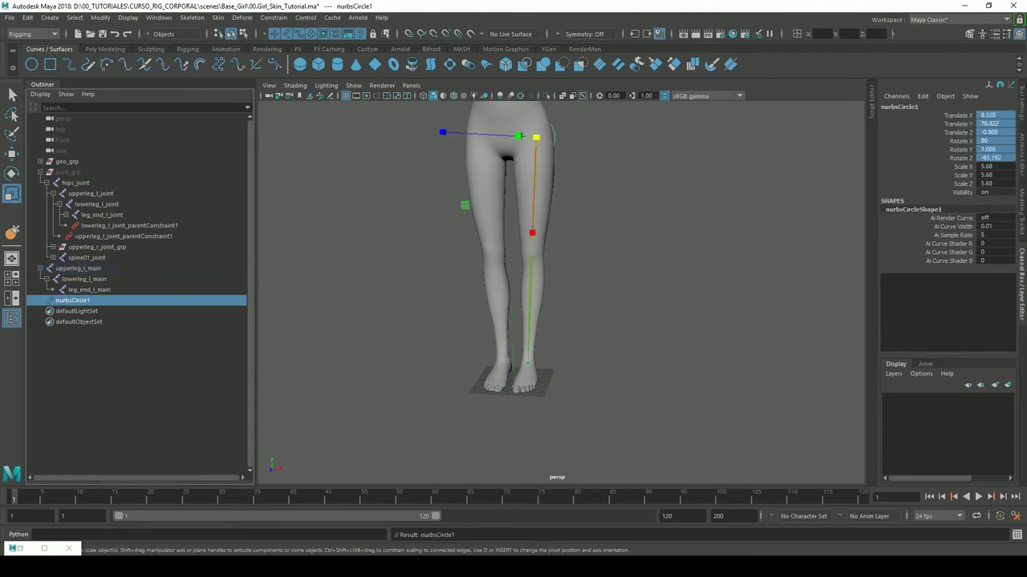
drag(966, 168, 963, 185)
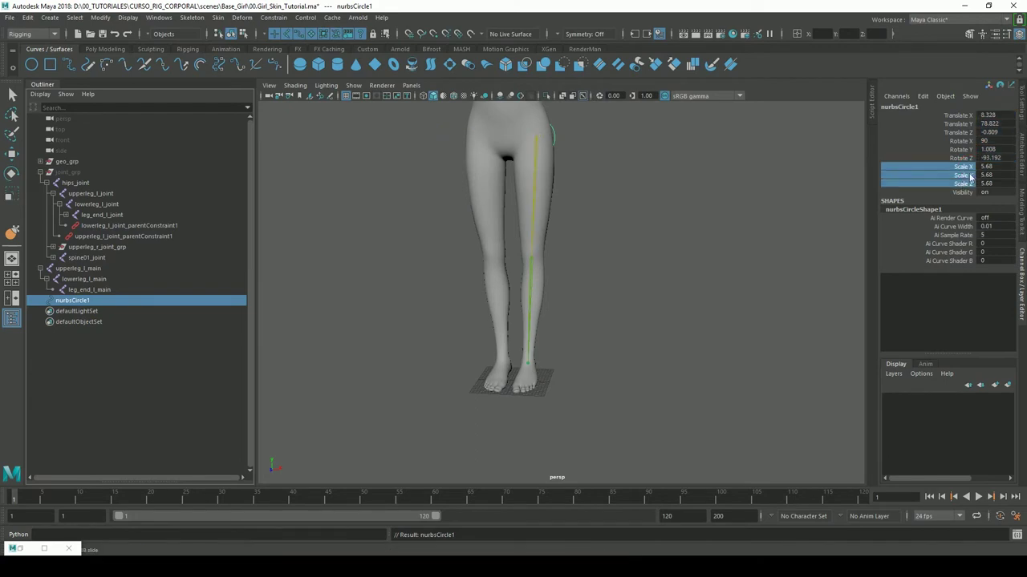
right_click(970, 176)
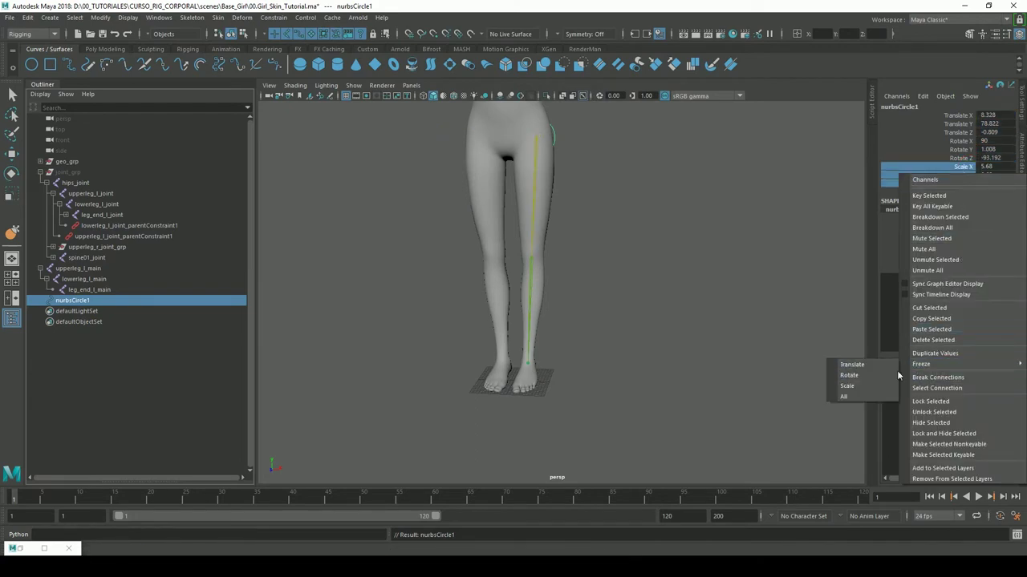
click(849, 386)
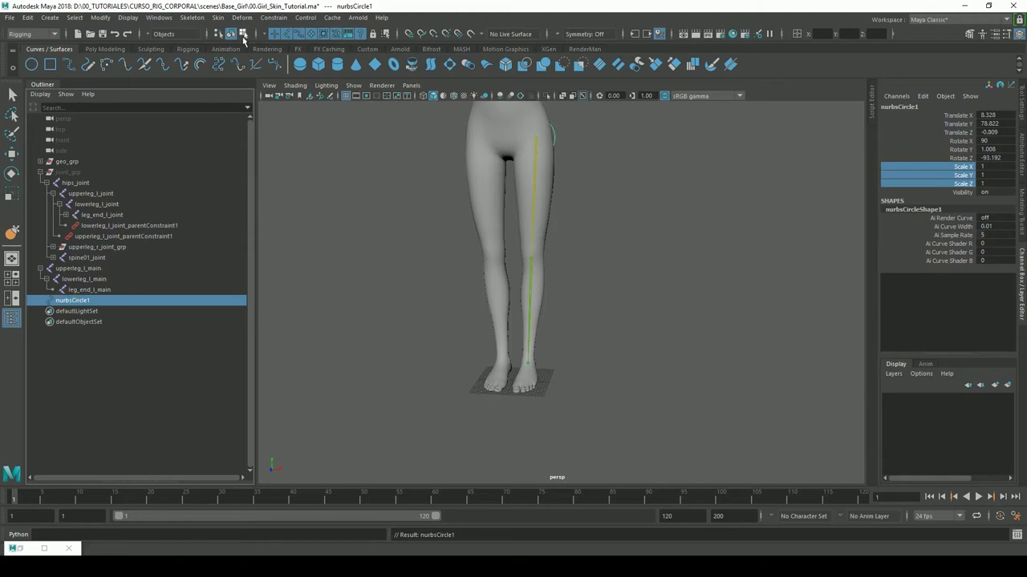
click(243, 34)
- Rotate the circle's CVs flat, lower them onto the thigh, and scale them into a fitting ring
drag(536, 106, 634, 204)
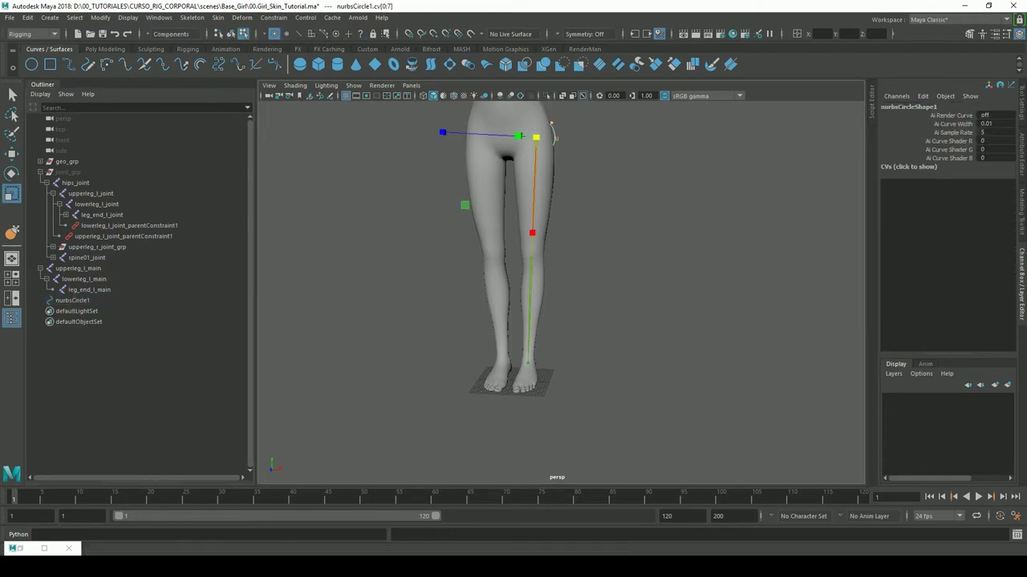
alt+drag(617, 273, 562, 241)
key(e)
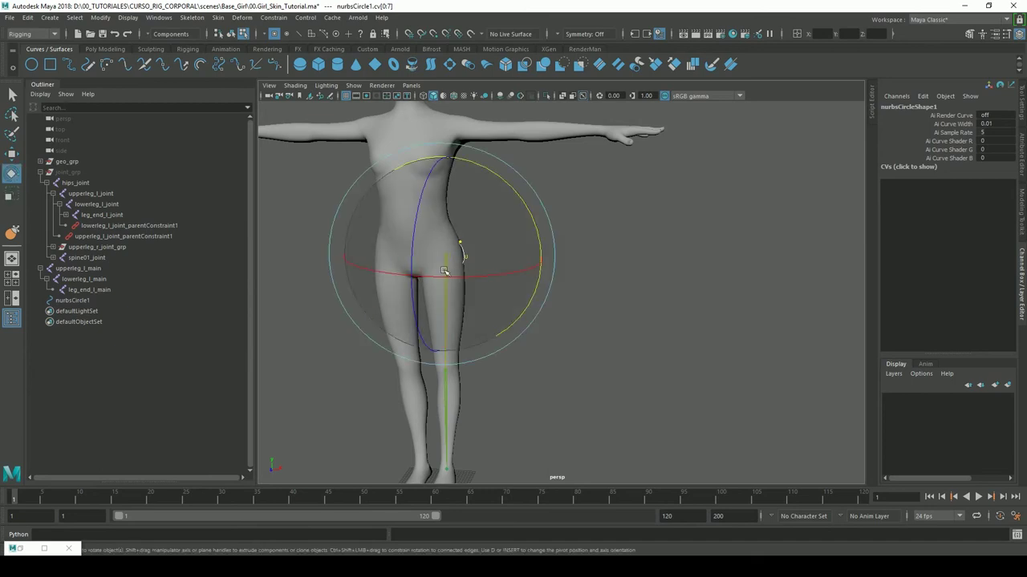
drag(421, 256, 459, 254)
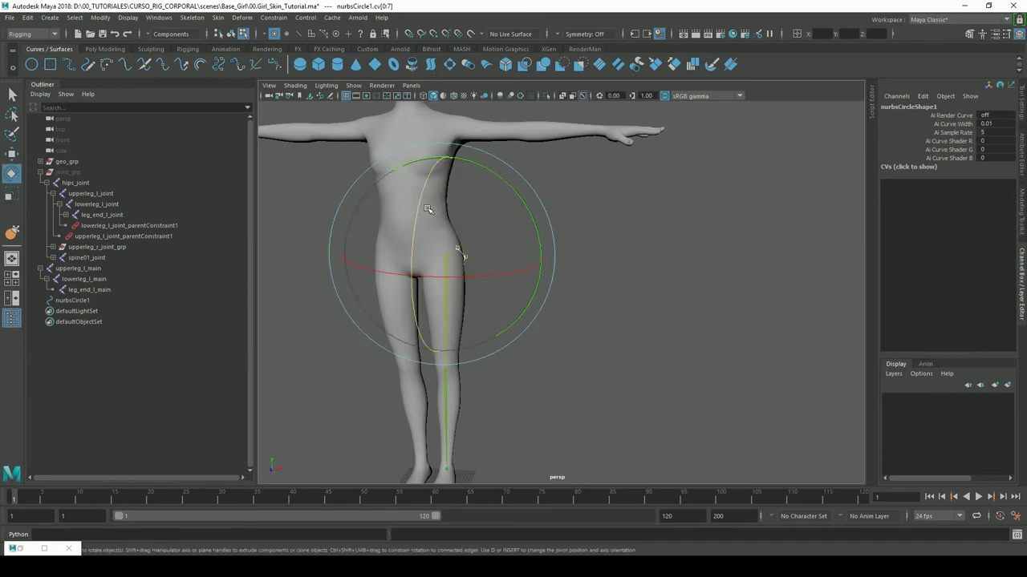
click(12, 194)
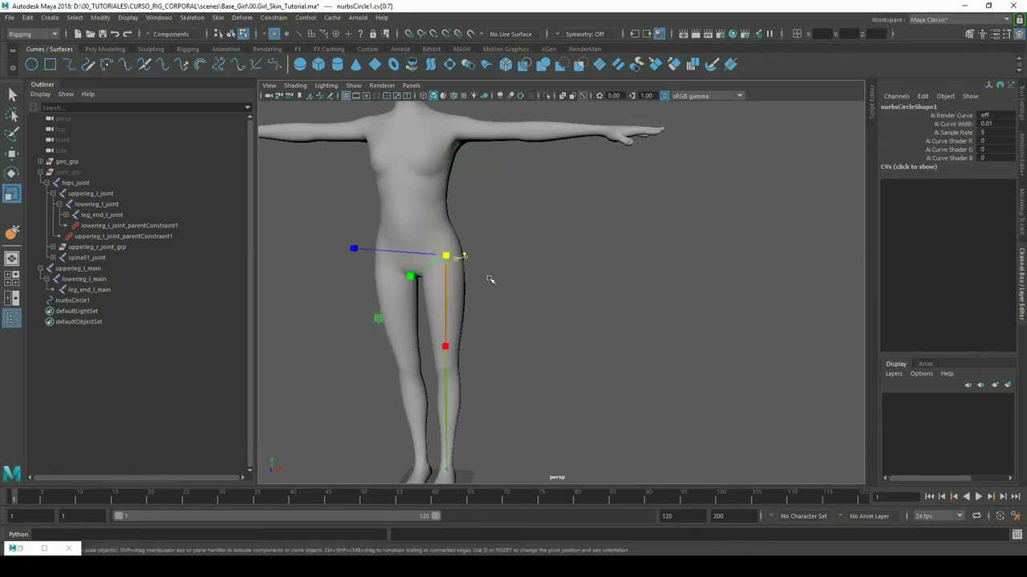
click(12, 154)
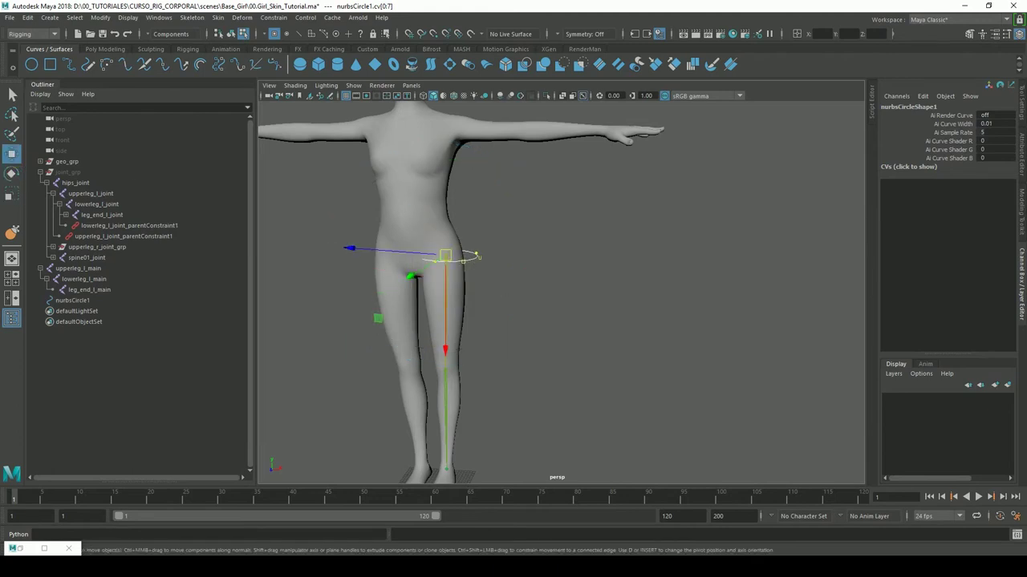
drag(446, 355, 455, 395)
key(e)
key(r)
drag(446, 306, 587, 323)
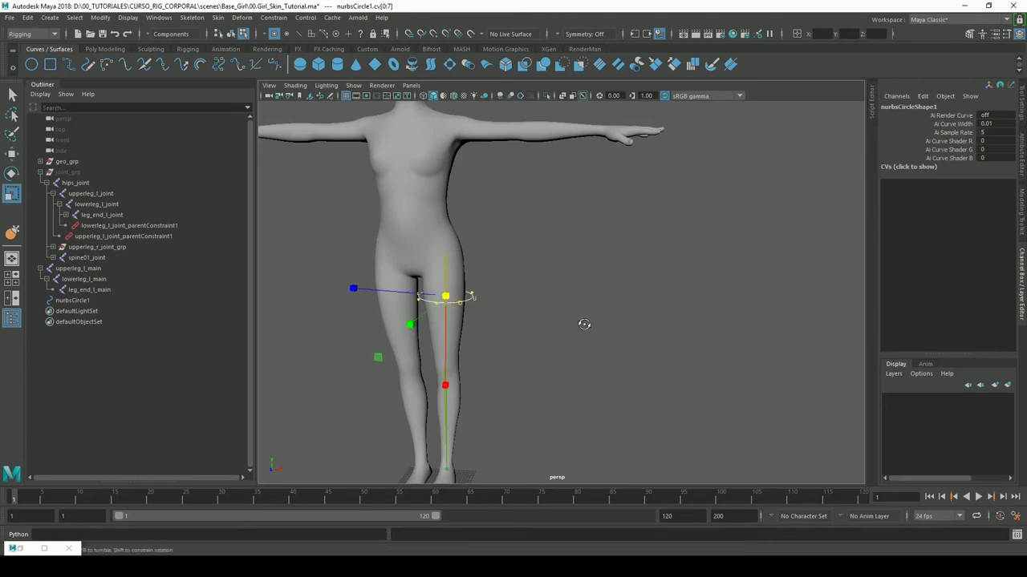
click(230, 34)
ctrl+click(73, 301)
- Rename the circle to upperleg_l_control using the thigh joint's name
click(92, 270)
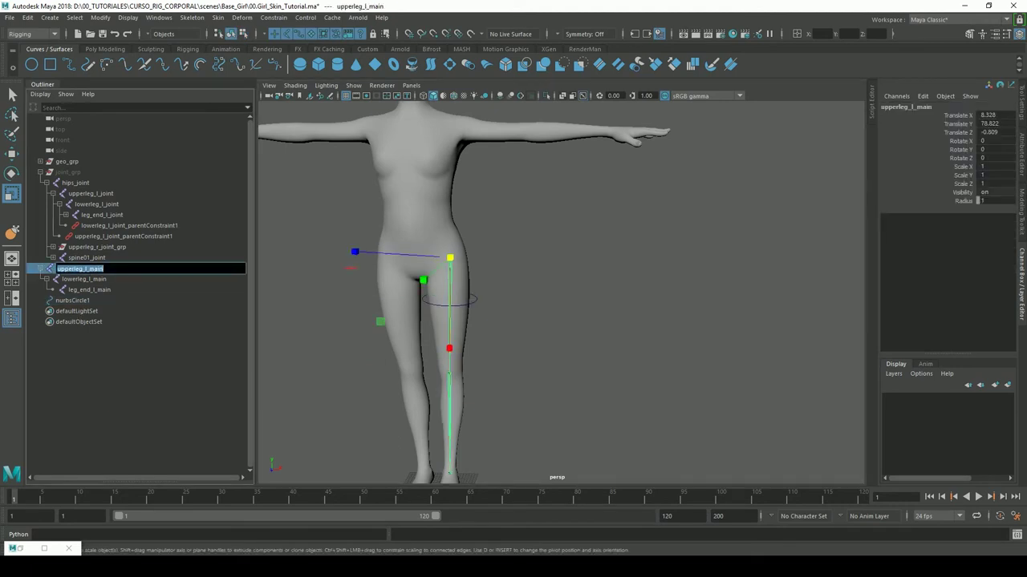
double_click(74, 301)
text(upperleg_l_main)
drag(103, 301, 89, 301)
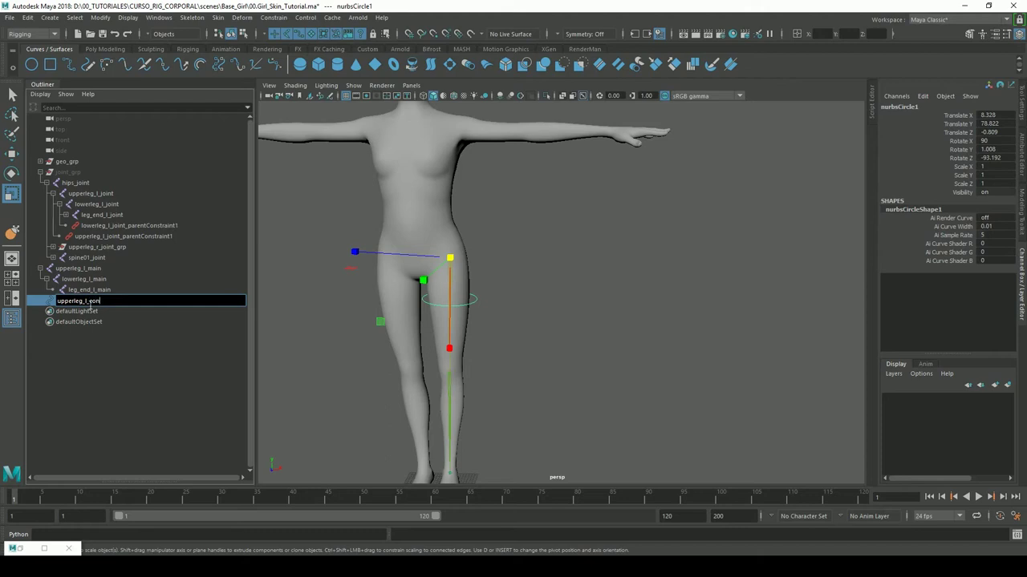
key(Return)
- Make two copies, parent upperleg_l_control1 under lowerleg_l_main and zero its translate and rotate
key(ctrl+d)
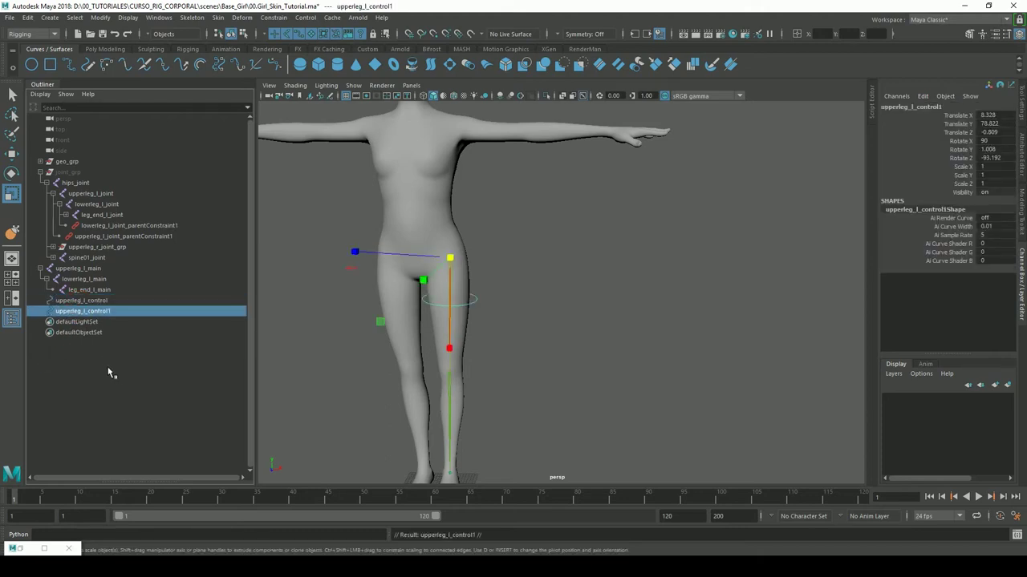
key(ctrl+d)
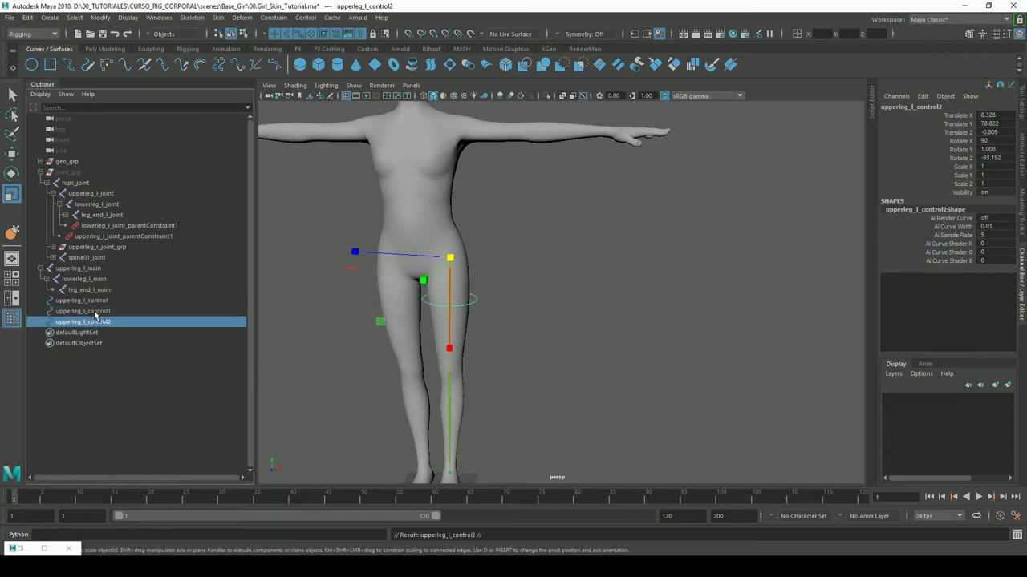
click(113, 314)
alt+middle_drag(522, 365, 522, 288)
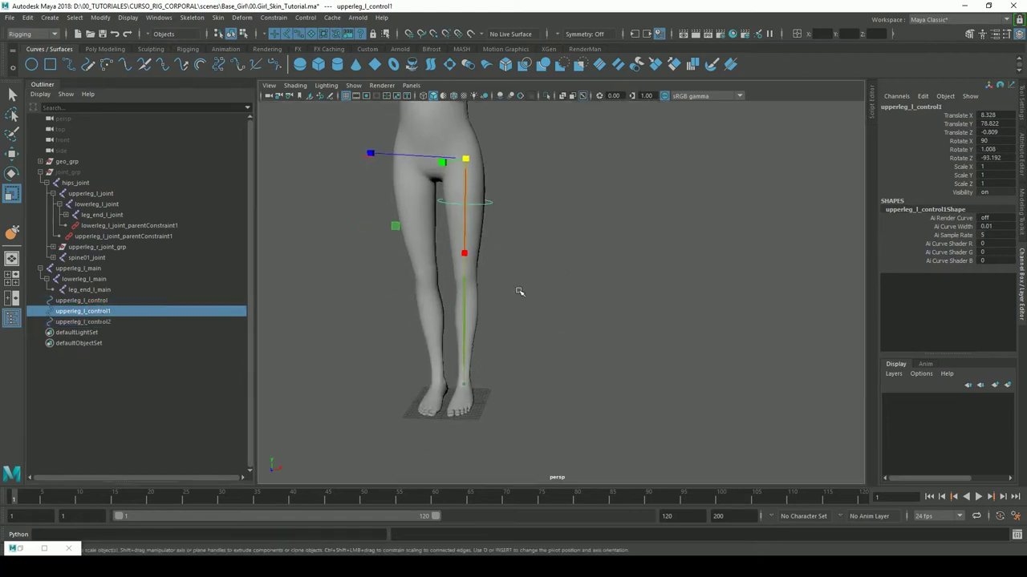
shift+click(466, 305)
key(p)
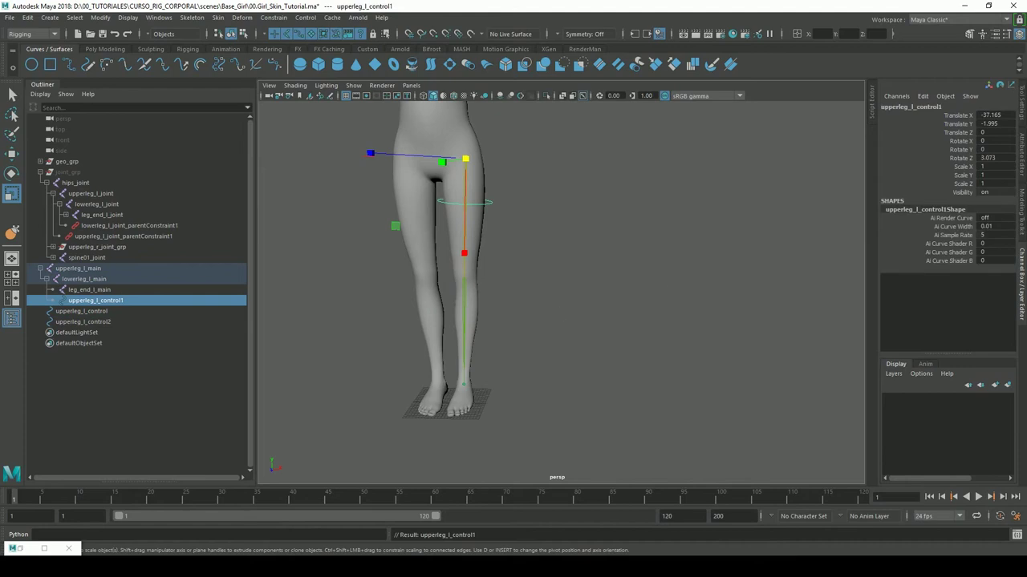
drag(995, 115, 994, 158)
text(0)
key(Return)
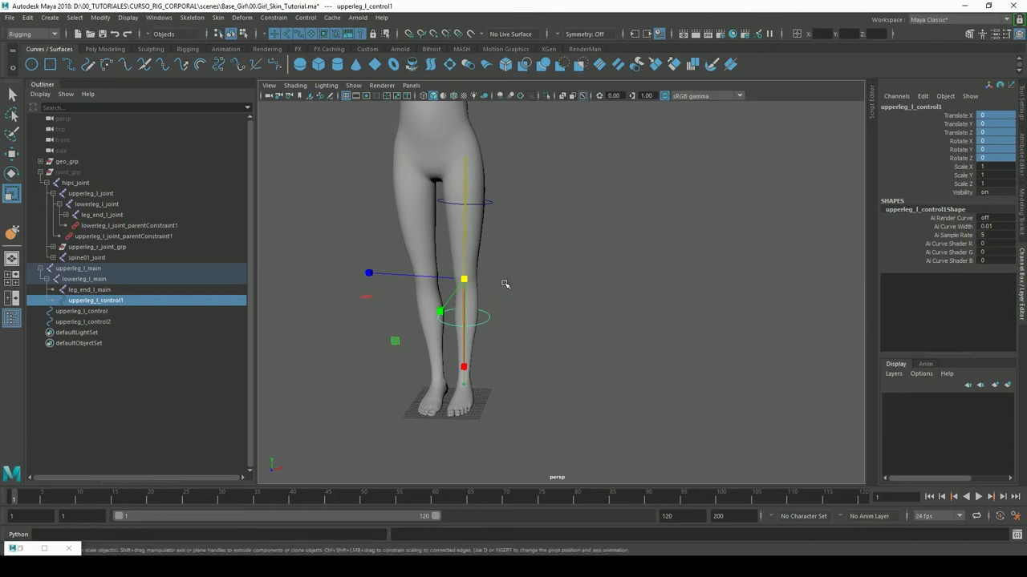
- Move and scale upperleg_l_control1's CVs into a ring around the knee, then unparent it
click(245, 35)
drag(424, 286, 501, 331)
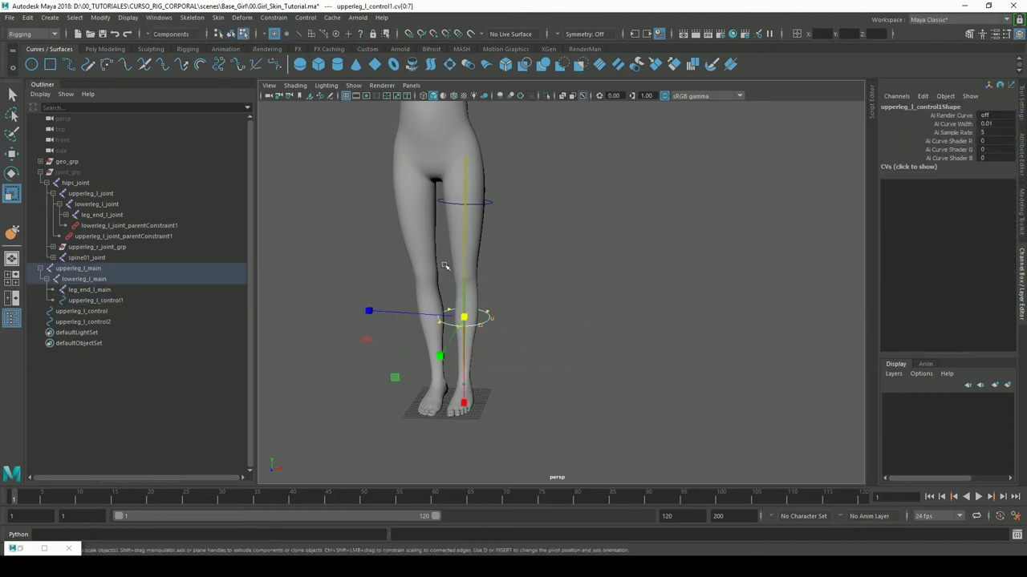
key(w)
alt+drag(417, 321, 504, 322)
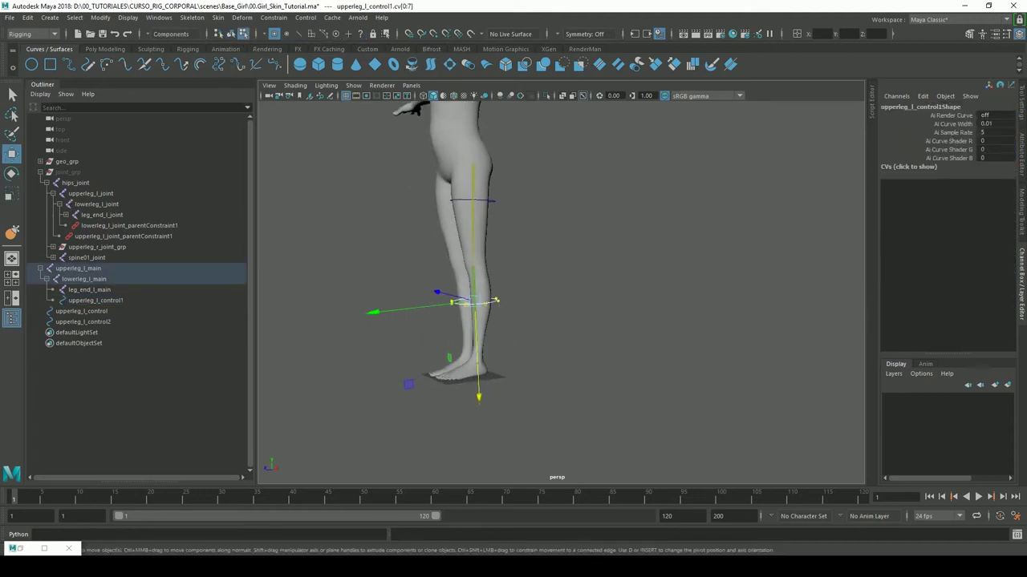
click(492, 324)
mouse_move(481, 407)
mouse_down()
mouse_move(457, 283)
mouse_move(479, 282)
mouse_up()
key(r)
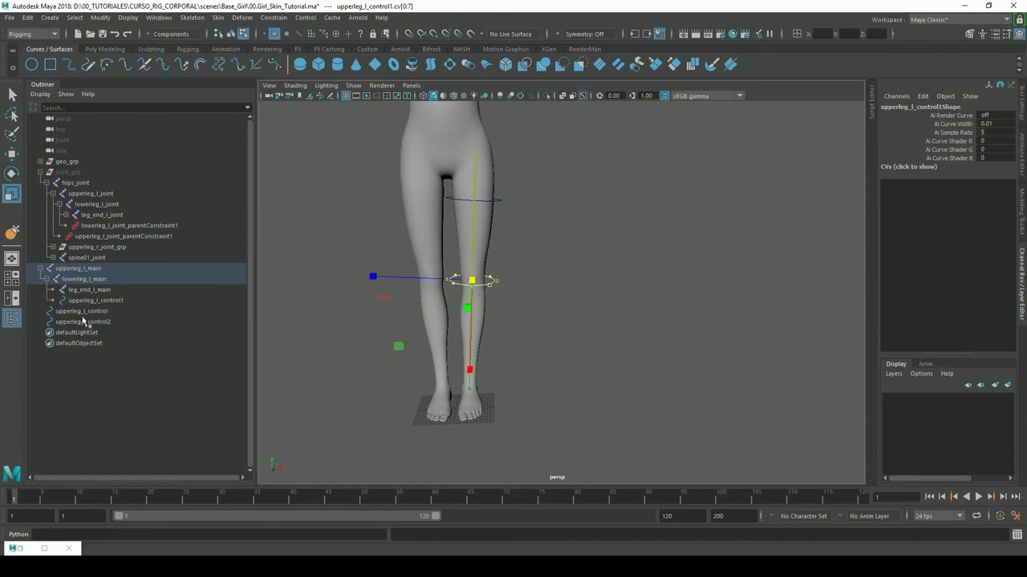
click(231, 34)
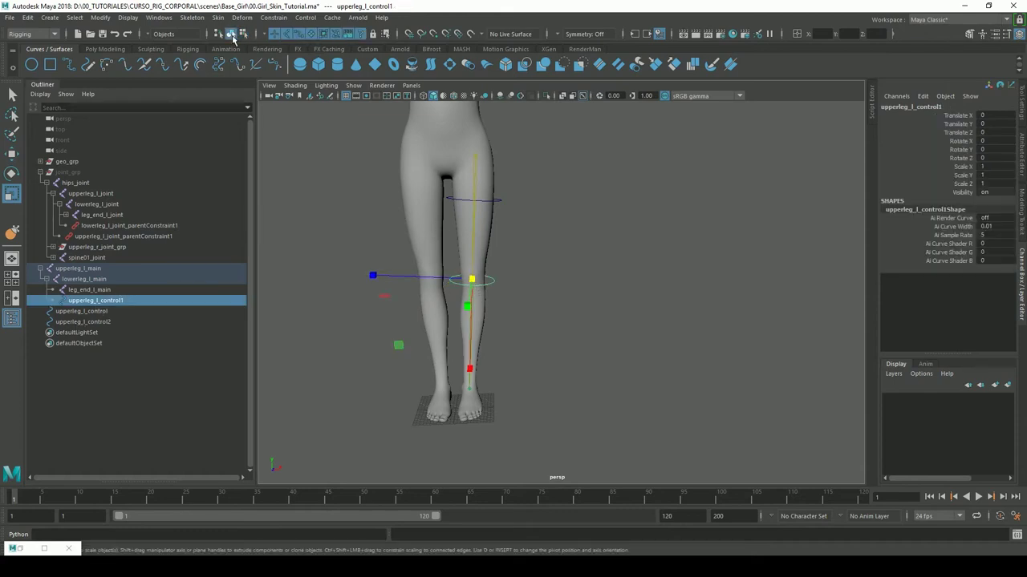
key(shift+p)
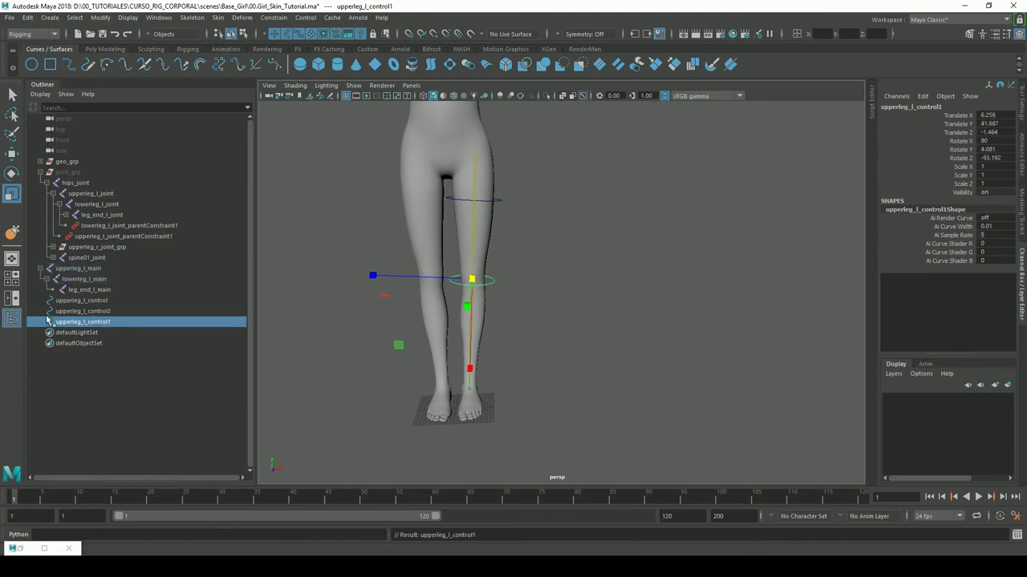
click(67, 310)
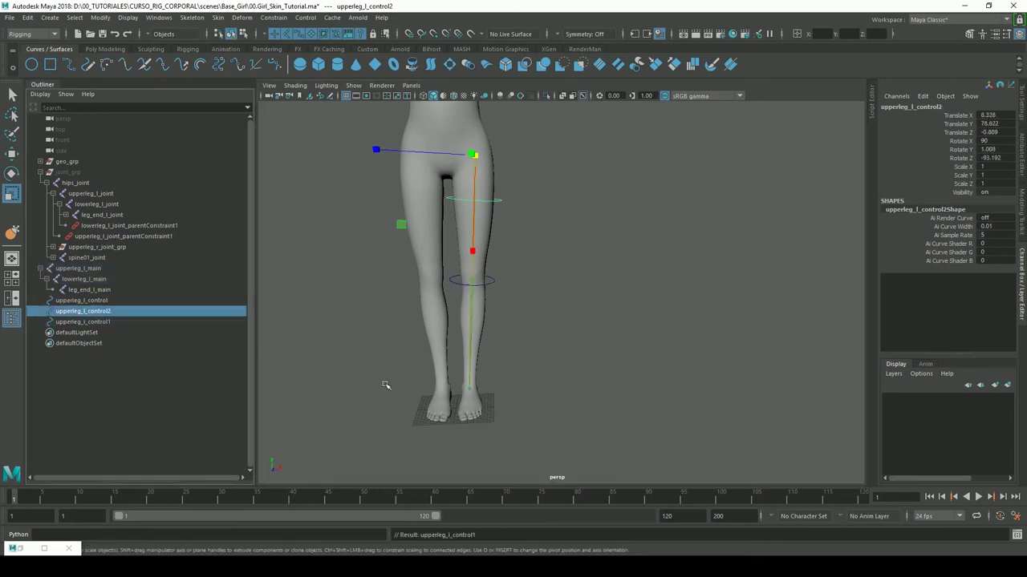
- Snap upperleg_l_control2 to leg_end_l_main by parenting, zeroing translate/rotate, then unparenting
ctrl+click(94, 291)
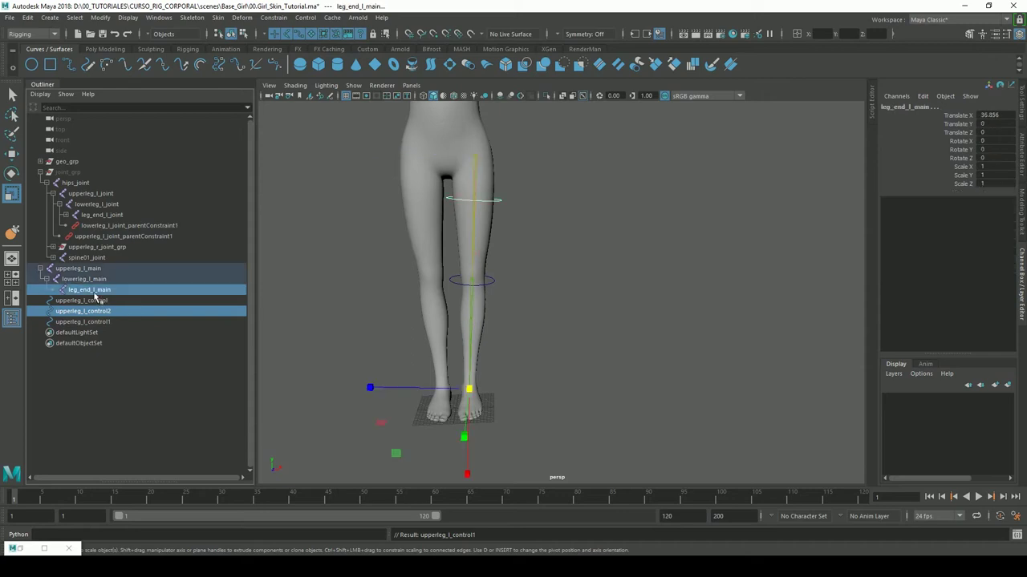
key(p)
drag(994, 116, 997, 160)
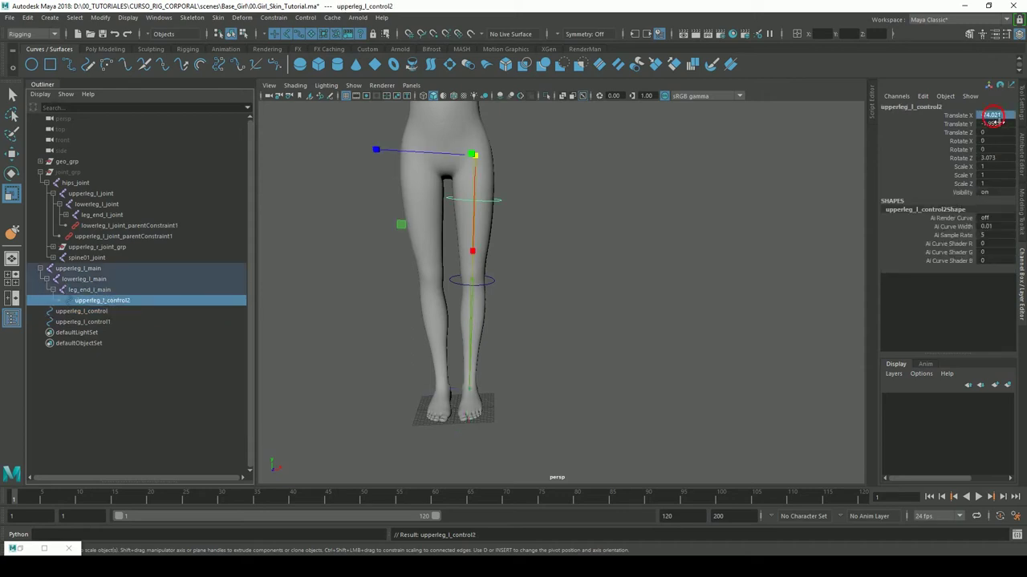
text(0)
key(Return)
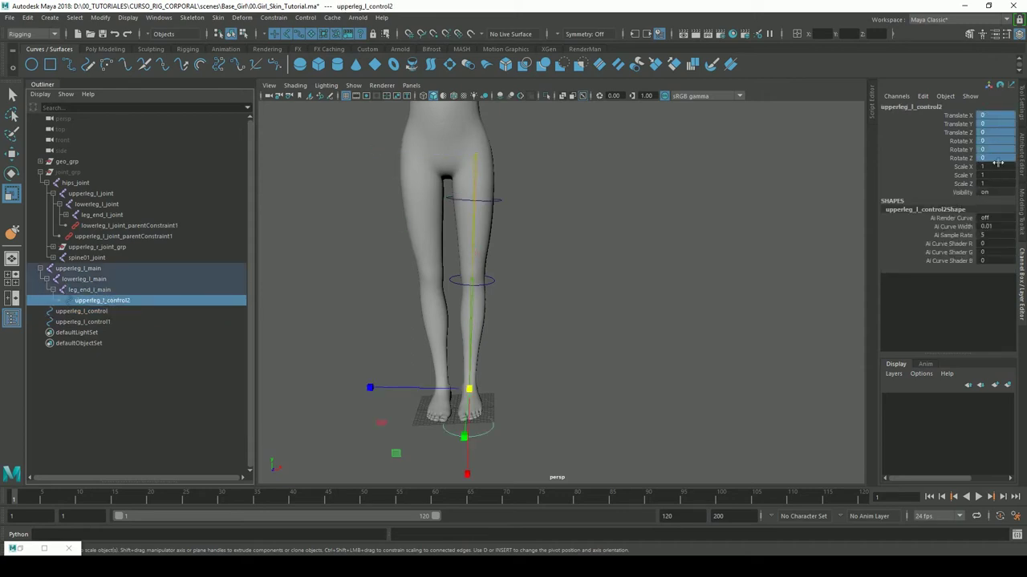
key(shift+p)
- Lift and scale the second copy's CVs into a ring at the ankle
click(243, 34)
drag(408, 351, 614, 481)
click(11, 152)
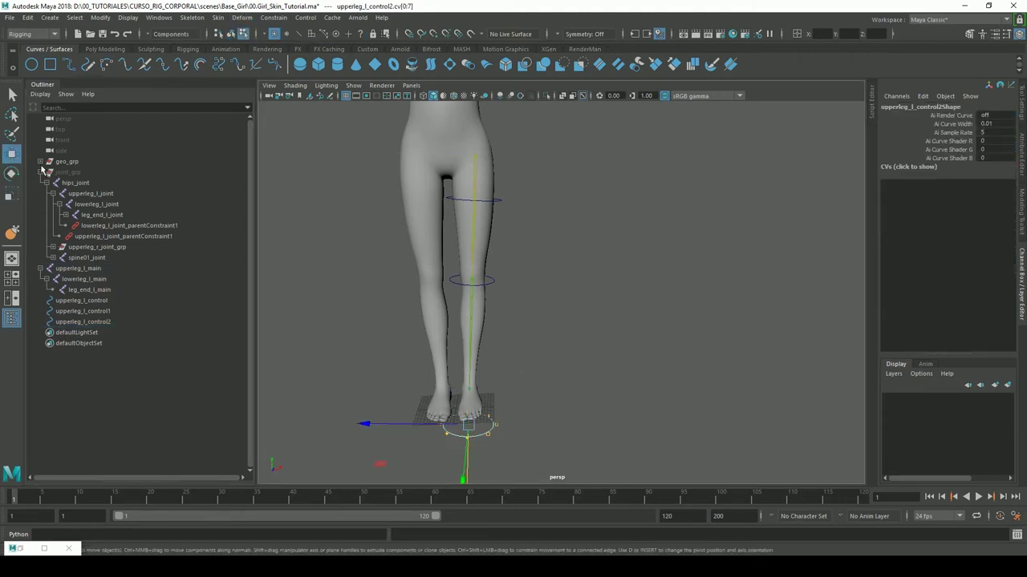
key(f)
mouse_move(637, 194)
alt+mouse_down()
mouse_move(698, 286)
mouse_move(553, 319)
alt+mouse_up()
drag(494, 389, 490, 331)
mouse_move(336, 293)
alt+mouse_down()
mouse_move(500, 259)
mouse_move(481, 285)
mouse_move(453, 286)
alt+mouse_up()
key(r)
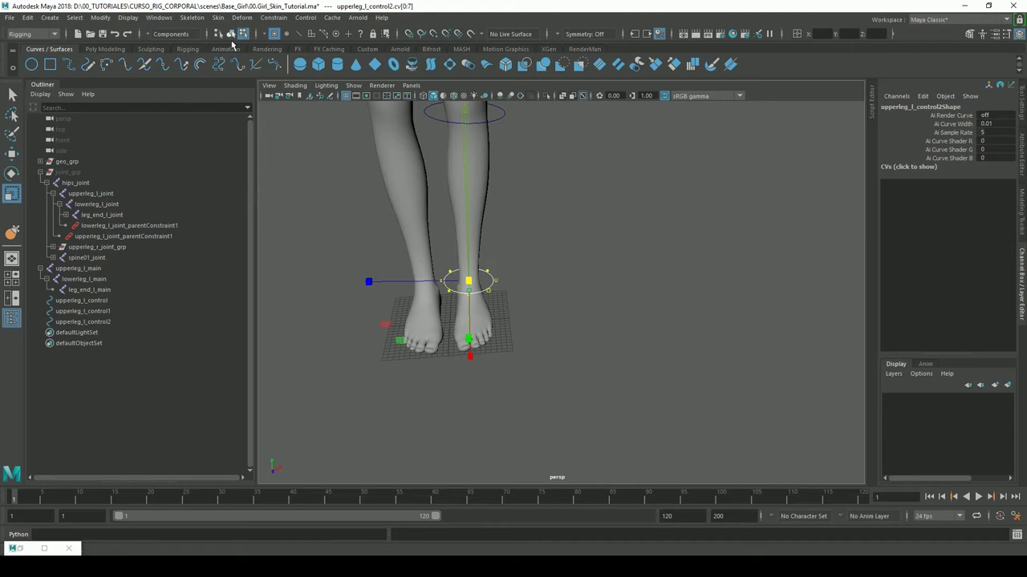
click(231, 36)
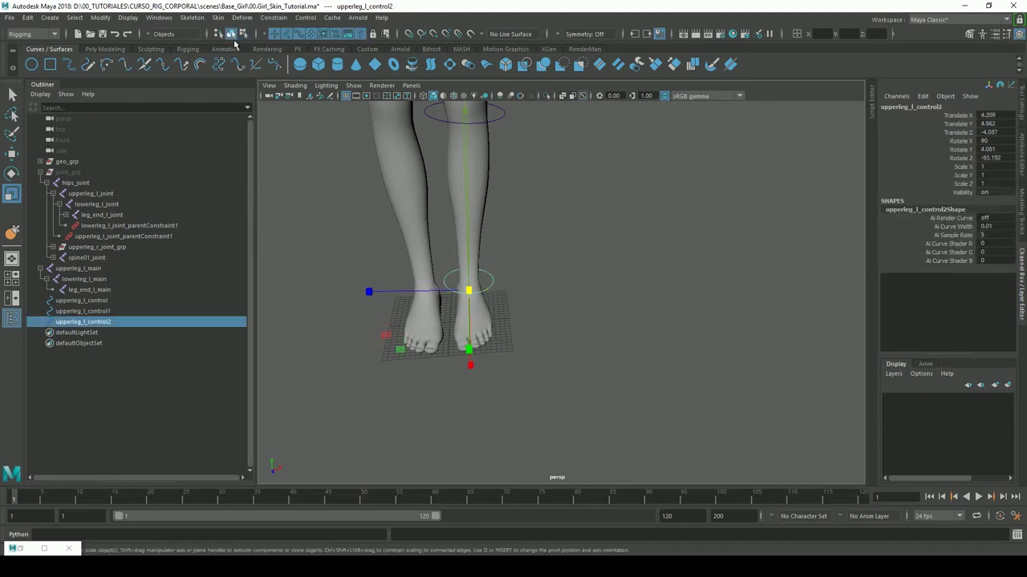
- Rename the copies to lowerleg_l_control and leg_end_l_control from the joint names
ctrl+click(98, 321)
click(110, 310)
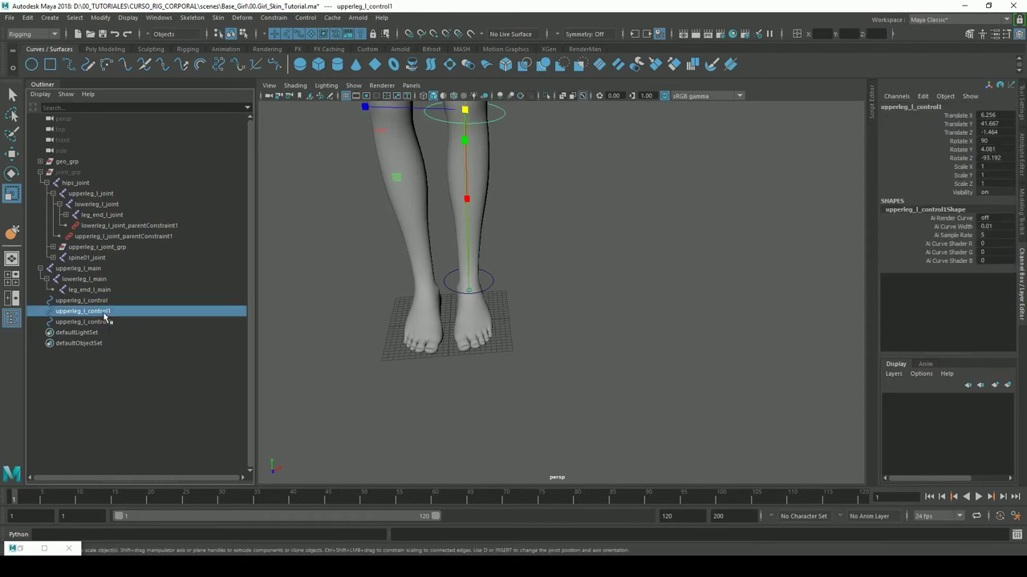
double_click(84, 279)
key(ctrl+c)
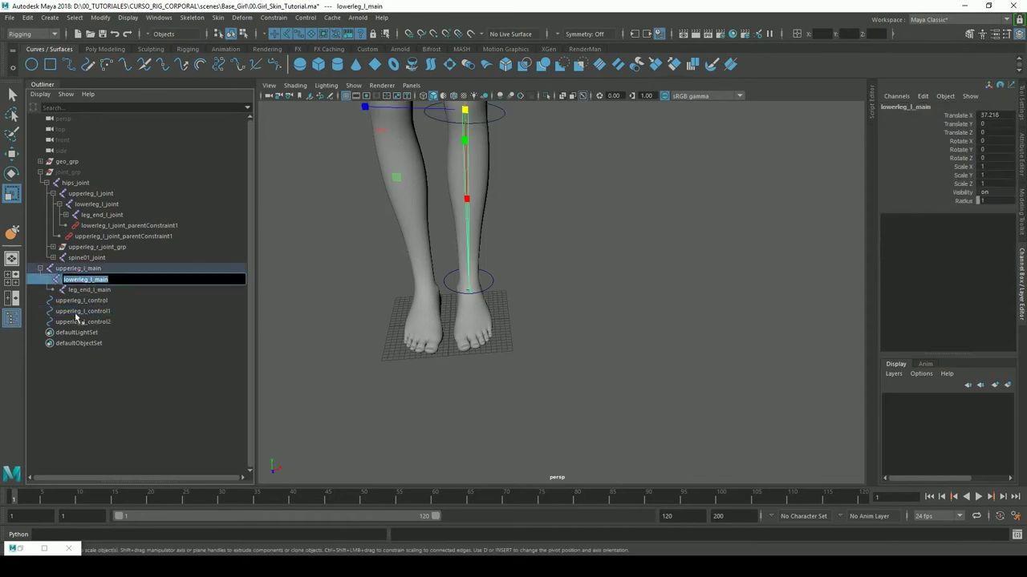
double_click(88, 312)
key(ctrl+v)
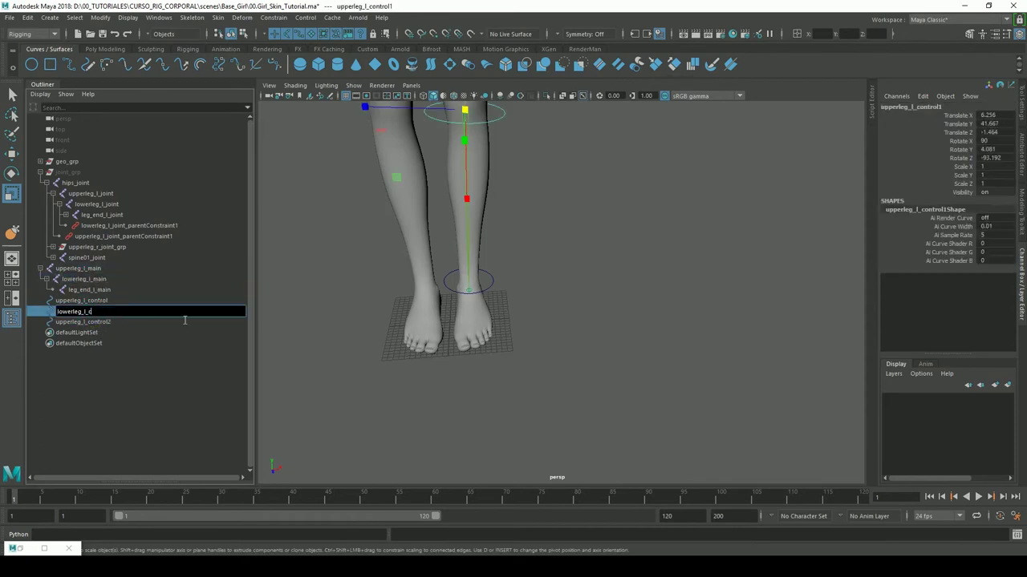
key(Return)
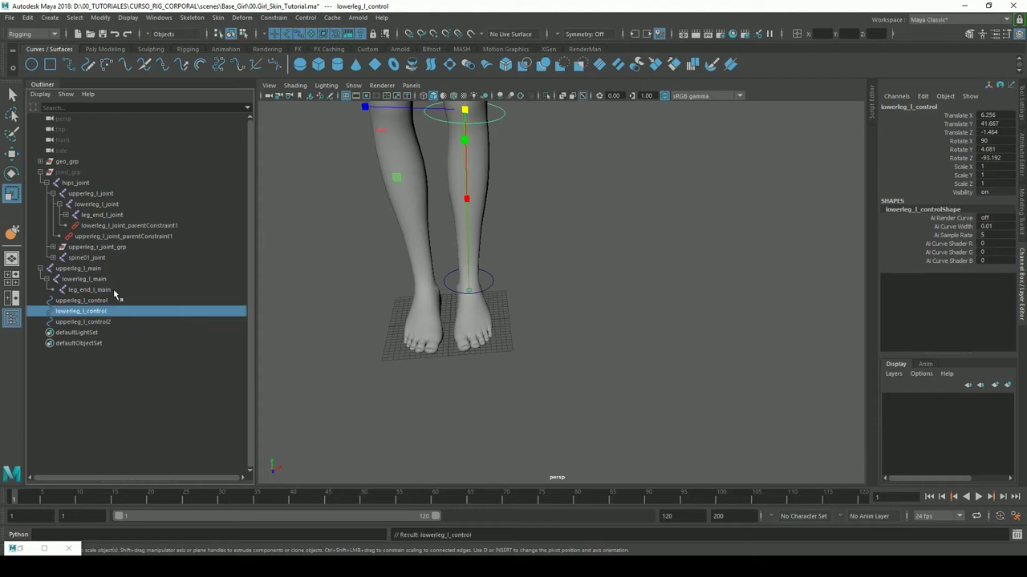
double_click(113, 291)
key(ctrl+c)
double_click(80, 322)
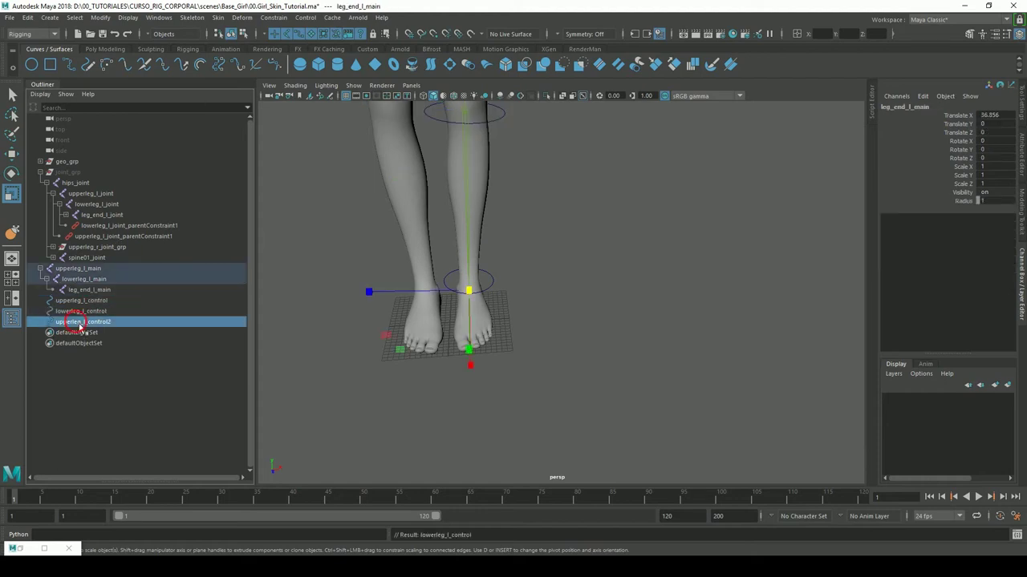
key(ctrl+v)
double_click(93, 321)
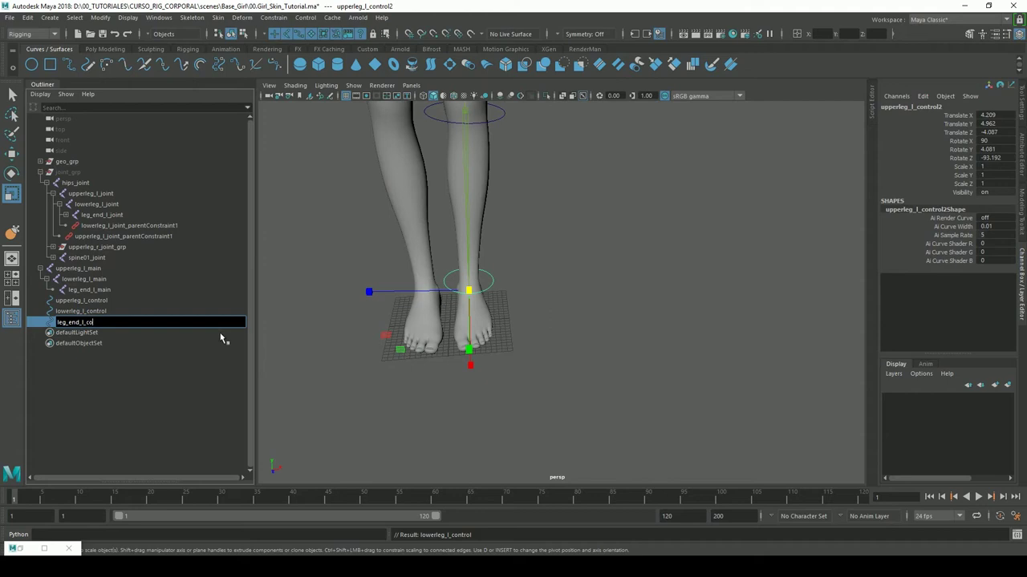
key(Return)
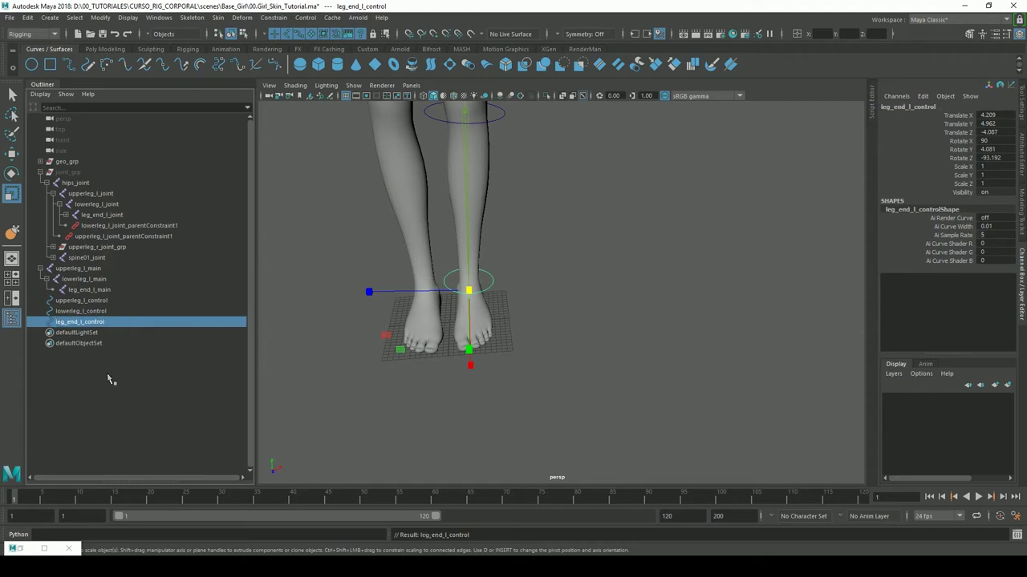
- Wrap all three left-leg controls in _control_root and _control_auto offset groups
click(111, 381)
click(101, 303)
click(87, 313)
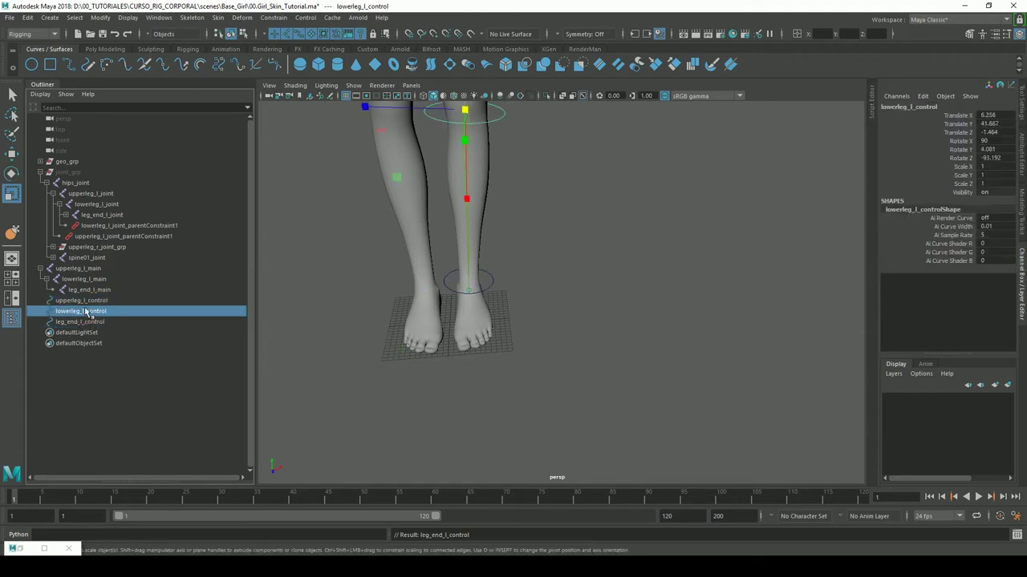
drag(81, 300, 81, 322)
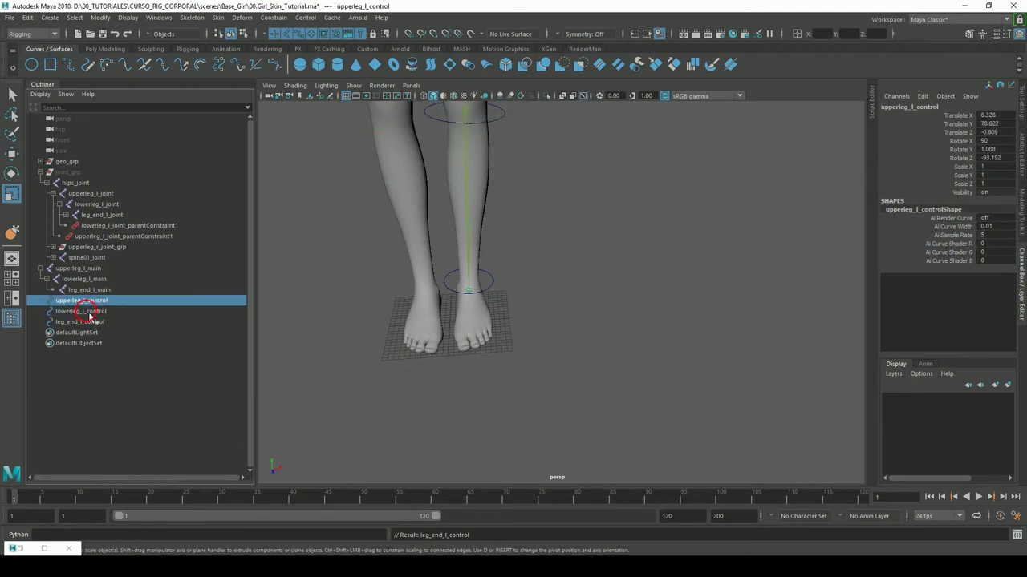
click(156, 51)
click(187, 49)
click(395, 68)
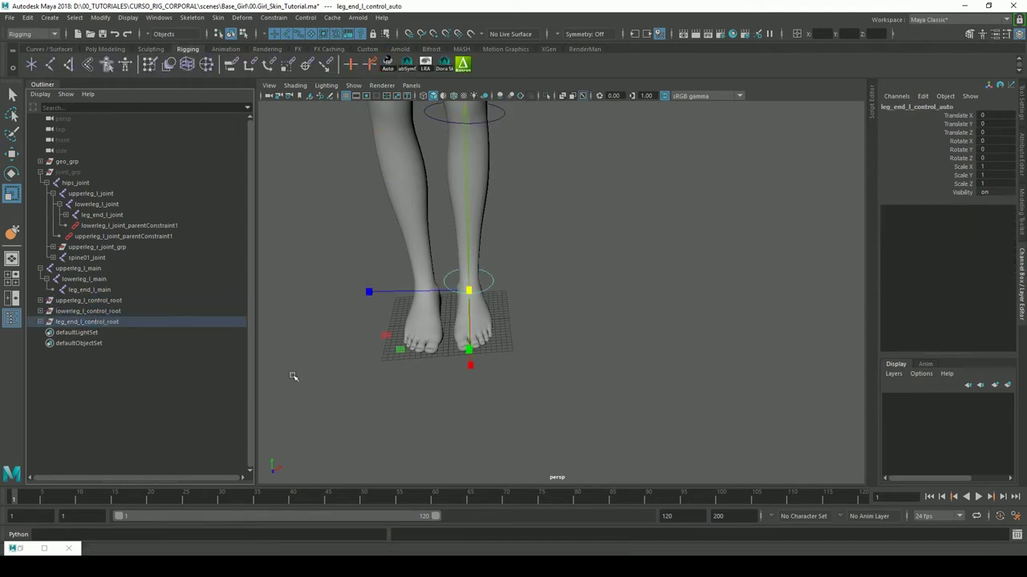
- Expand upperleg_l_control_root and check the root, auto and control transform values
click(294, 378)
click(41, 300)
click(47, 311)
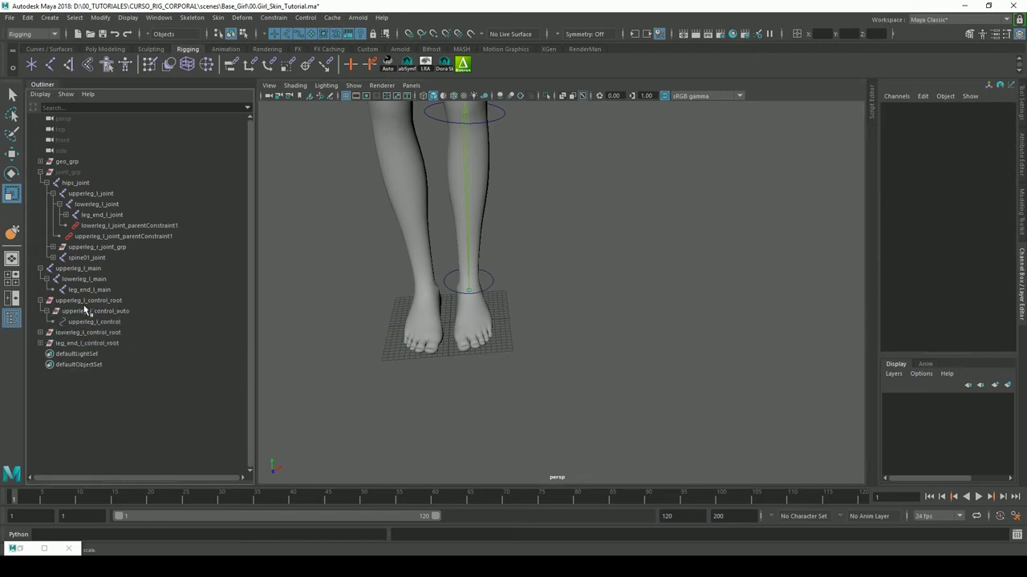
click(84, 300)
alt+middle_drag(607, 170, 562, 344)
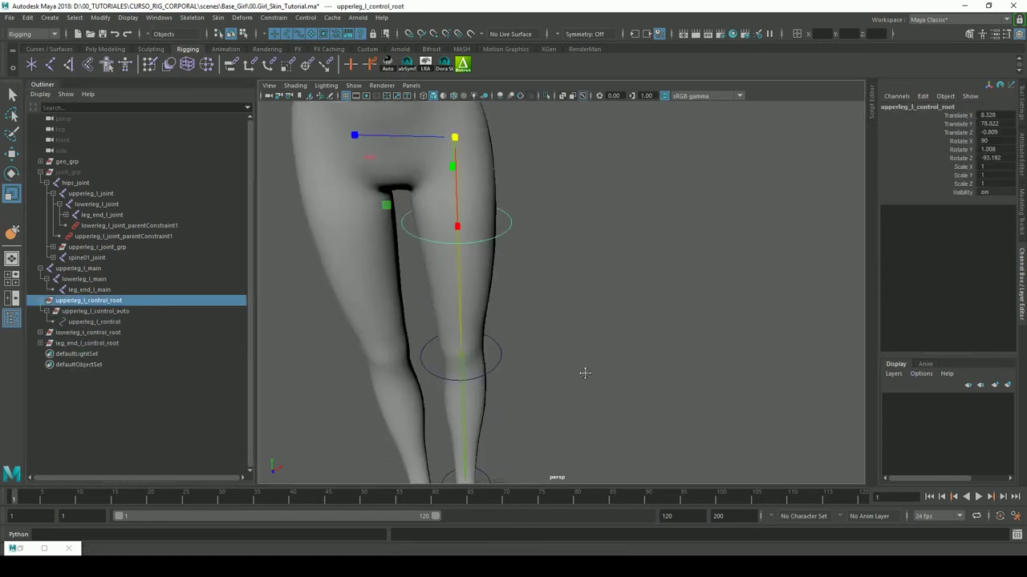
scroll(475, 201, up, 3)
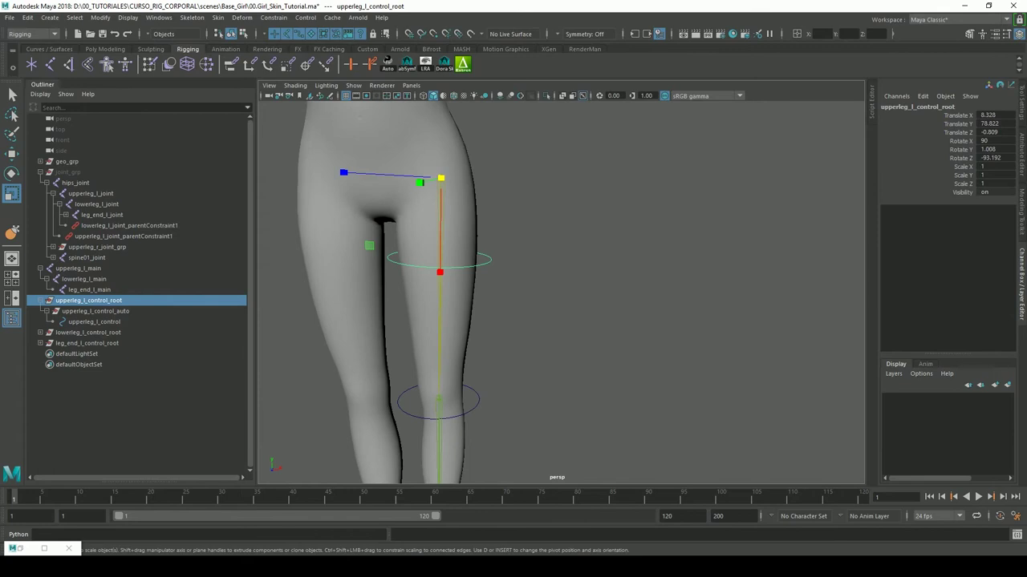
click(124, 312)
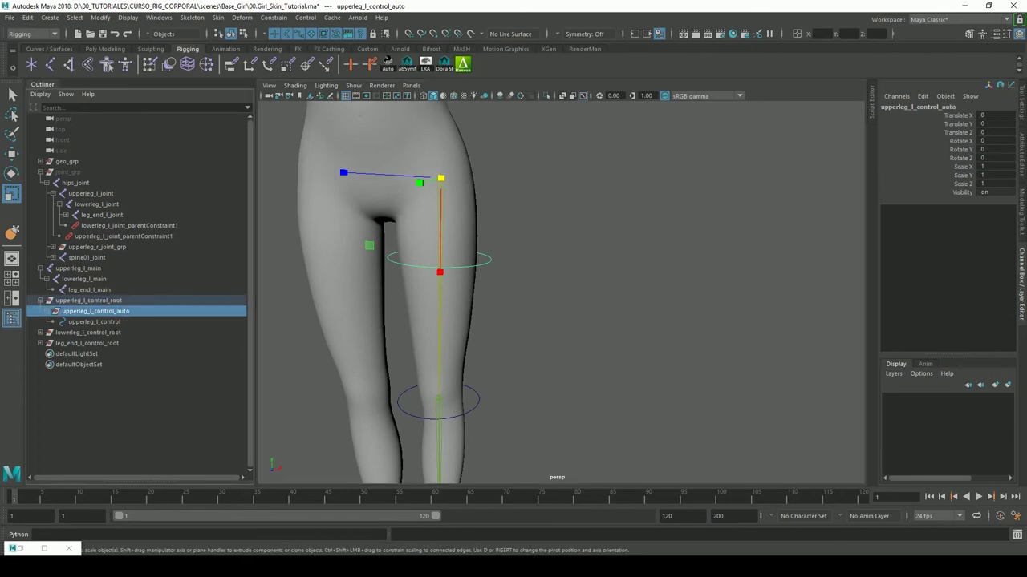
click(102, 301)
click(90, 322)
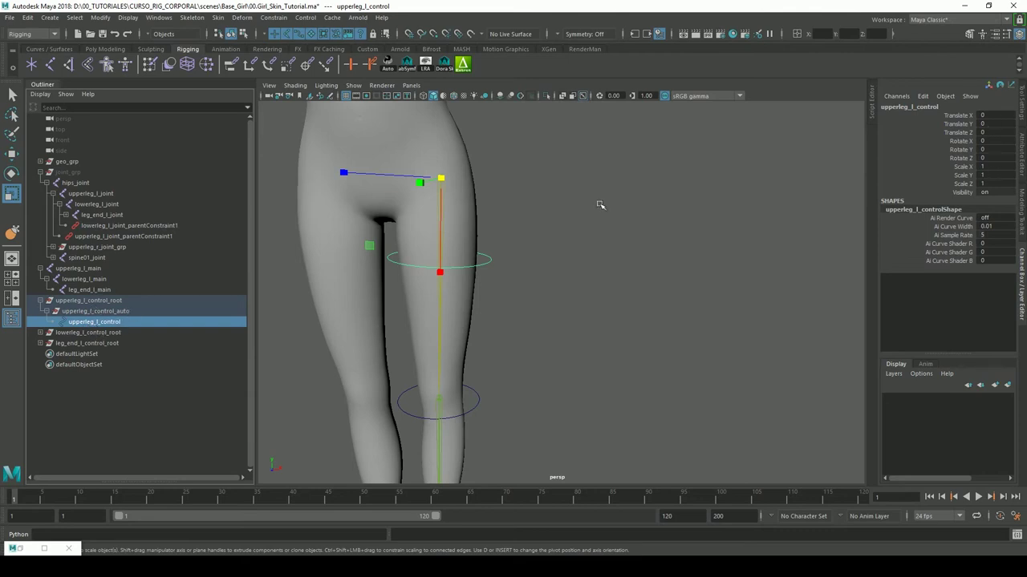
scroll(513, 241, down, 2)
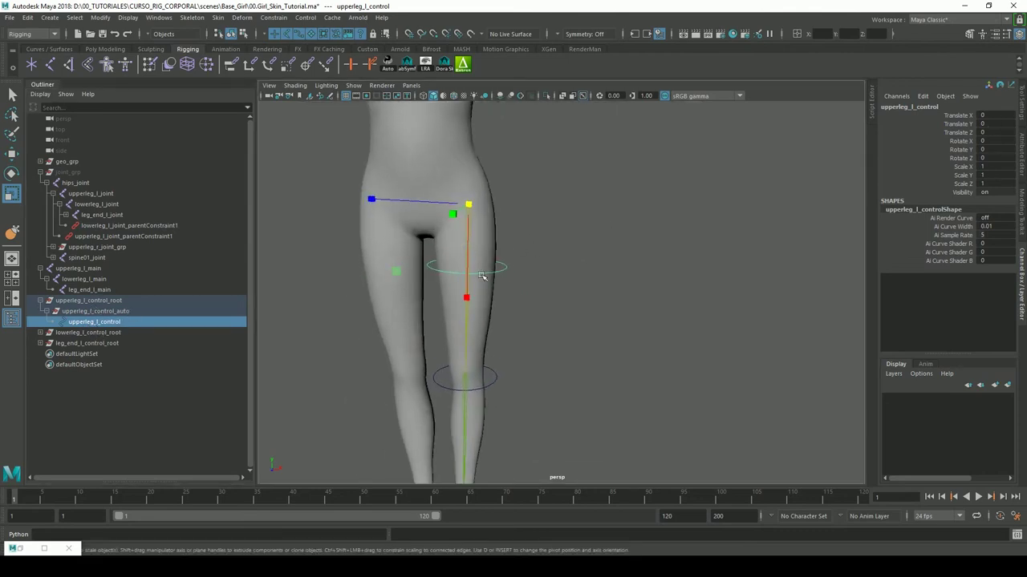
- Expand the lowerleg_l_control_root and leg_end_l_control_root groups in the Outliner
click(513, 218)
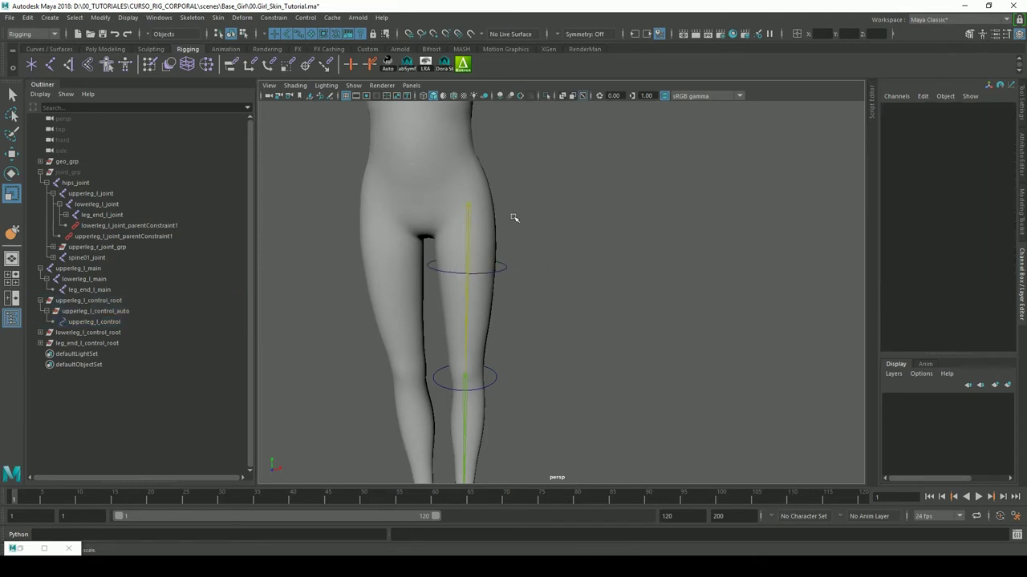
scroll(638, 296, down, 5)
scroll(584, 326, up, 3)
scroll(583, 321, up, 1)
scroll(525, 231, up, 2)
scroll(525, 231, up, 2)
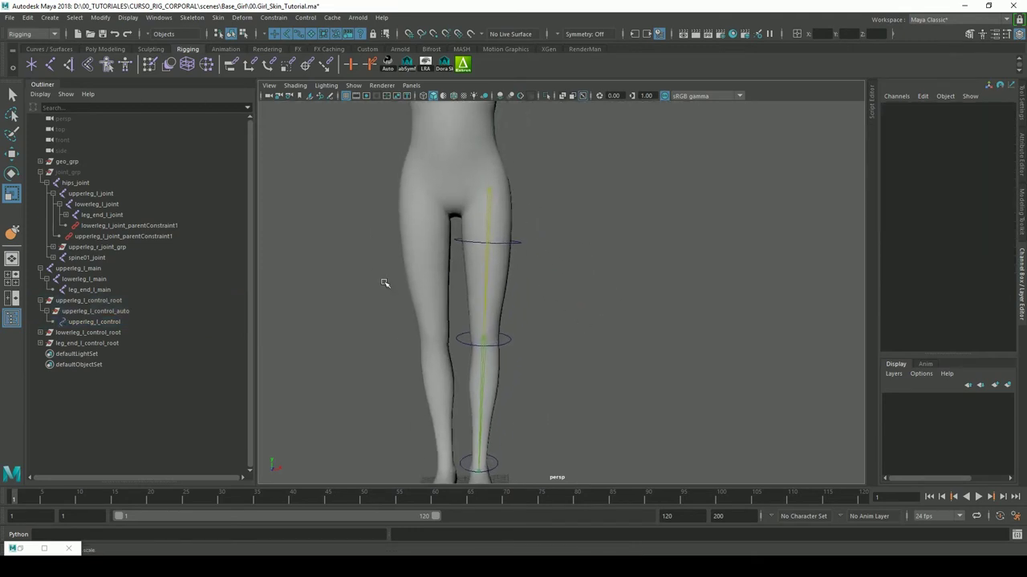
click(40, 332)
click(40, 364)
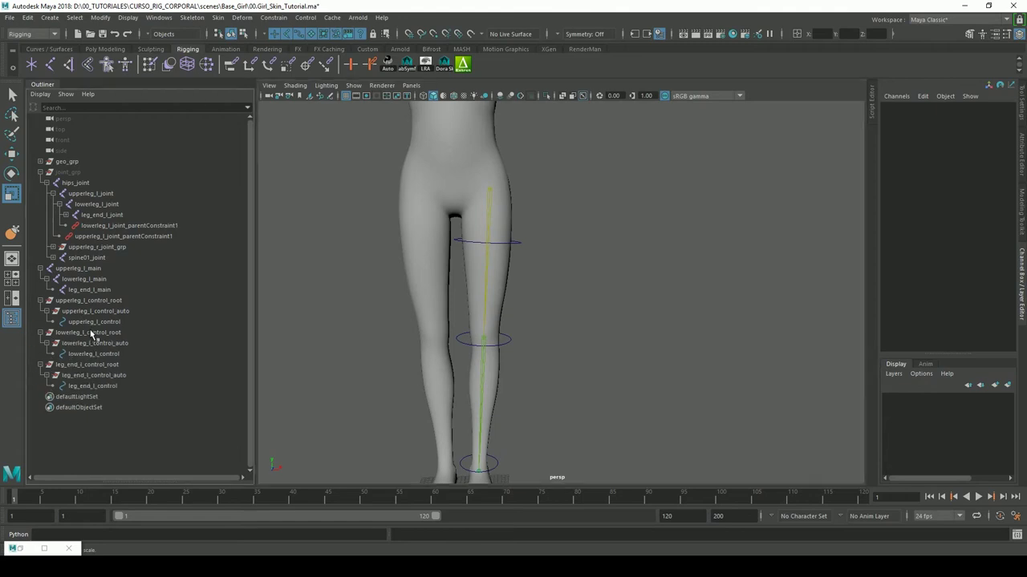
- Parent upperleg_l_main under upperleg_l_control and lowerleg_l_control_root under upperleg_l_main
click(78, 268)
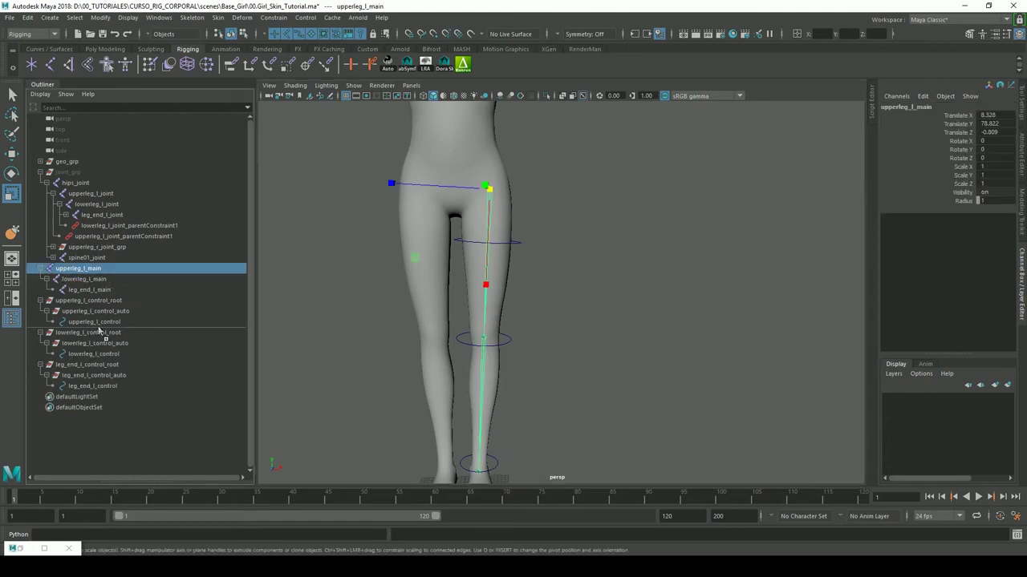
middle_drag(98, 331, 100, 326)
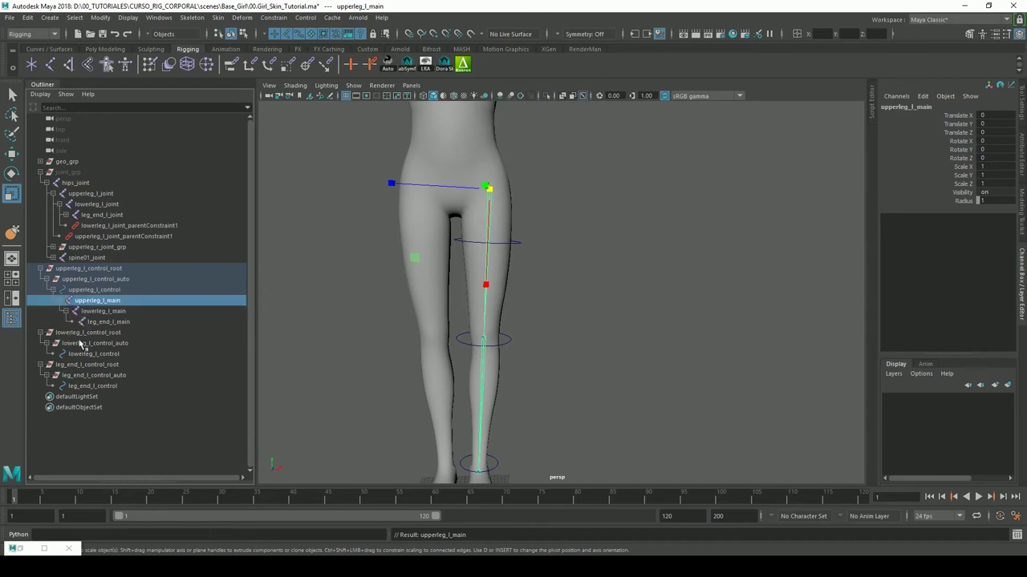
click(85, 332)
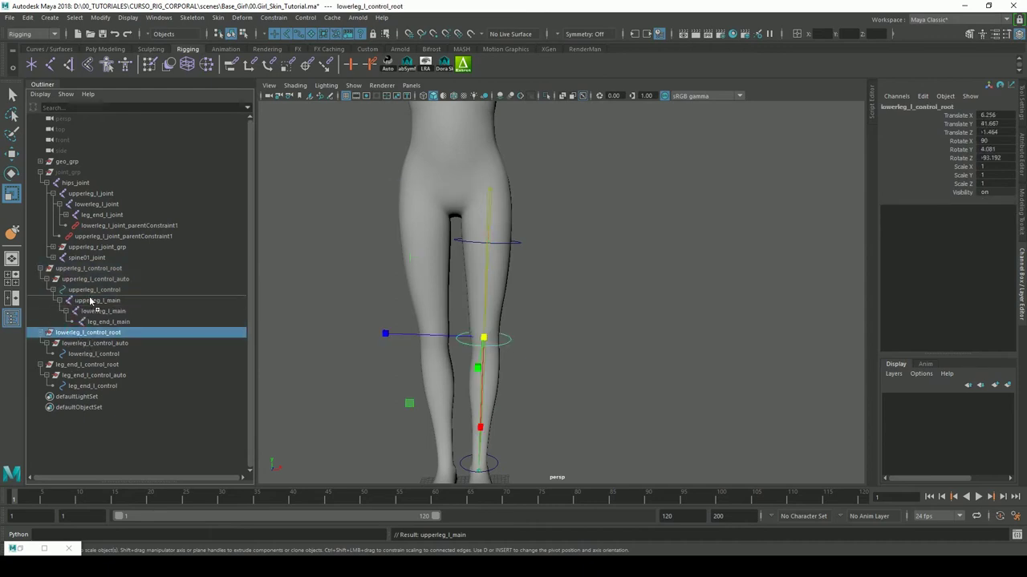
middle_drag(84, 332, 95, 302)
click(70, 333)
click(77, 343)
- Parent lowerleg_l_main under lowerleg_l_control and leg_end_l_main under leg_end_l_control
click(103, 311)
mouse_move(103, 312)
middle_down()
mouse_move(118, 353)
mouse_move(133, 351)
middle_up()
click(78, 333)
click(85, 343)
click(80, 365)
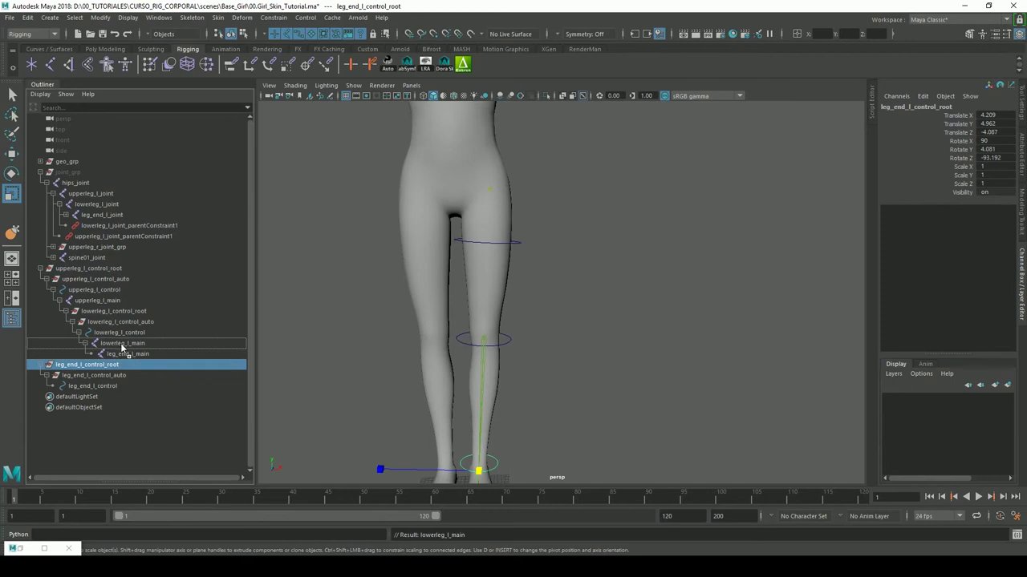
click(92, 365)
click(120, 354)
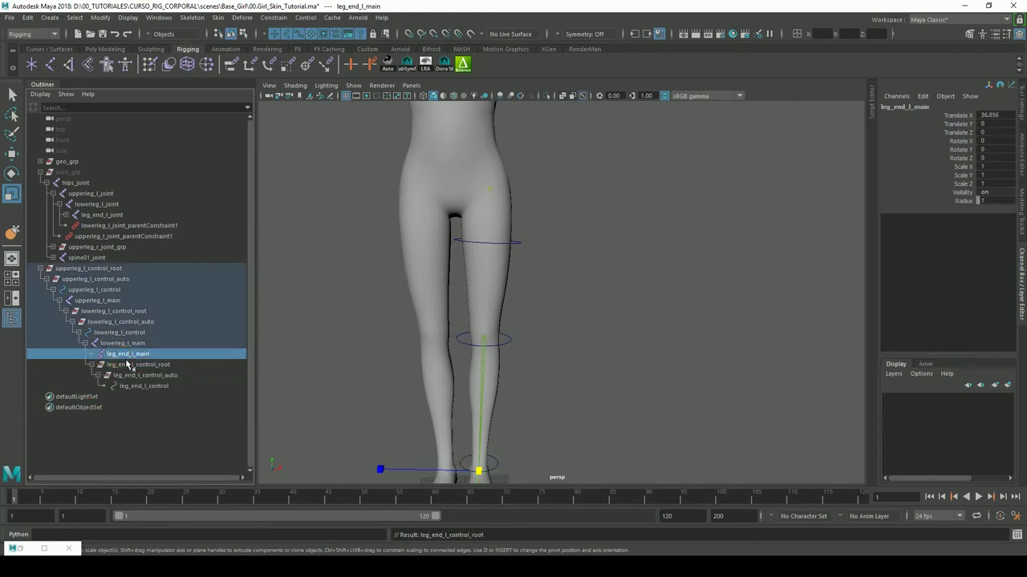
middle_drag(124, 354, 140, 387)
click(623, 321)
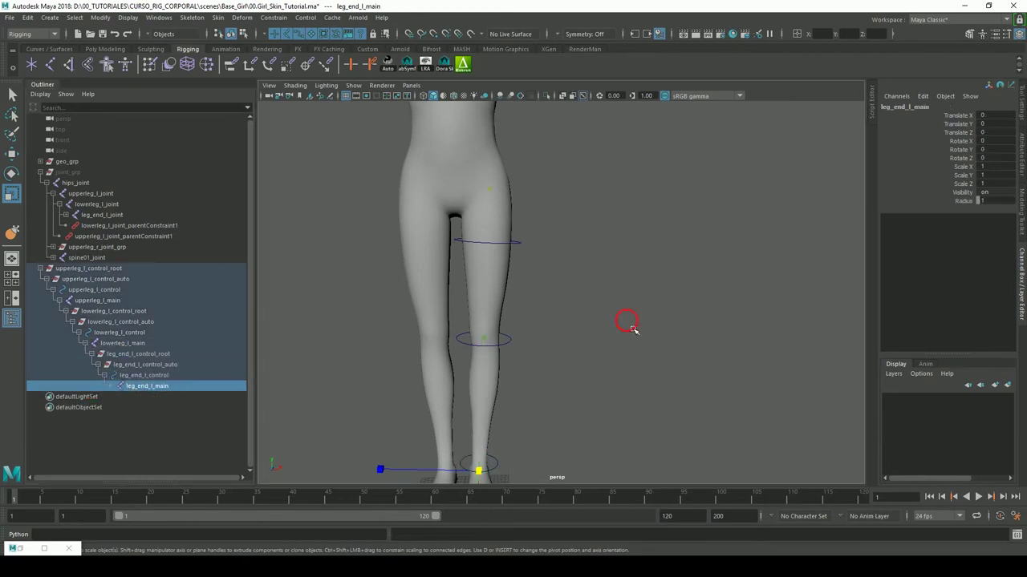
click(522, 251)
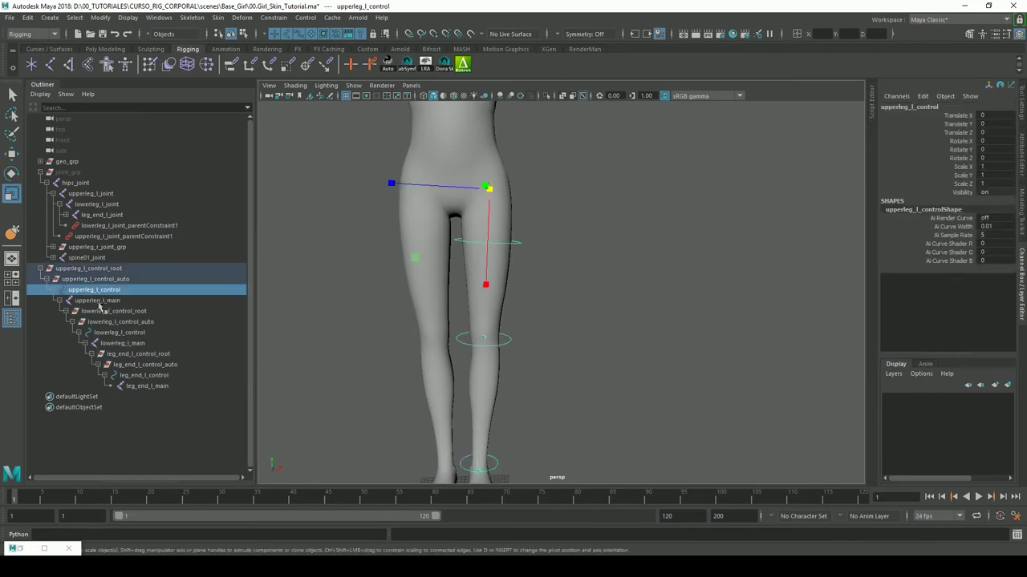
click(11, 172)
mouse_move(582, 248)
mouse_down()
mouse_move(585, 166)
mouse_move(555, 130)
mouse_up()
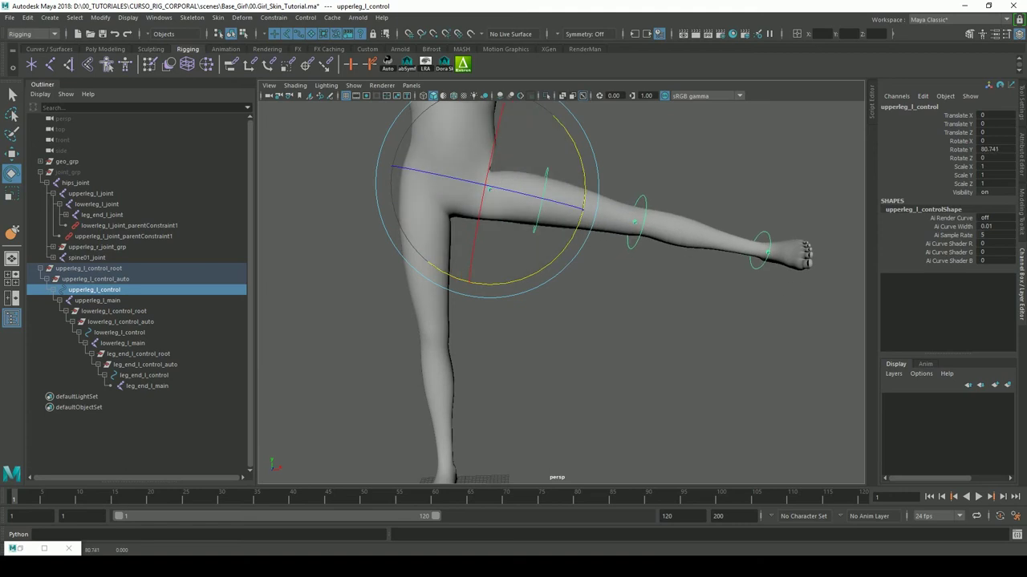
key(ctrl+z)
click(550, 344)
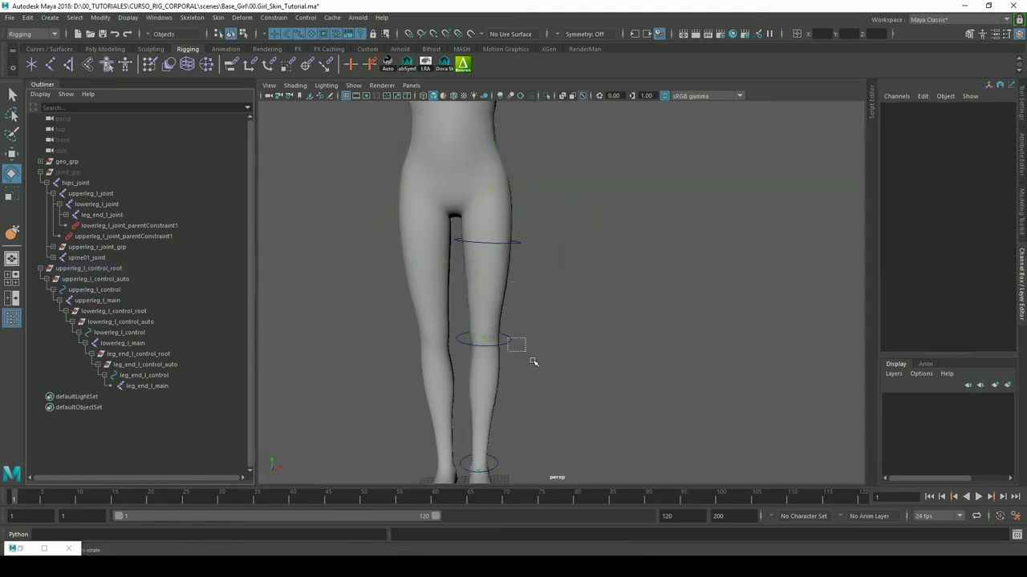
drag(507, 338, 531, 361)
drag(381, 252, 377, 391)
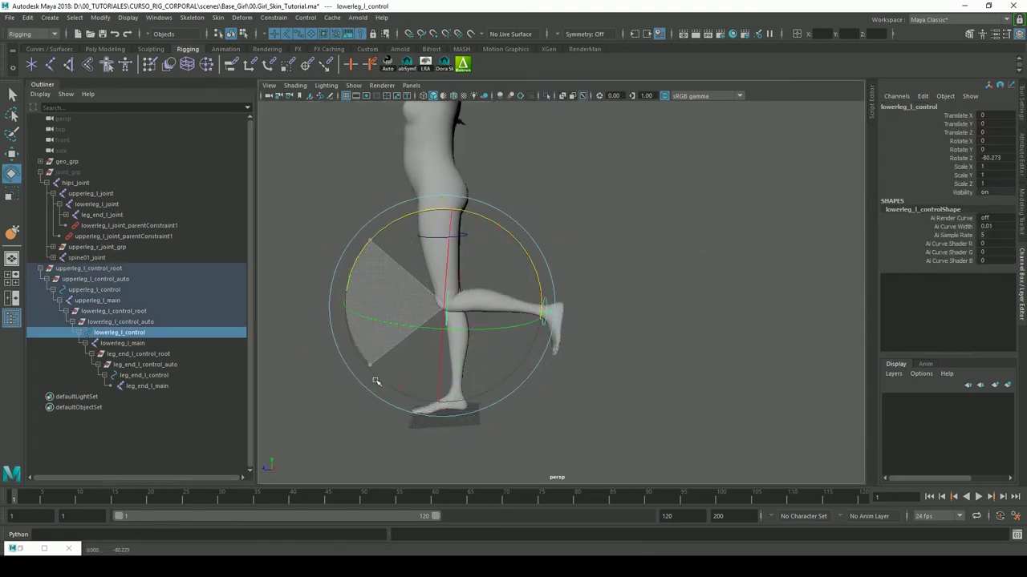
key(ctrl+z)
click(610, 378)
alt+drag(610, 378, 479, 448)
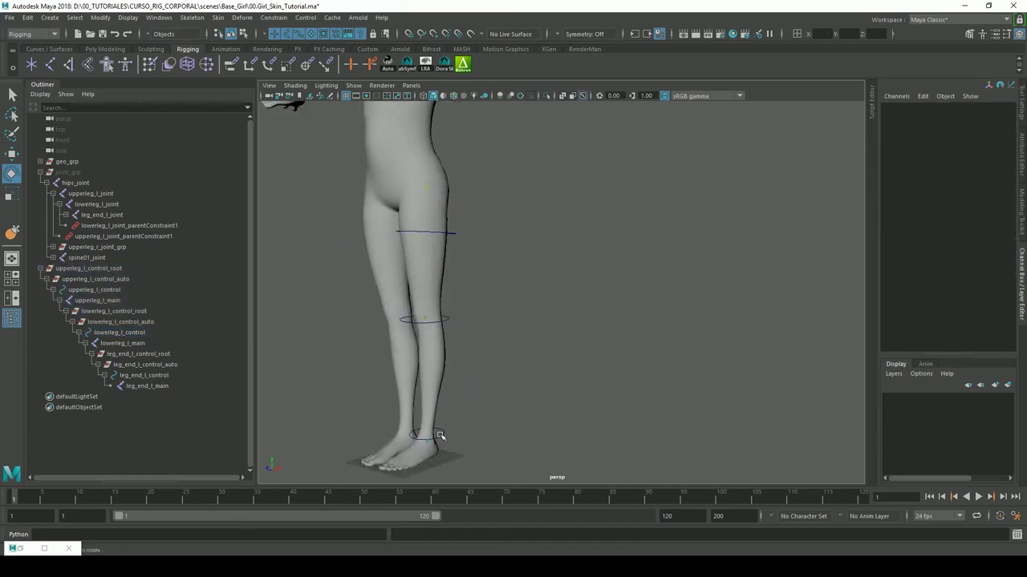
click(428, 436)
mouse_move(377, 393)
mouse_down()
mouse_move(724, 280)
mouse_move(636, 281)
mouse_up()
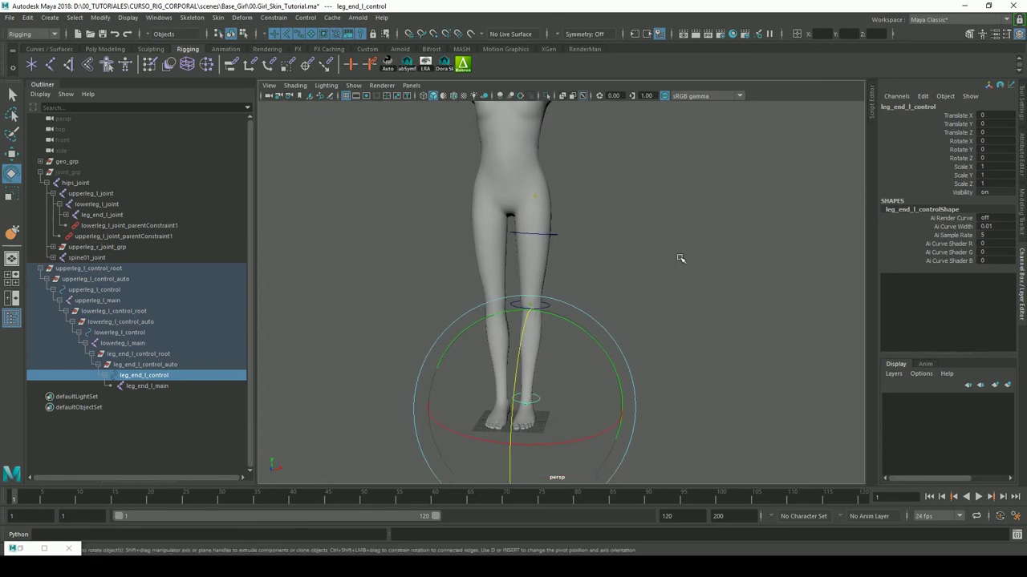
- Undo the foot rotation and select upperleg_l_joint
key(ctrl+z)
click(660, 275)
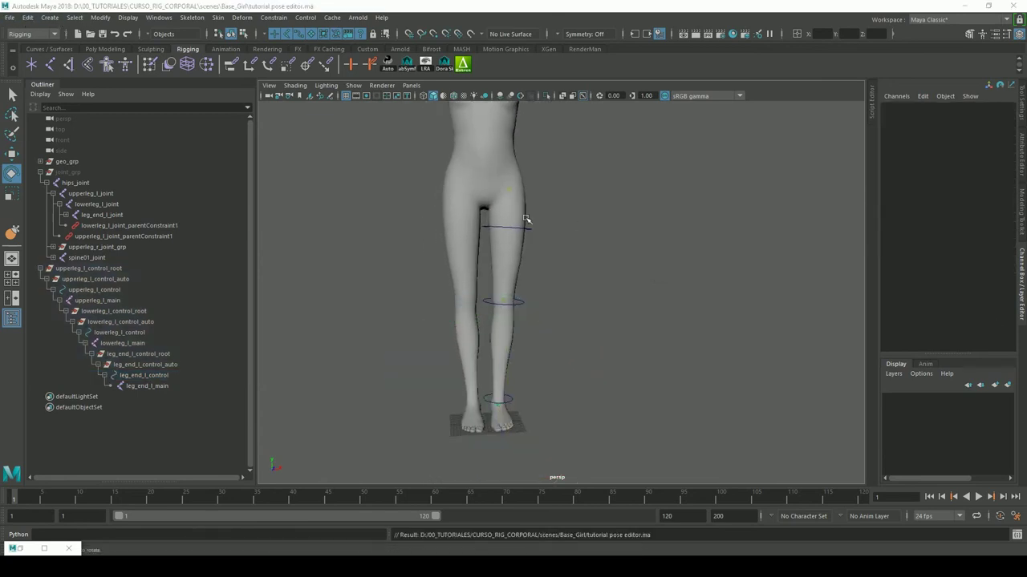
alt+middle_drag(580, 225, 616, 272)
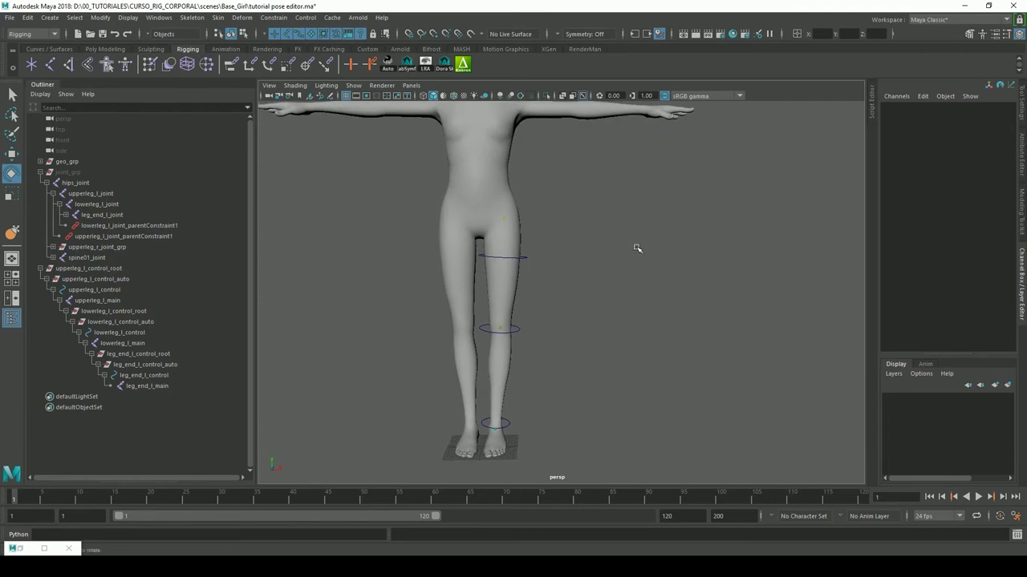
click(521, 250)
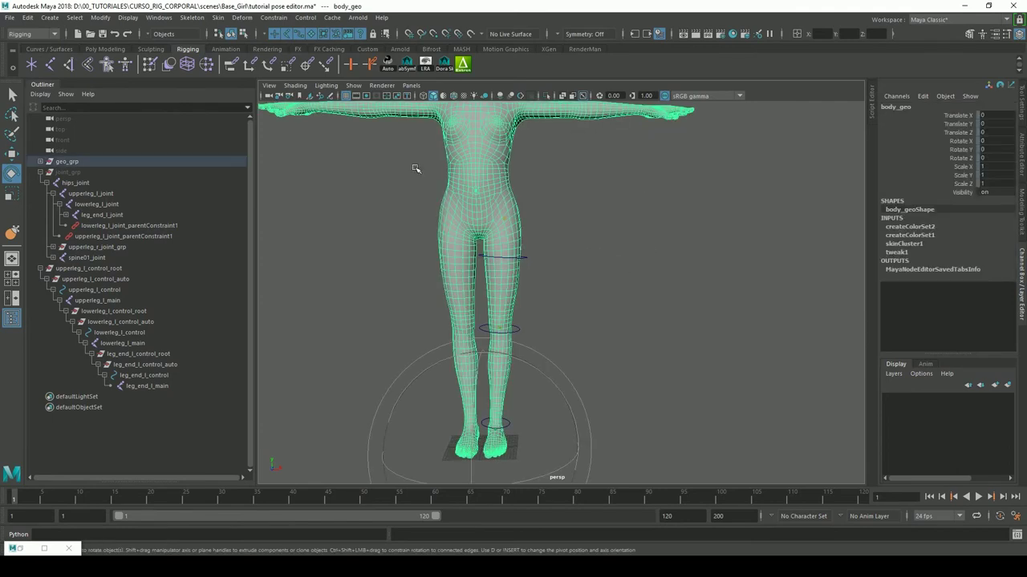
click(86, 196)
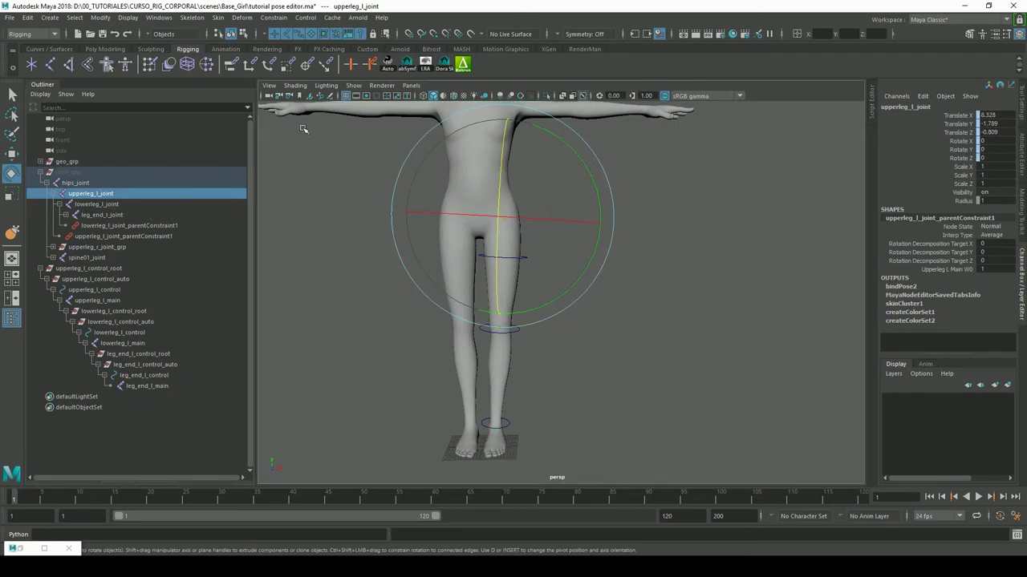
- Unhide the joints in joint_grp and reselect upperleg_l_joint
click(69, 172)
key(h)
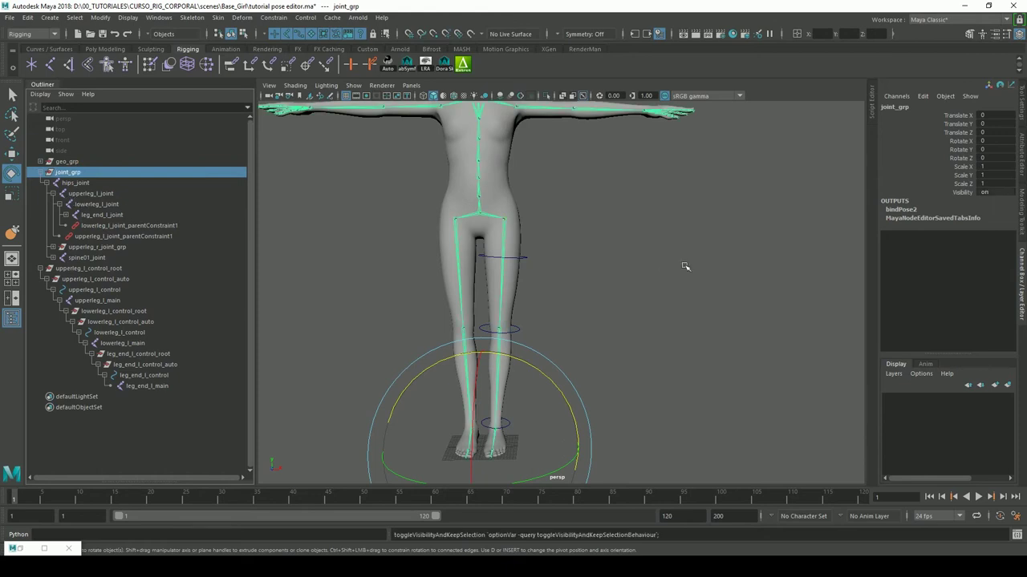
click(684, 266)
click(93, 195)
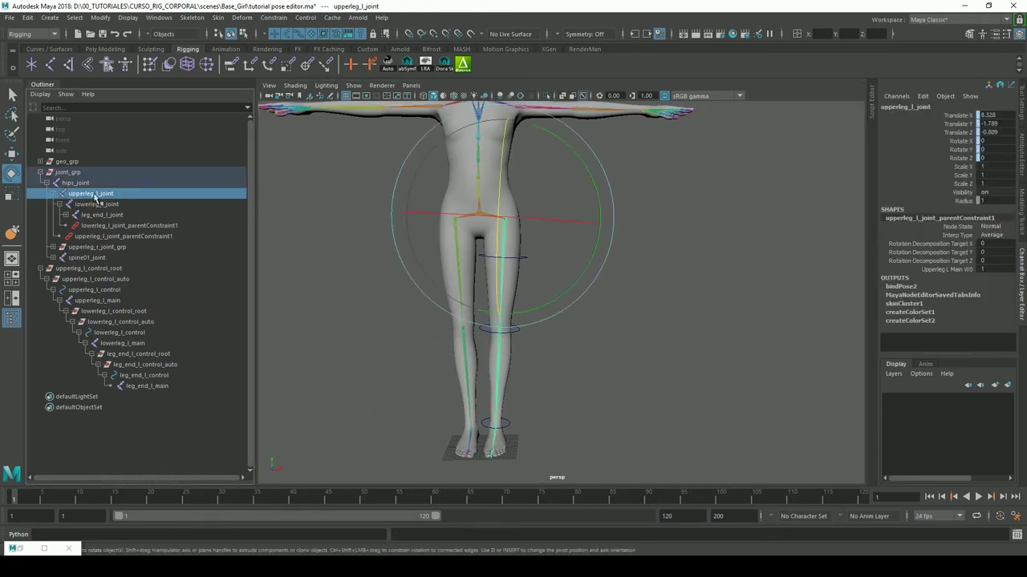
mouse_move(678, 215)
alt+right_down()
mouse_move(650, 268)
mouse_move(706, 232)
alt+right_up()
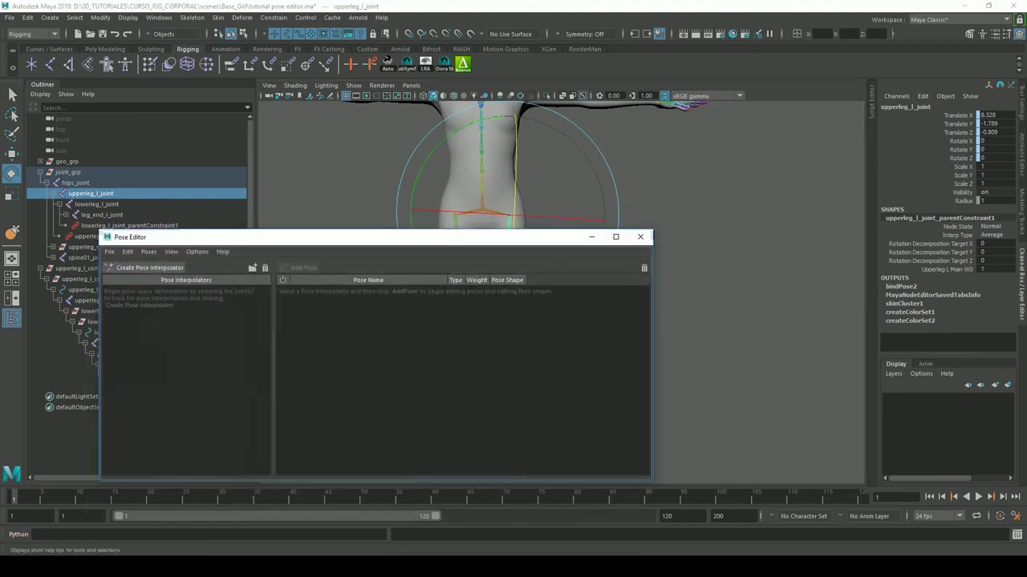
- Create upperleg_l_joint_poseInterpolator, answering No to adding neutral poses
click(145, 271)
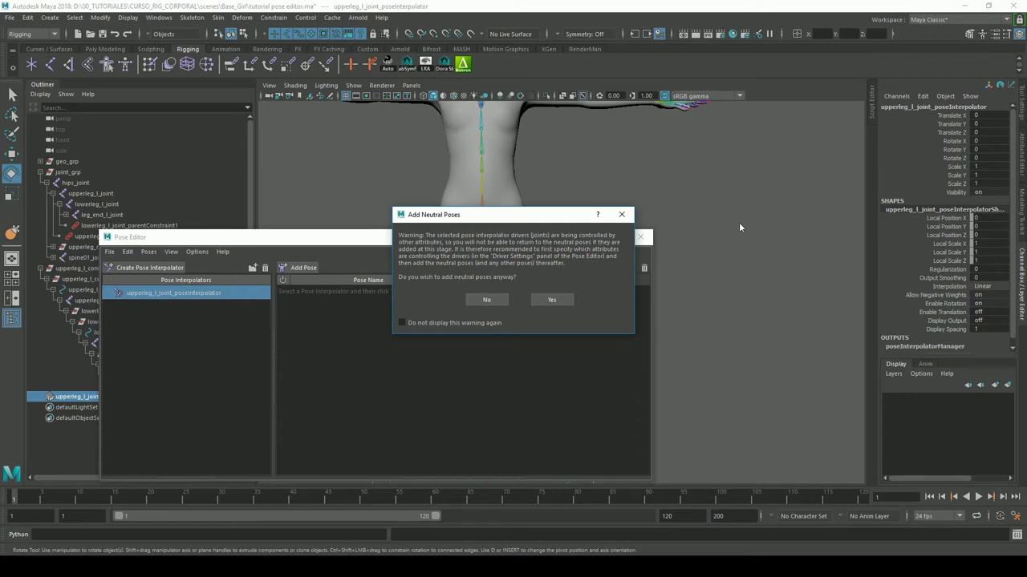
drag(520, 218, 501, 319)
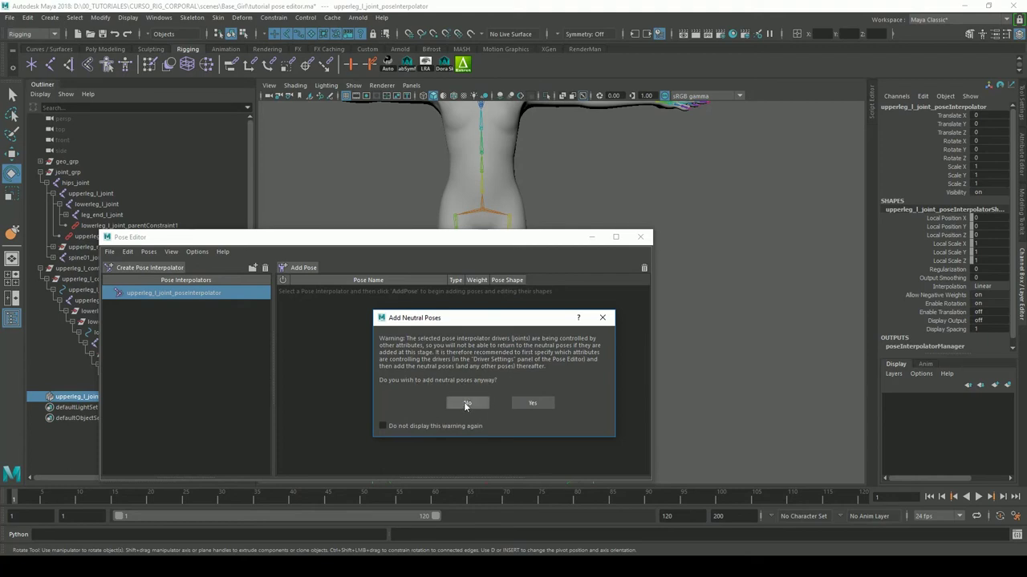
click(465, 403)
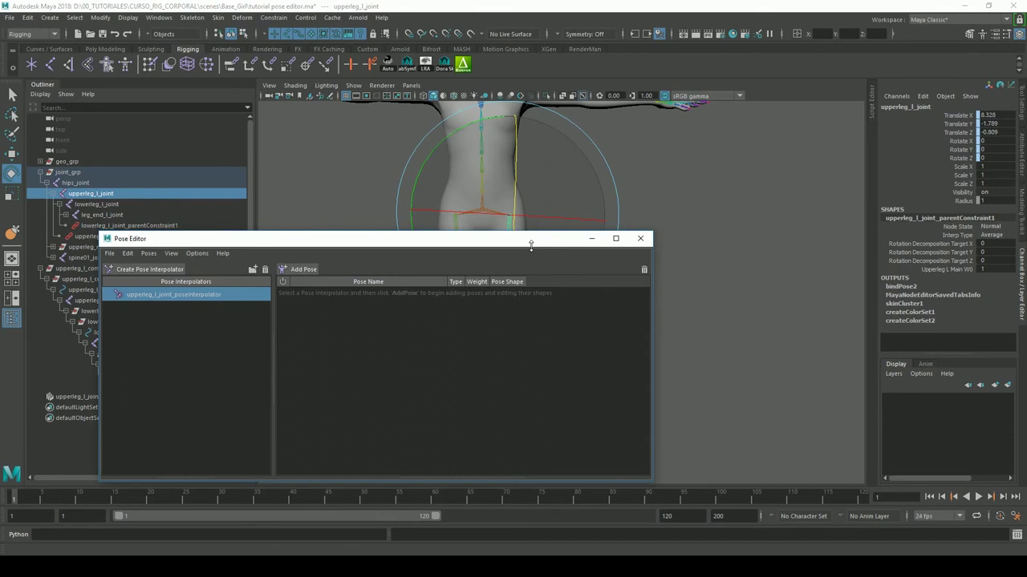
drag(530, 237, 529, 246)
drag(365, 247, 508, 334)
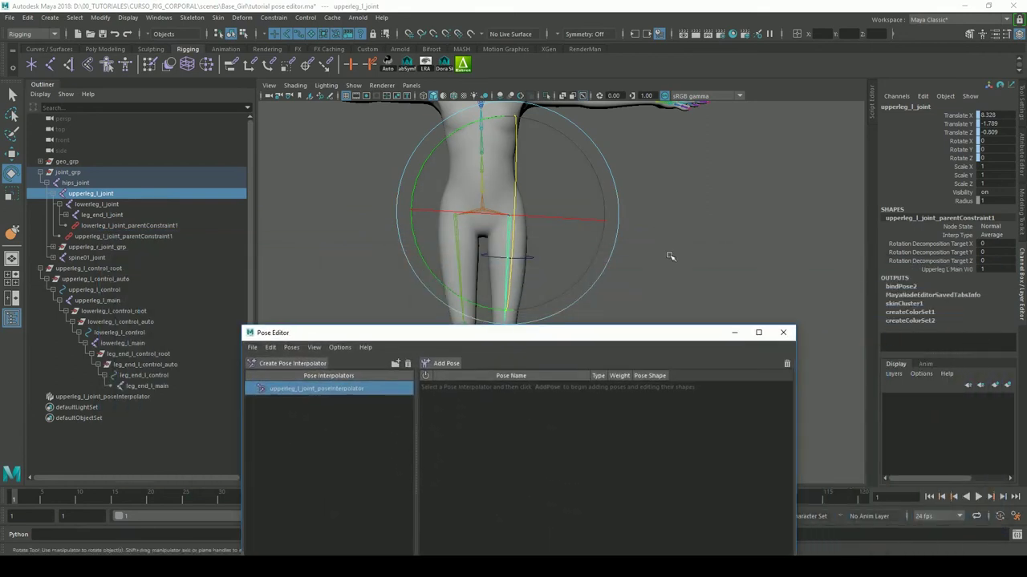
- With the body mesh selected, add pose shape upperleg_l_joint_0_0_0 and turn its editing off
alt+middle_drag(672, 258, 687, 232)
click(696, 265)
click(525, 243)
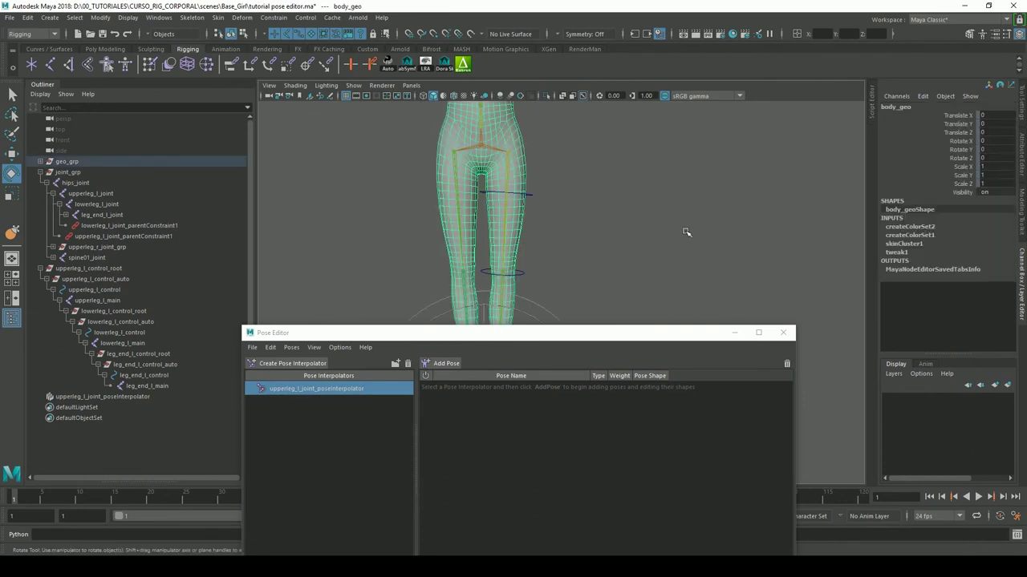
click(443, 364)
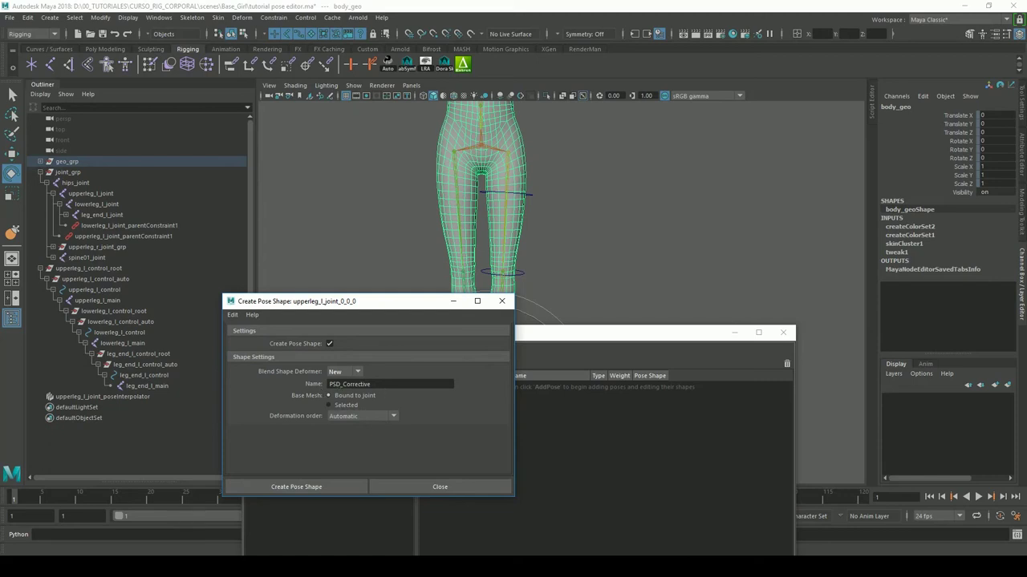
click(294, 490)
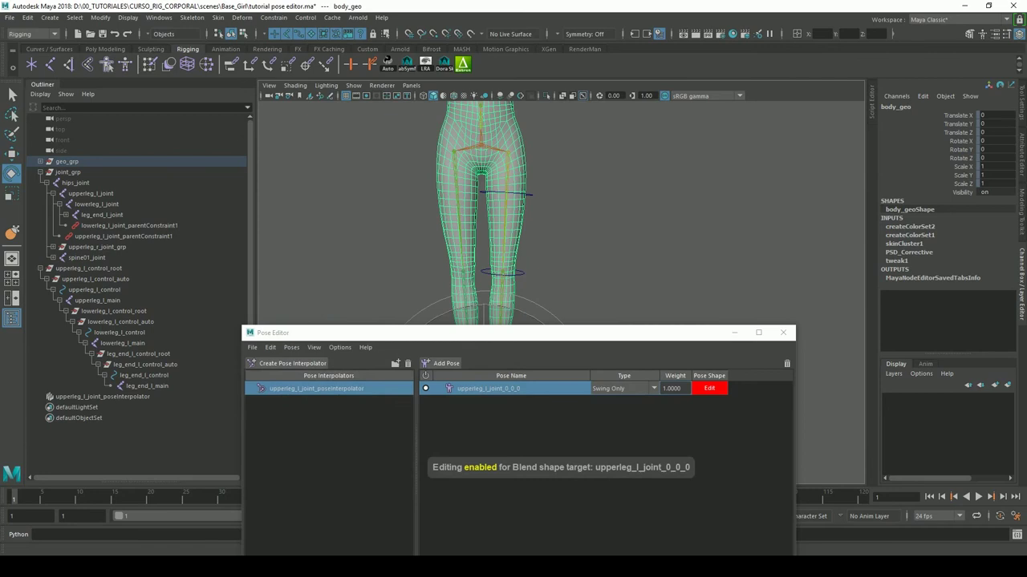
click(712, 393)
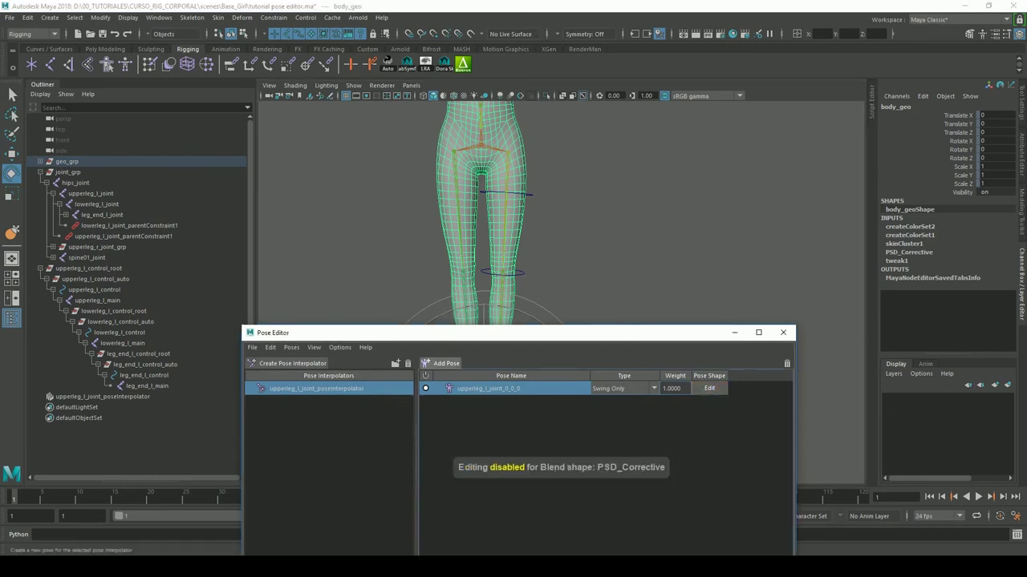
drag(550, 338, 566, 300)
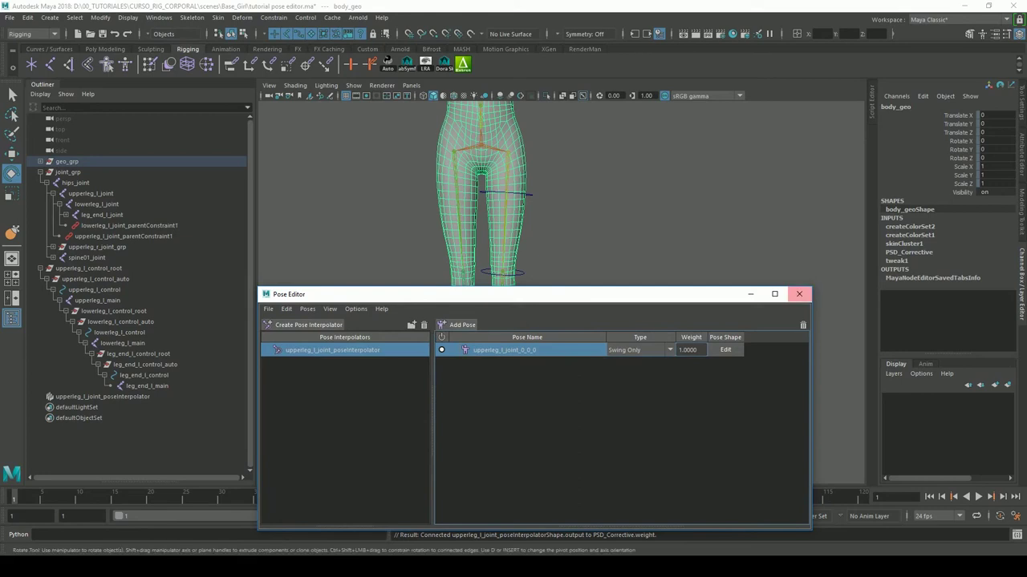
- Switch the Pose Editor to View > Advanced and bring up the Driver Controllers list
click(287, 311)
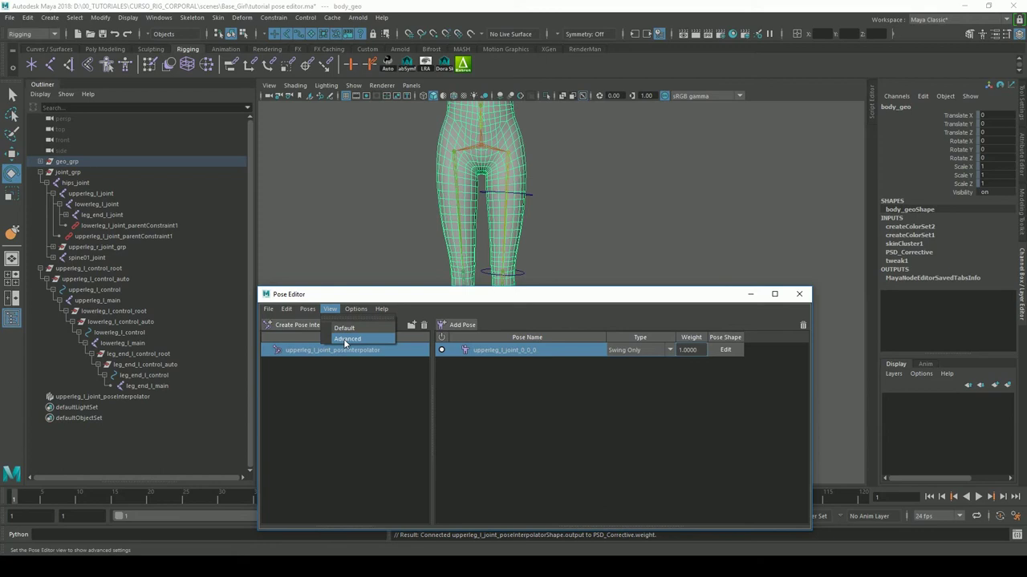
click(347, 341)
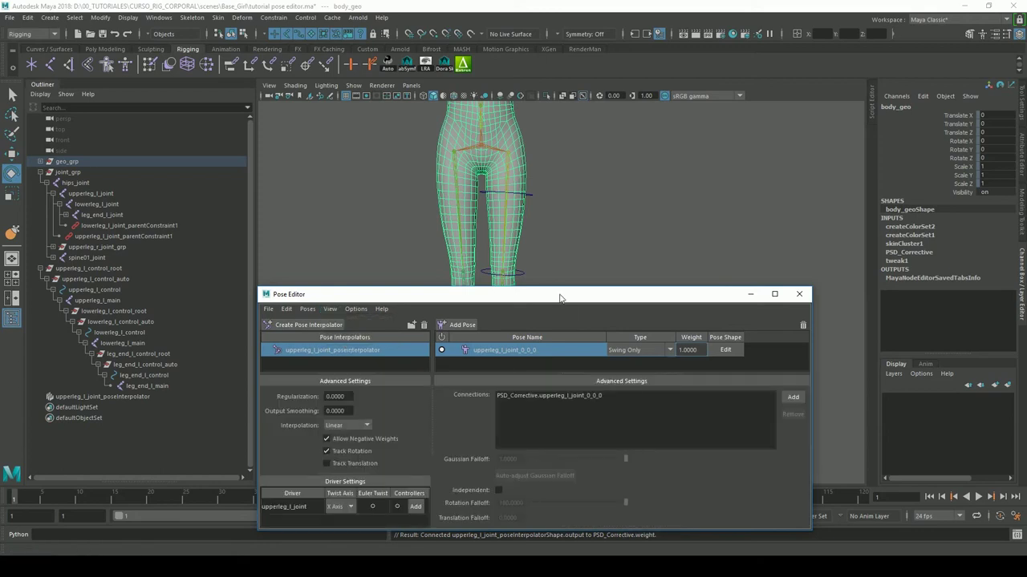
drag(560, 297, 576, 192)
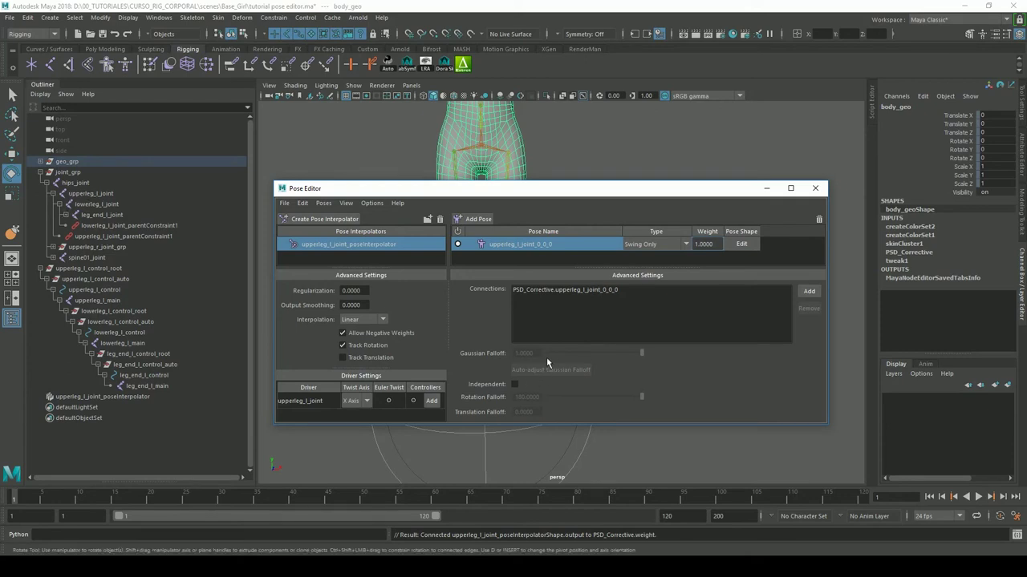
click(432, 401)
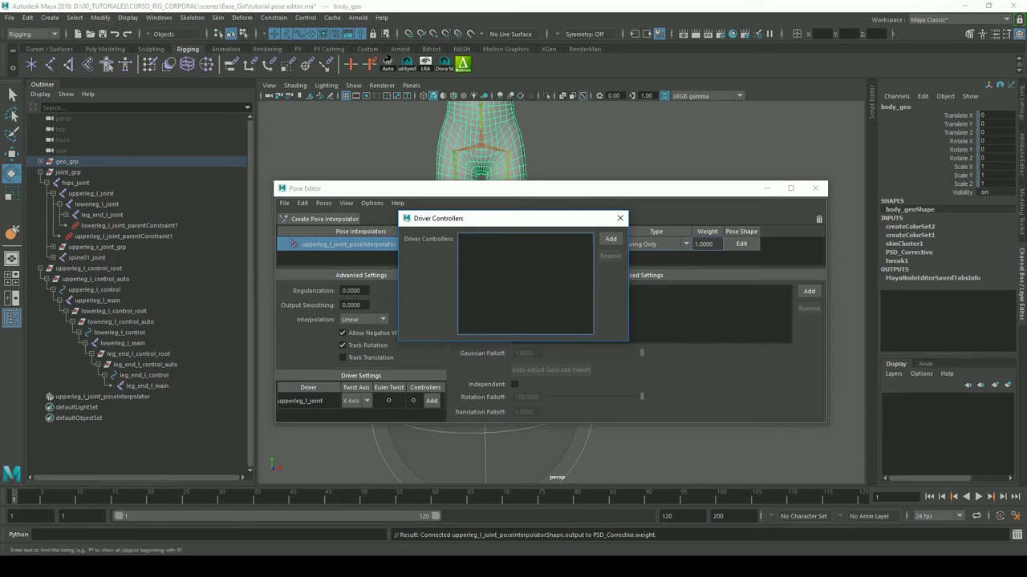
- Show attributes in the Outliner and expand upperleg_l_control's Rotate channels
click(40, 94)
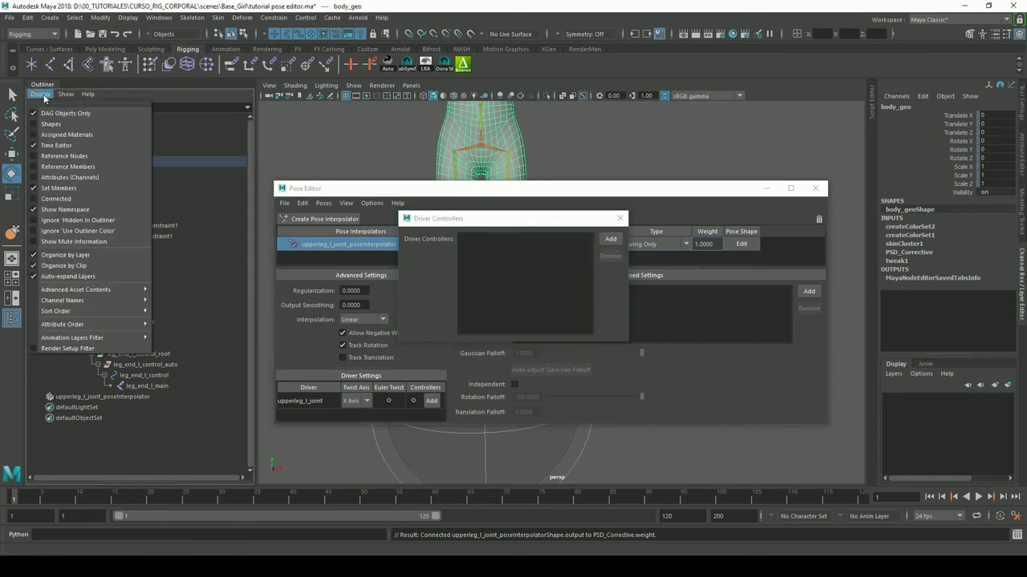
click(48, 178)
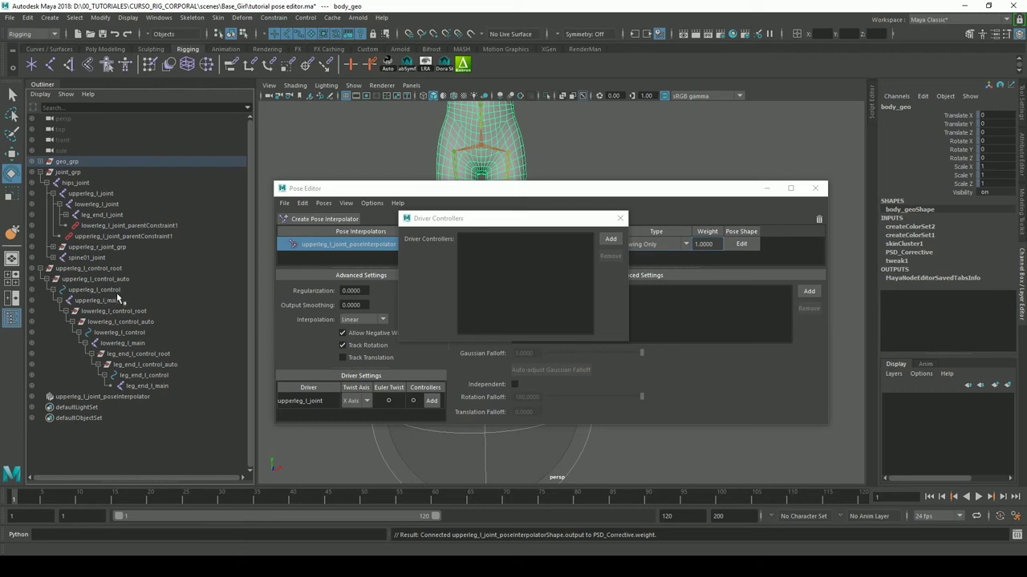
click(43, 304)
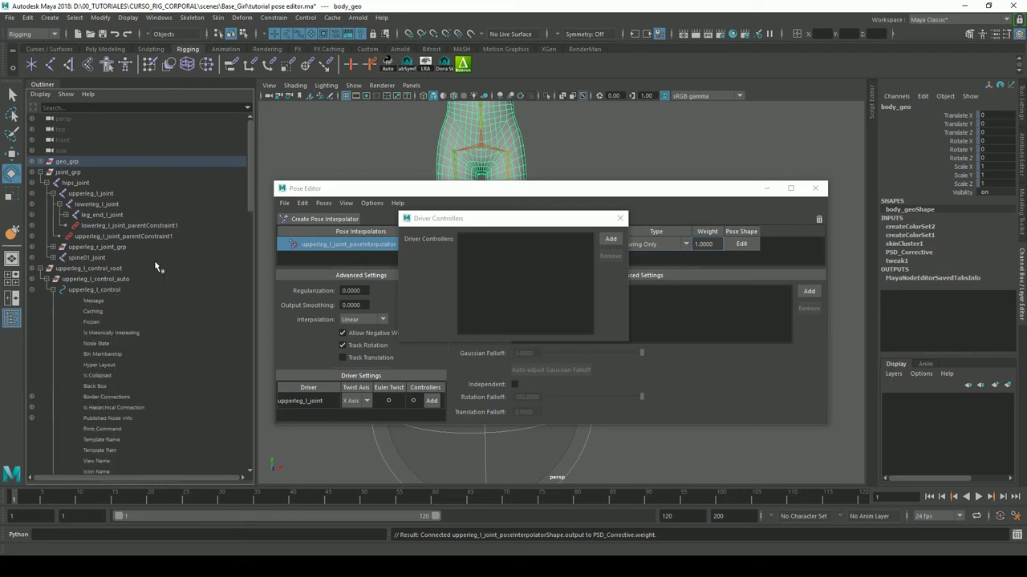
mouse_move(250, 175)
mouse_down()
mouse_move(259, 250)
mouse_move(249, 317)
mouse_up()
click(31, 397)
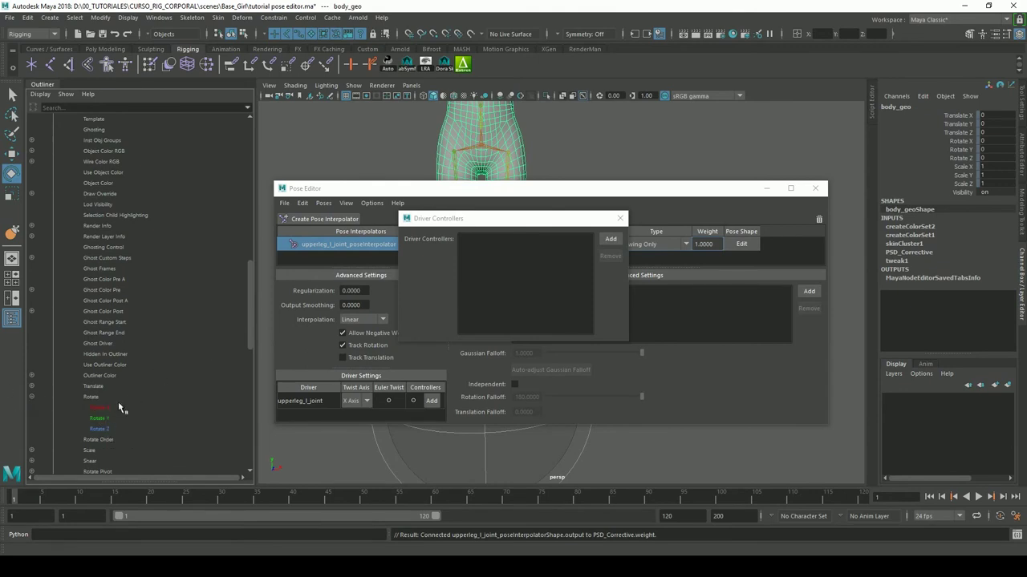
- Add upperleg_l_control rotateX, rotateY and rotateZ to the Driver Controllers list
drag(97, 412, 470, 304)
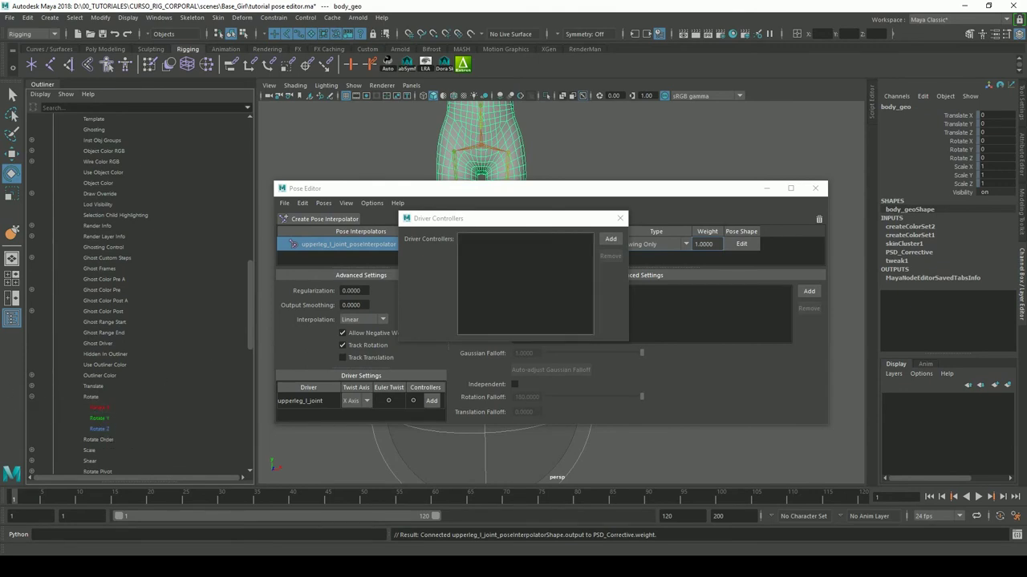
click(101, 418)
drag(132, 418, 489, 273)
click(99, 428)
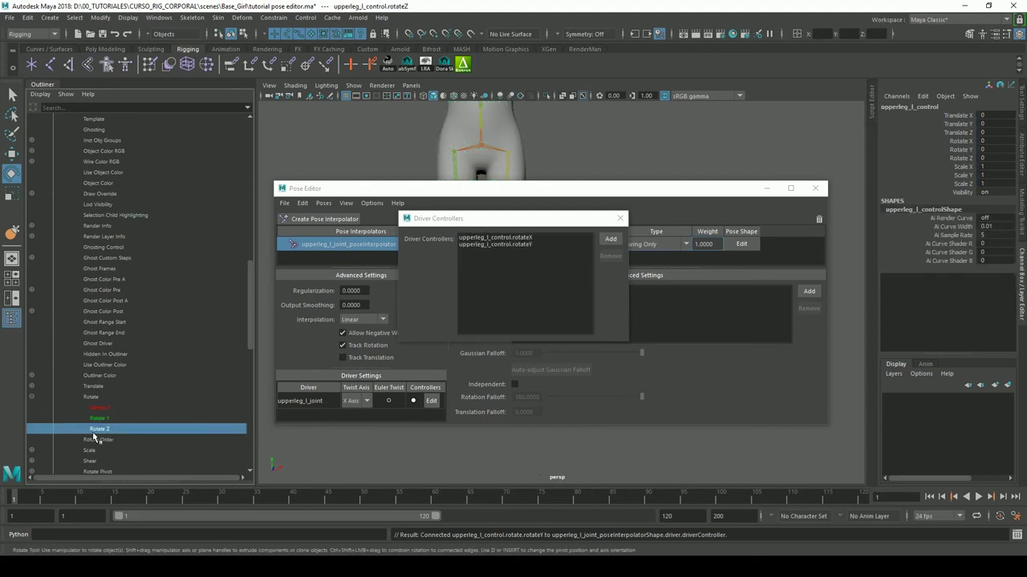
drag(93, 431, 431, 303)
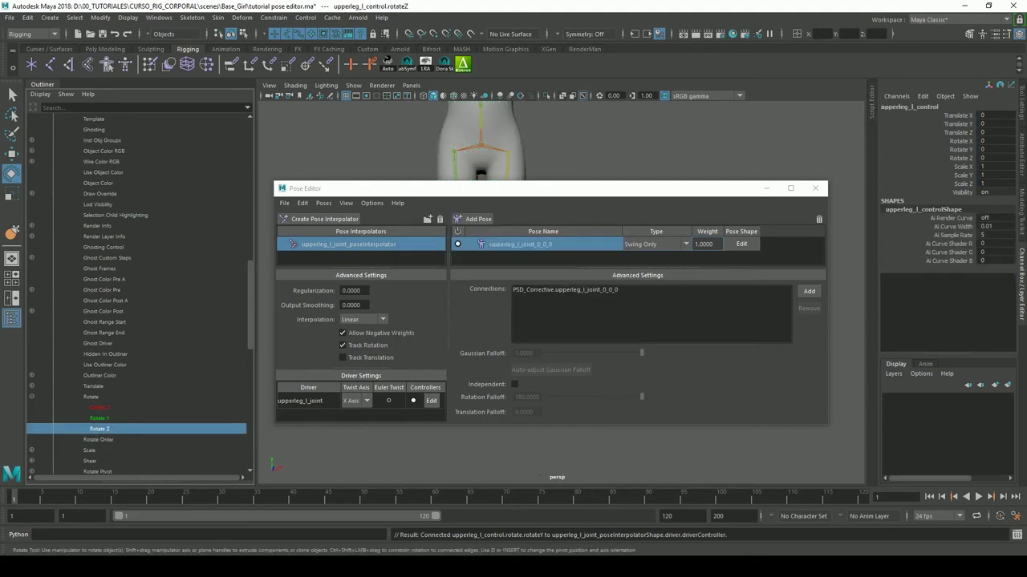
click(432, 401)
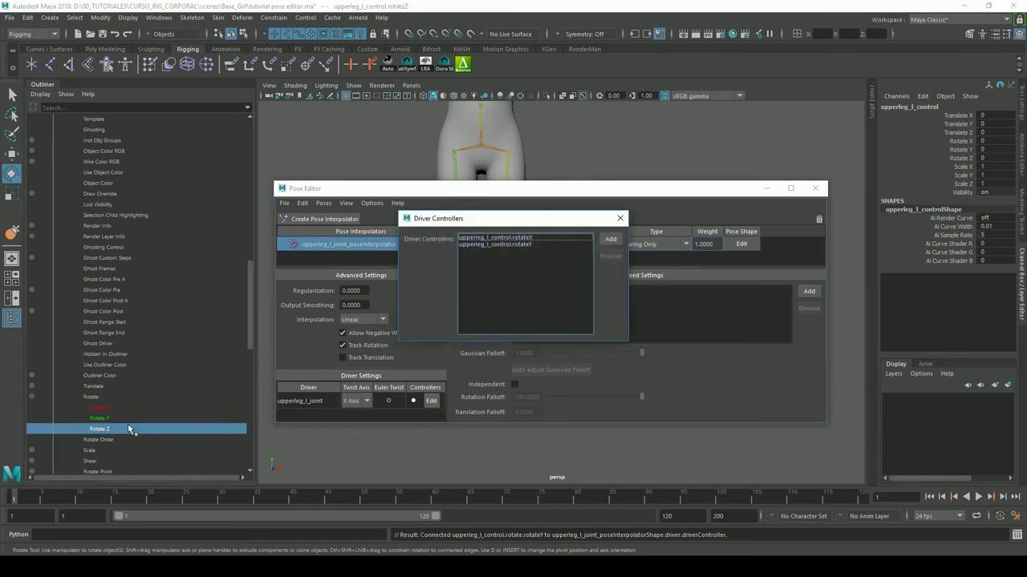
drag(112, 433, 440, 350)
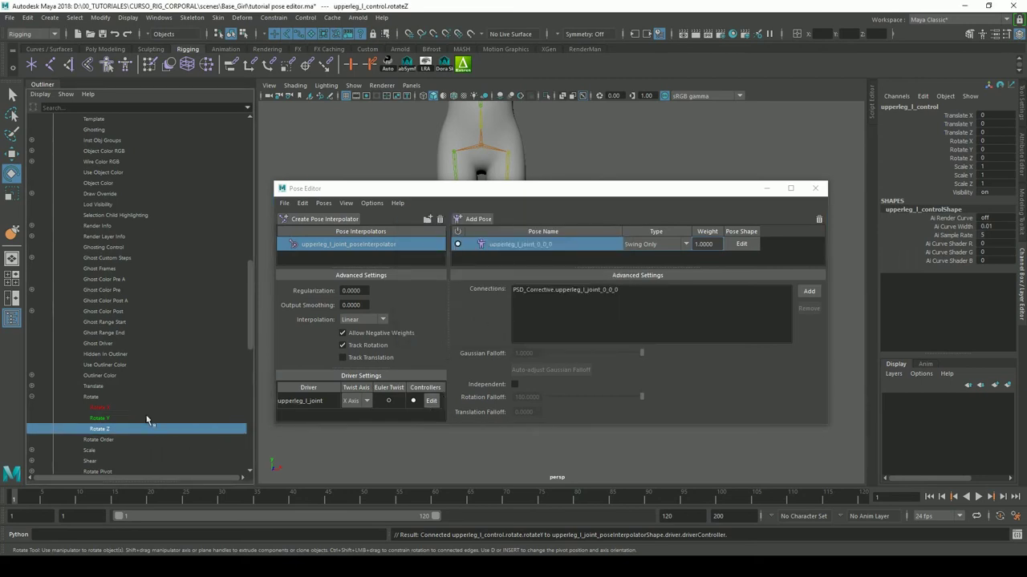
mouse_move(513, 188)
mouse_down()
mouse_move(620, 351)
mouse_move(628, 297)
mouse_up()
drag(513, 218, 385, 136)
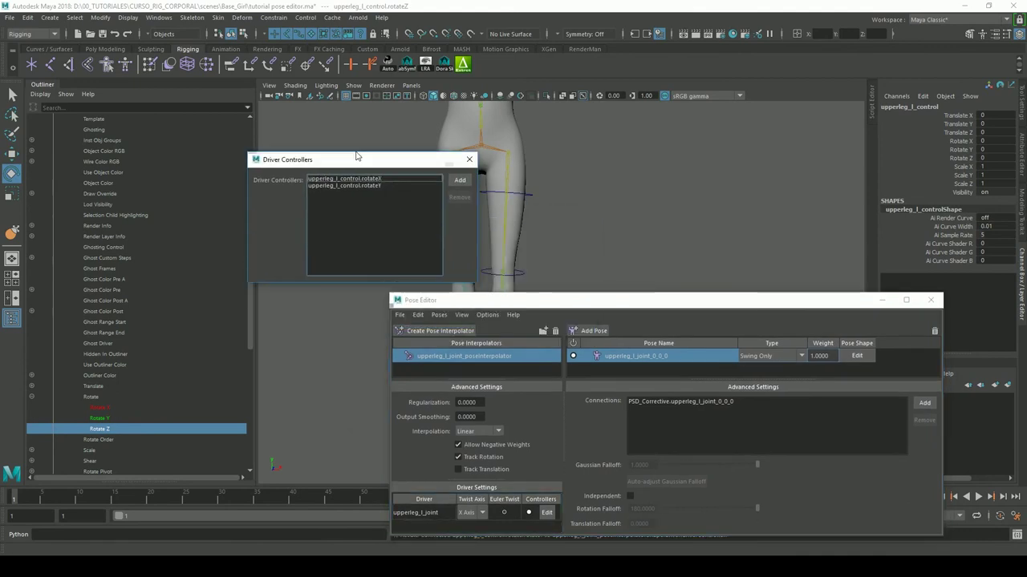
drag(100, 433, 355, 222)
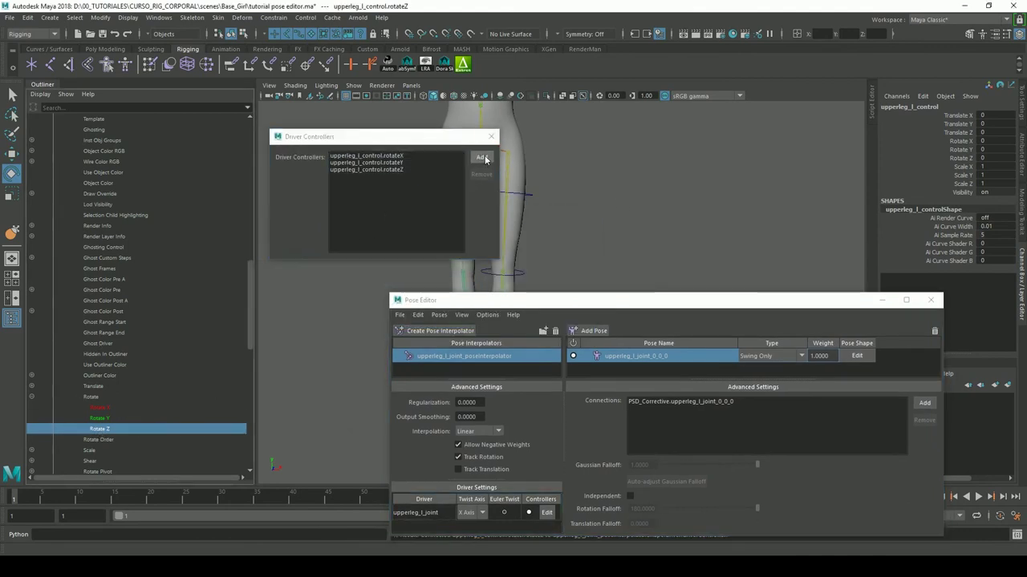
click(490, 136)
- Select upperleg_l_control and confirm the three rotate channels are listed as drivers
drag(660, 305, 527, 181)
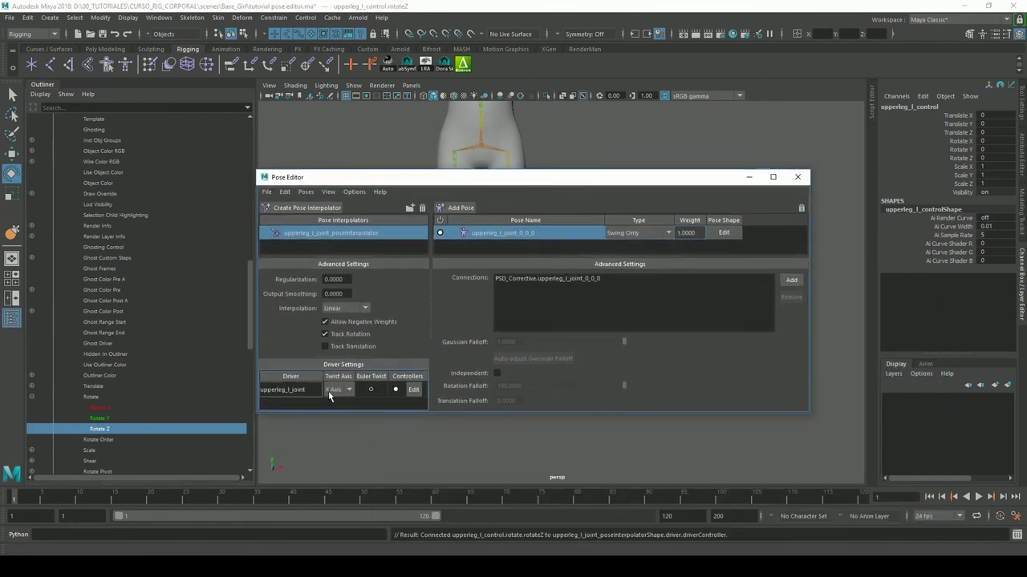
drag(493, 178, 475, 330)
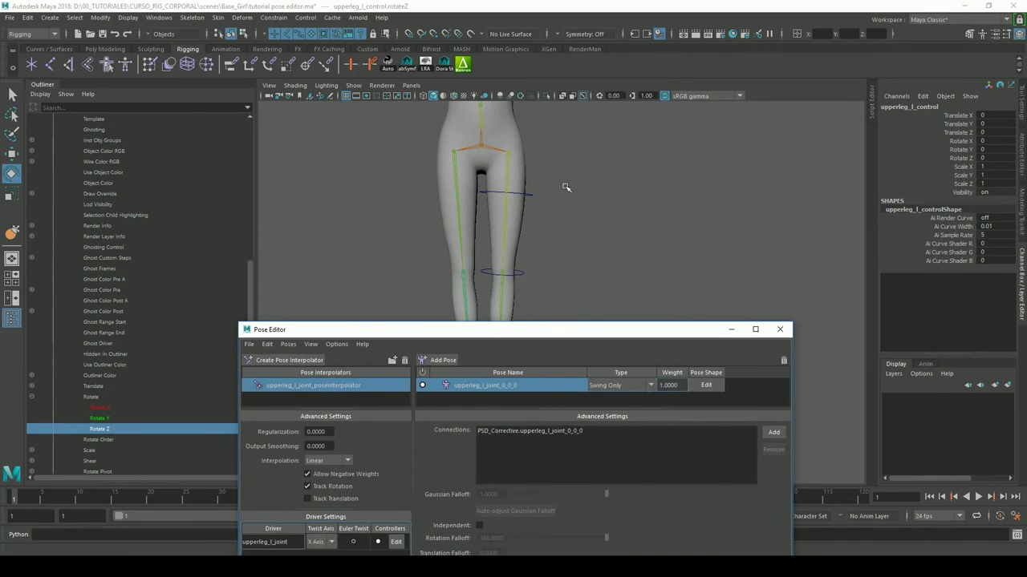
click(543, 211)
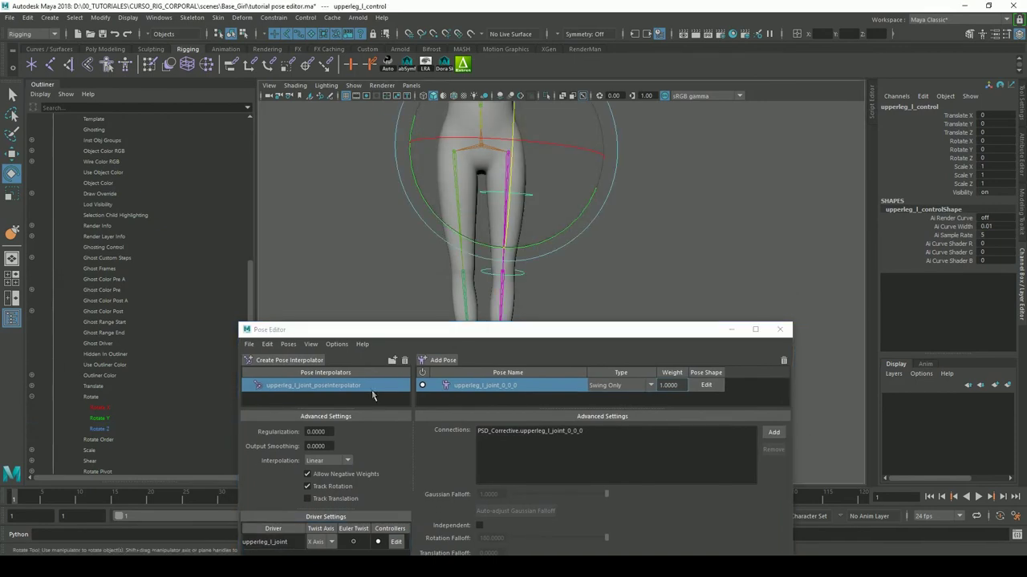
drag(415, 330, 442, 232)
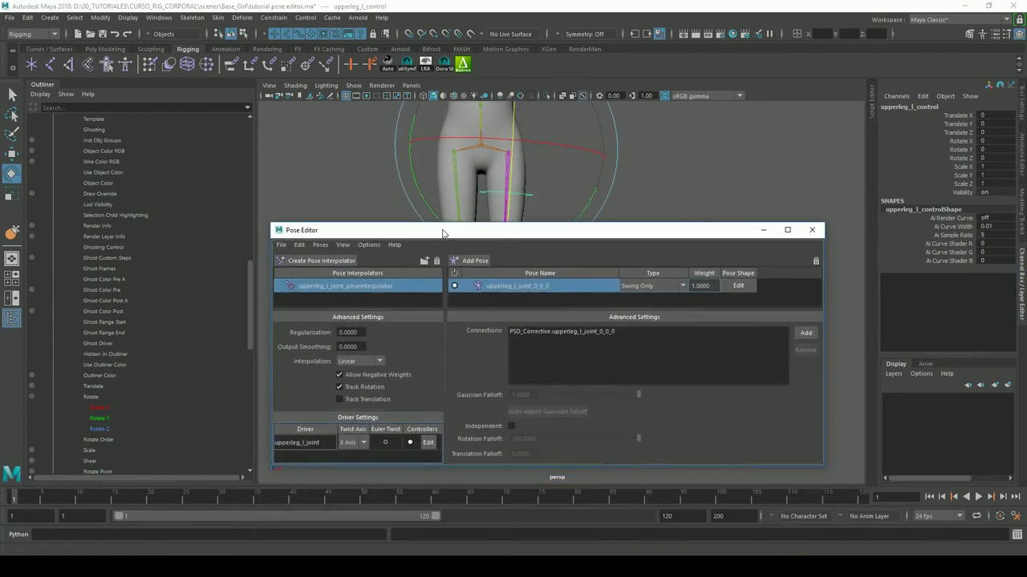
click(428, 443)
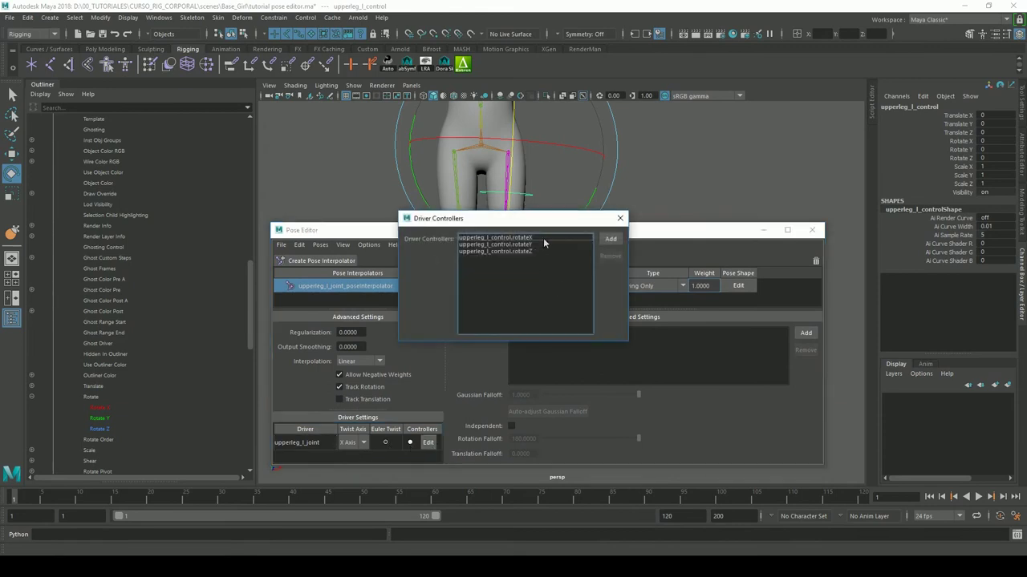
click(620, 218)
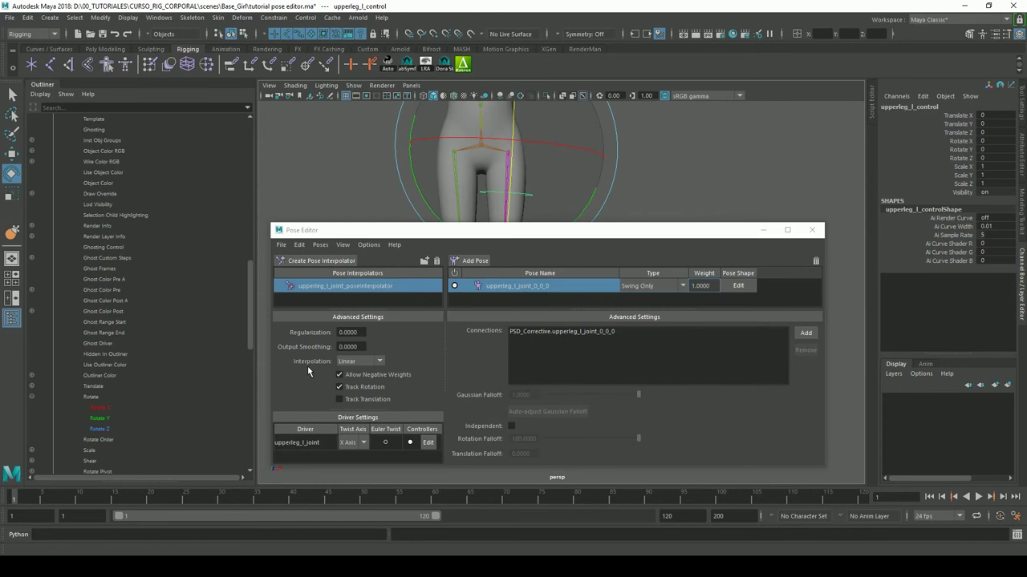
- Save tutorial pose editor.ma and show the Pose Editor's Poses menu commands
click(378, 362)
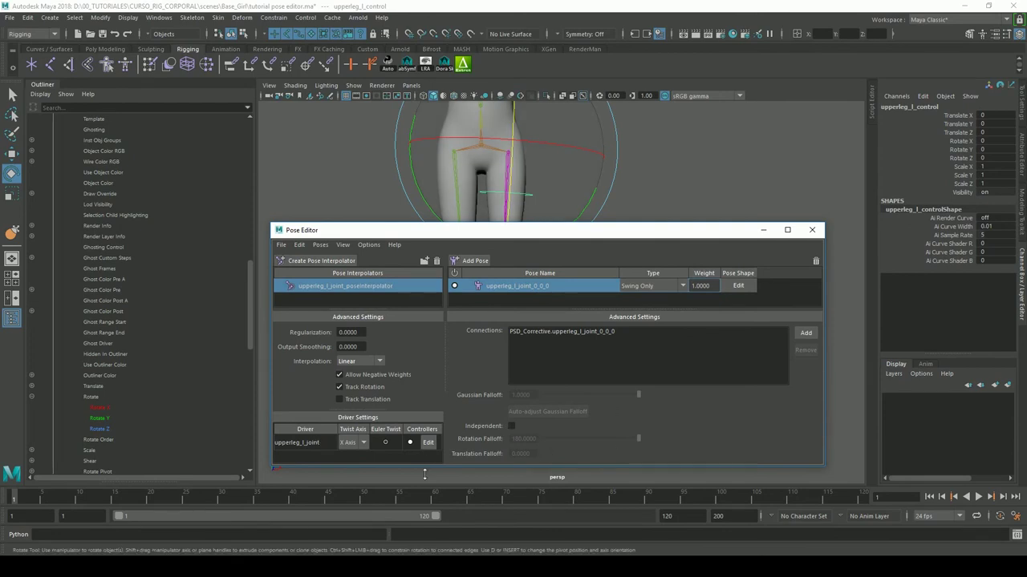
key(q)
click(102, 34)
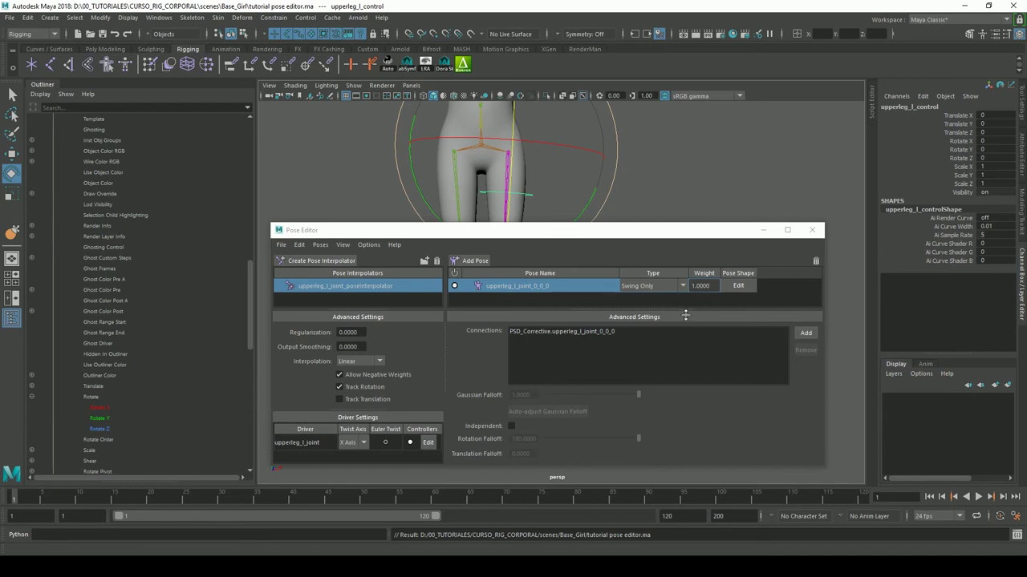
click(319, 246)
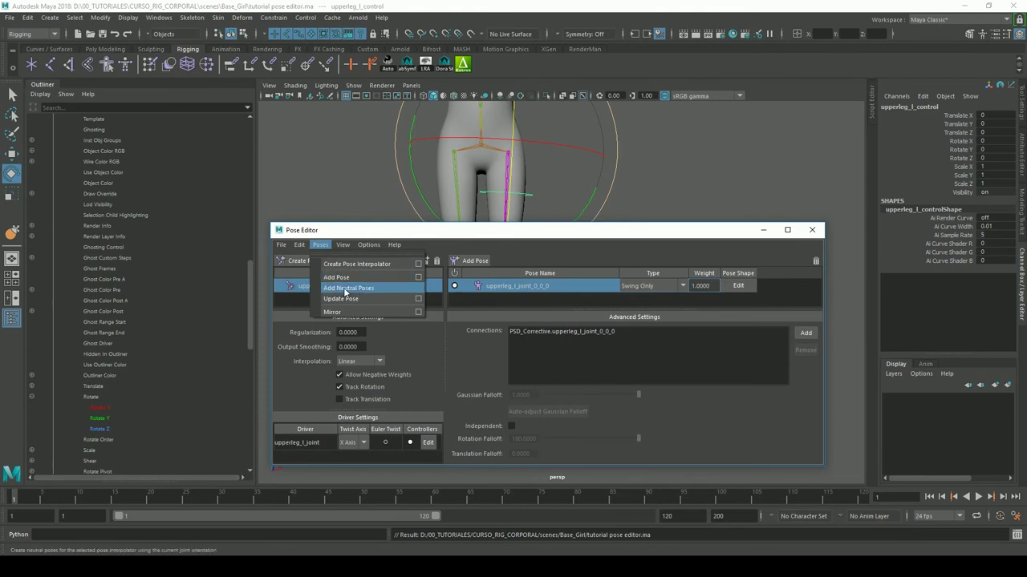
- Add neutral poses, test-rotate the thigh control, then return the leg to neutral
click(345, 290)
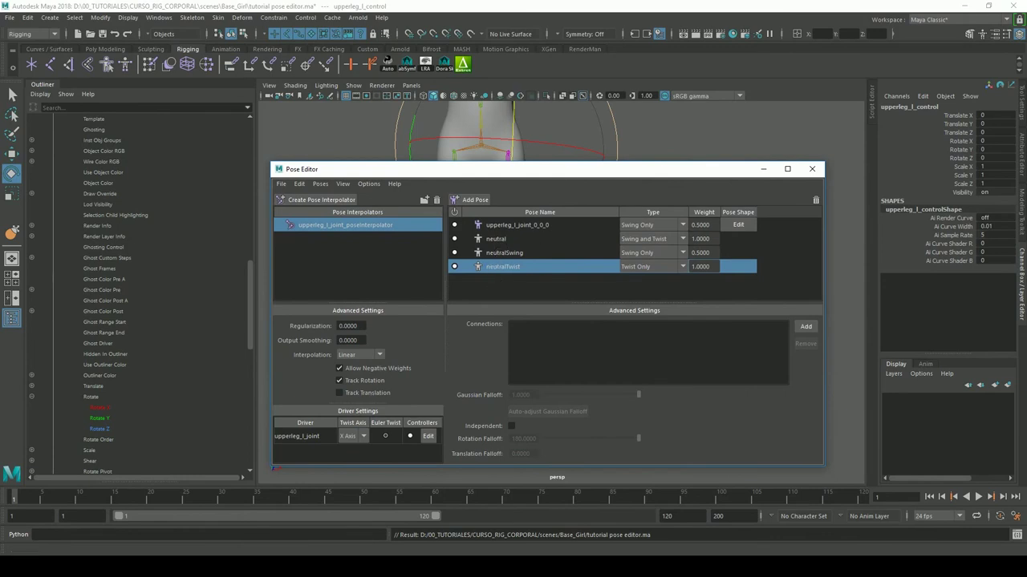
drag(568, 172, 465, 341)
click(537, 205)
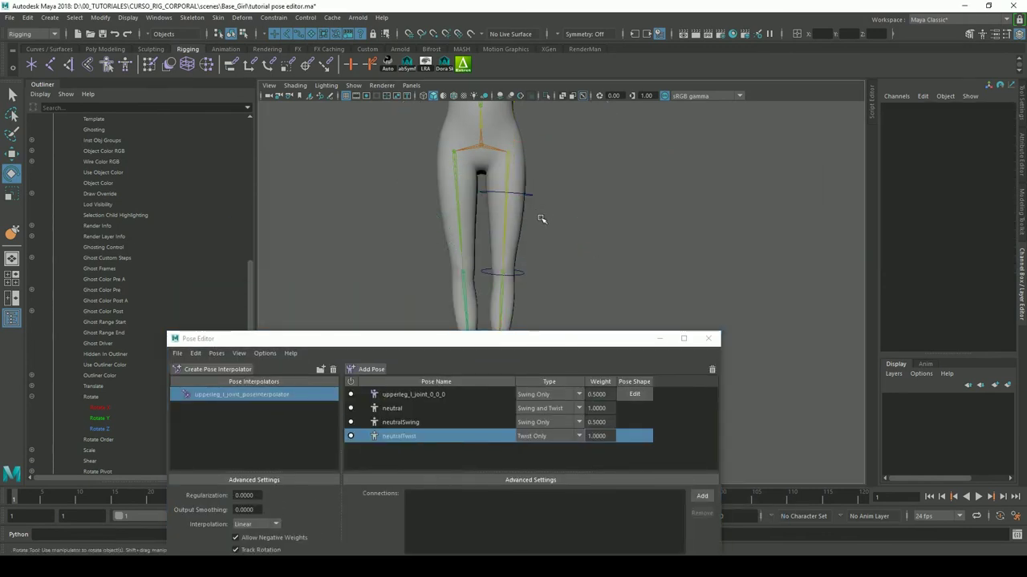
click(519, 193)
drag(431, 201, 548, 219)
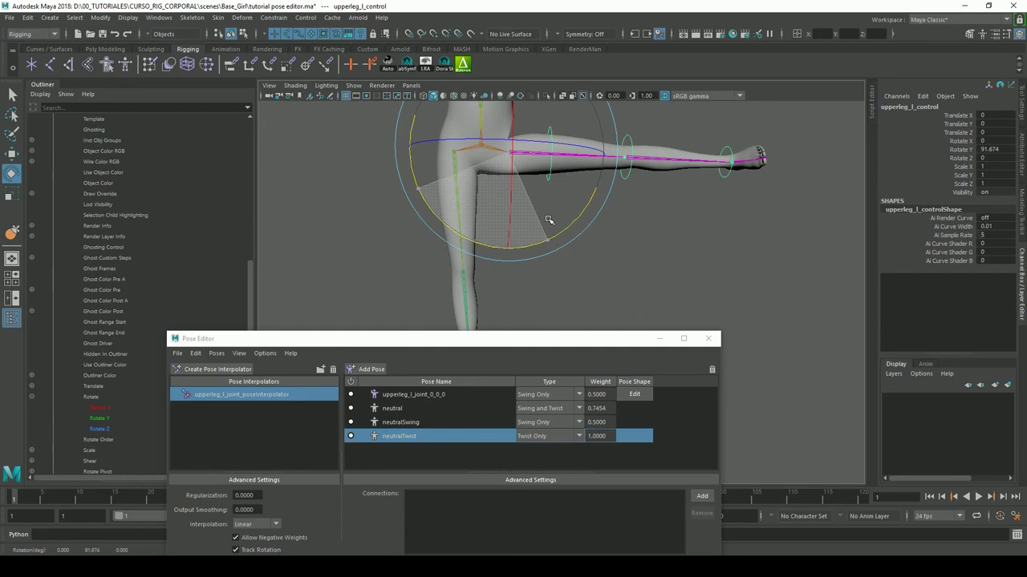
click(691, 291)
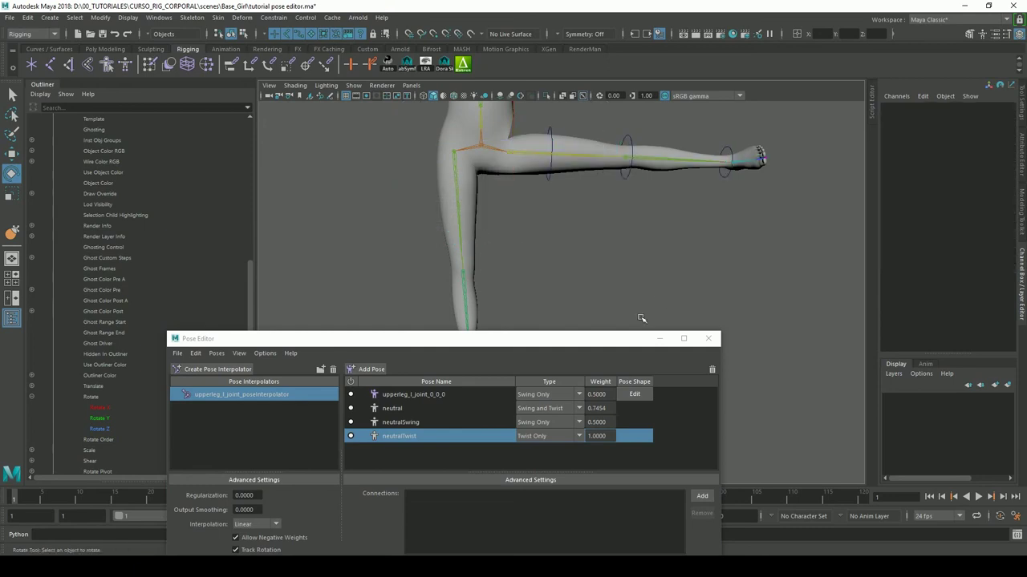
click(386, 408)
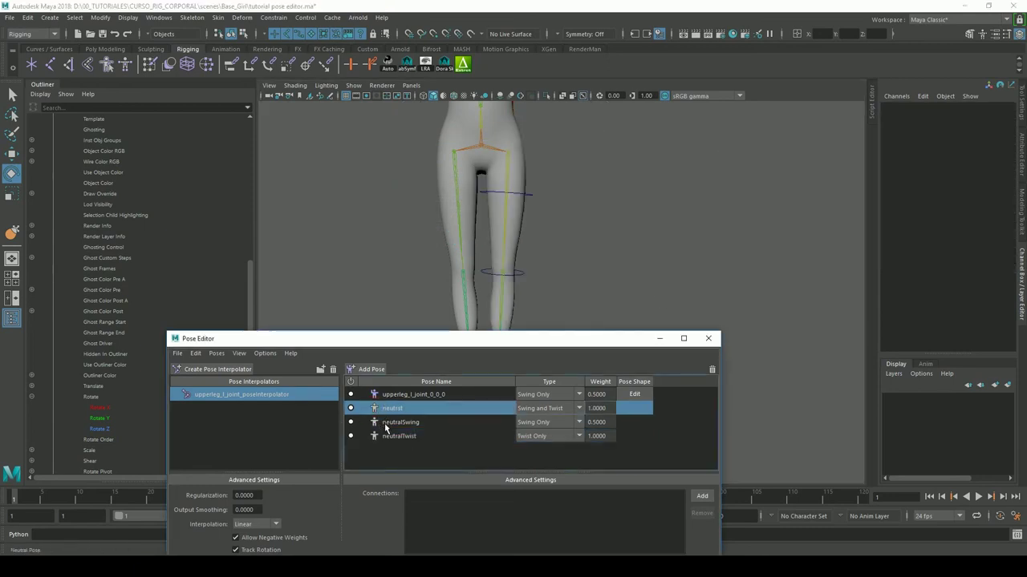
- Delete the upperleg_l_joint_0_0_0 pose from the thigh interpolator
mouse_move(521, 241)
alt+mouse_down()
mouse_move(548, 240)
mouse_move(510, 221)
alt+mouse_up()
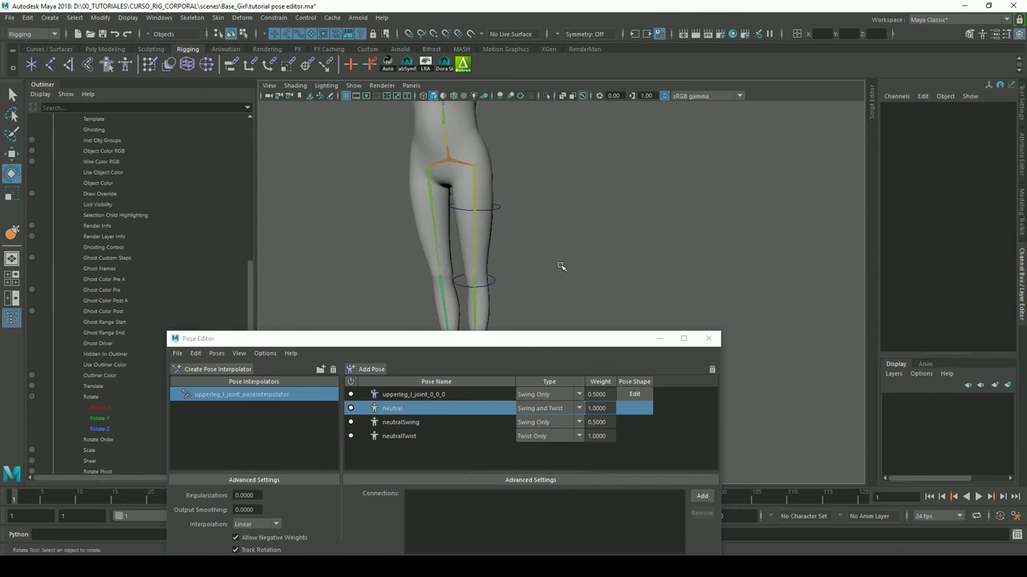
alt+drag(562, 267, 619, 257)
alt+drag(561, 232, 583, 208)
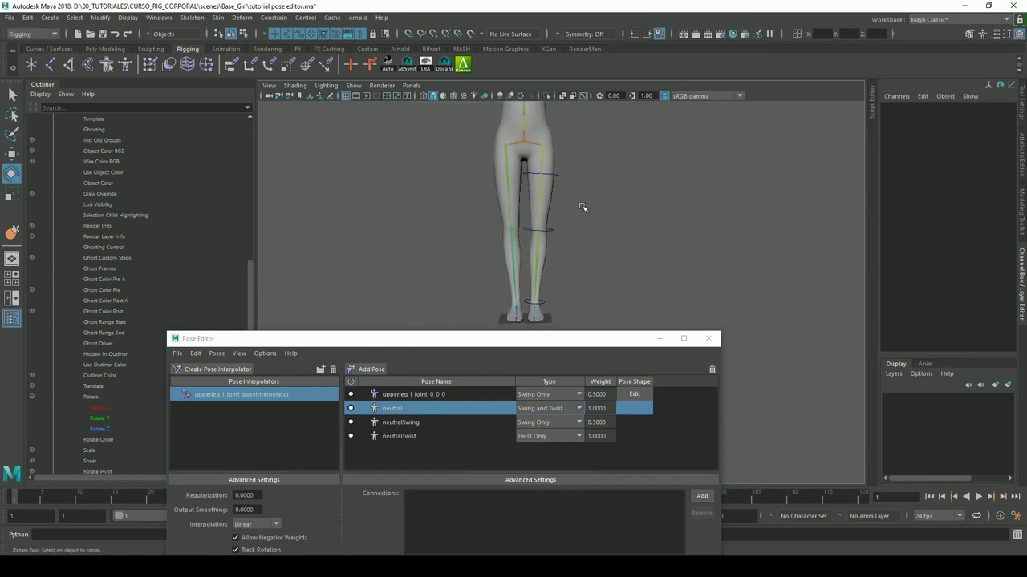
alt+right_drag(583, 208, 522, 221)
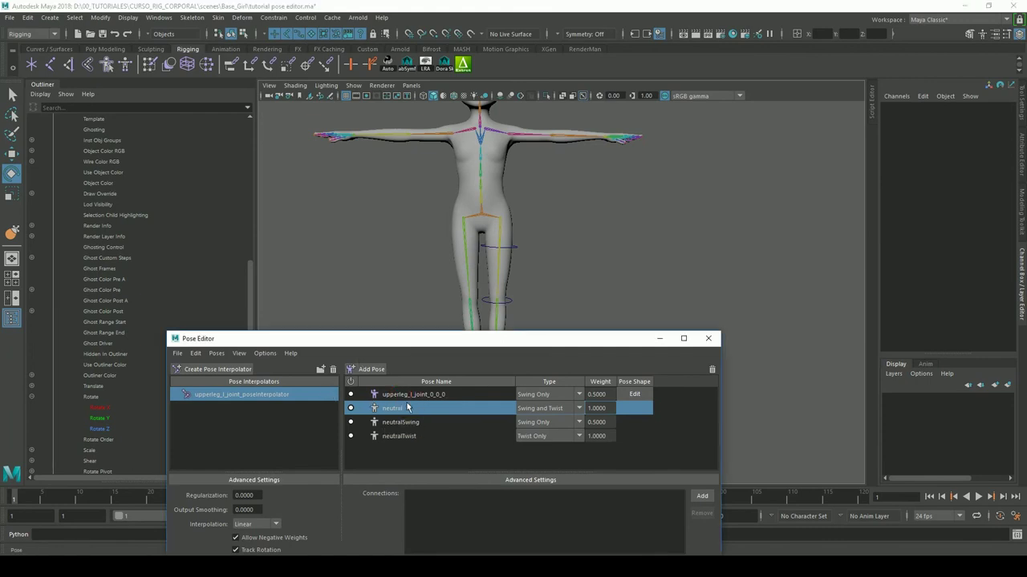
key(Up)
click(711, 369)
click(491, 285)
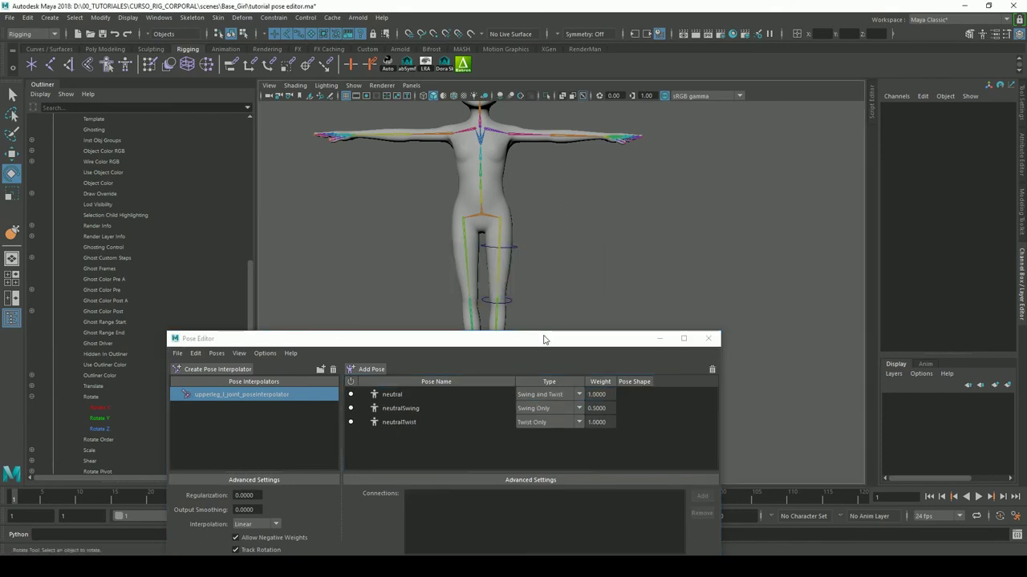
- Raise the left leg to horizontal and add pose upperleg_l_joint_0_92_0 with a PSD_Corrective shape
mouse_move(516, 243)
mouse_down()
mouse_move(522, 271)
mouse_move(542, 276)
mouse_up()
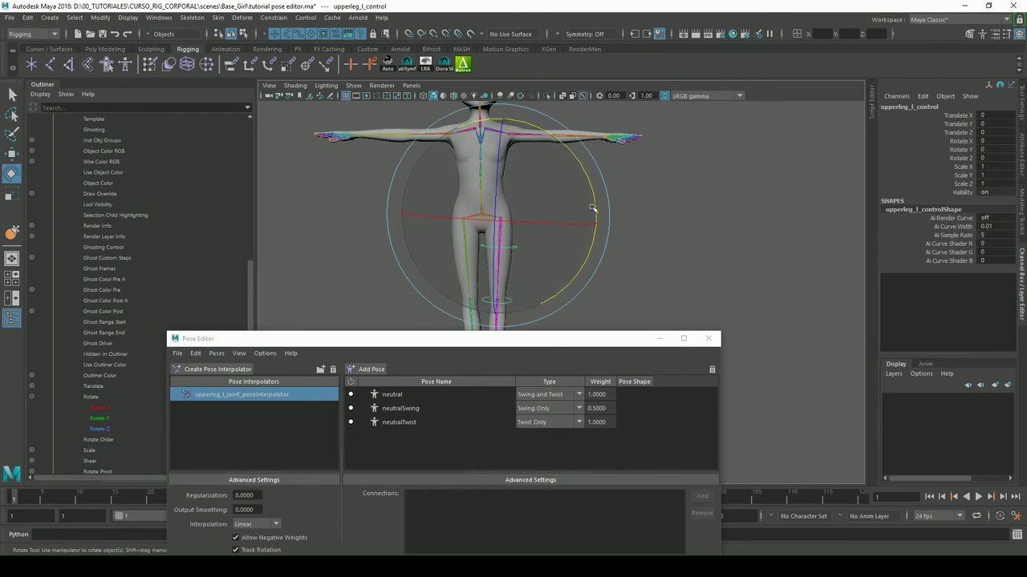
mouse_move(594, 207)
mouse_down()
mouse_move(491, 153)
mouse_move(483, 162)
mouse_up()
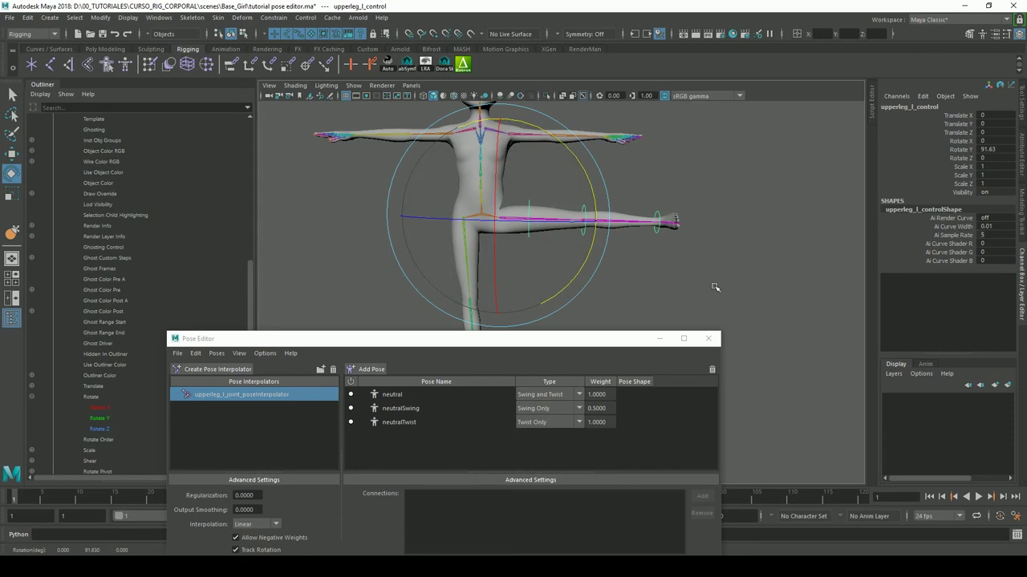
click(560, 234)
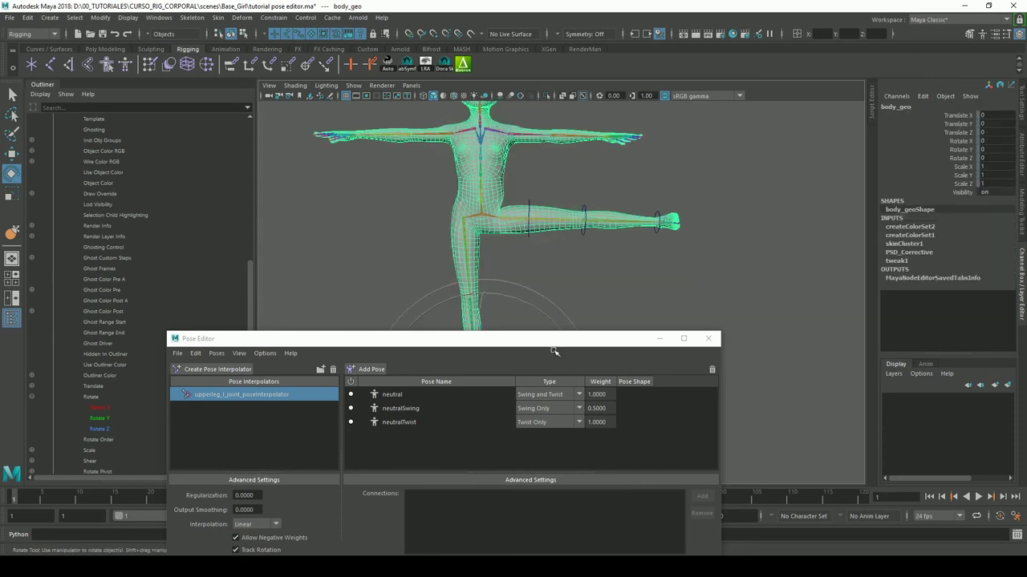
click(373, 372)
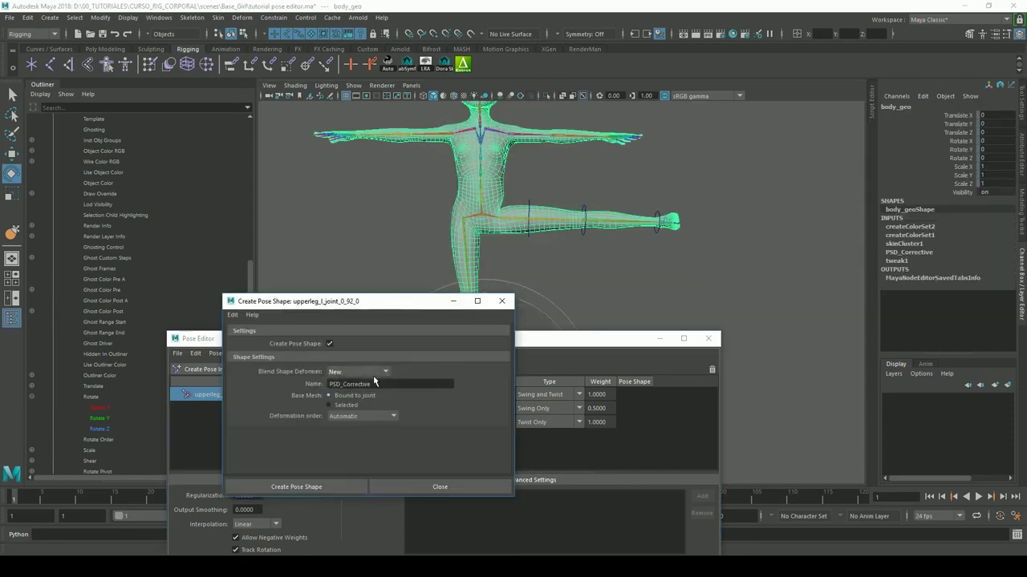
click(366, 372)
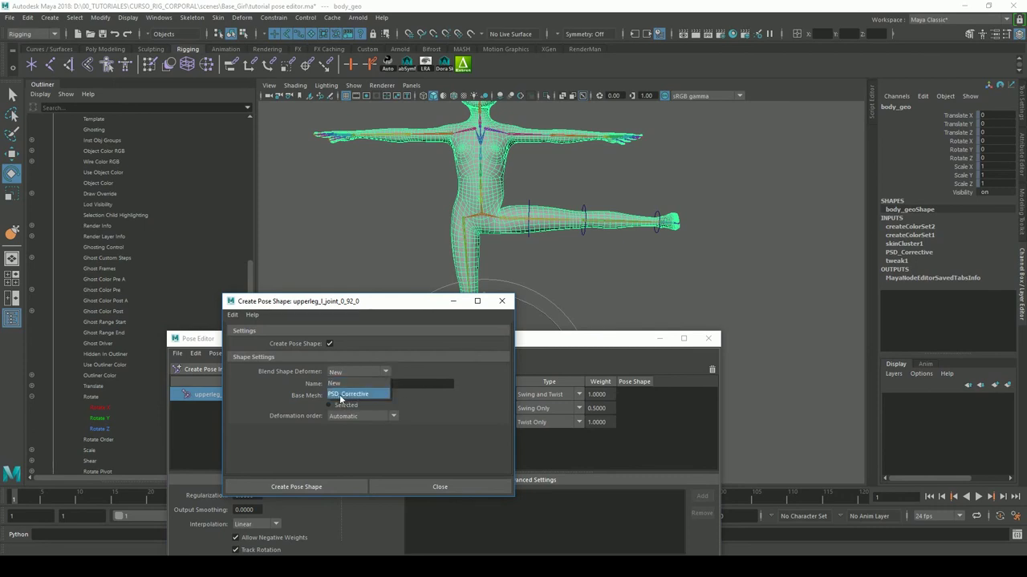
click(341, 396)
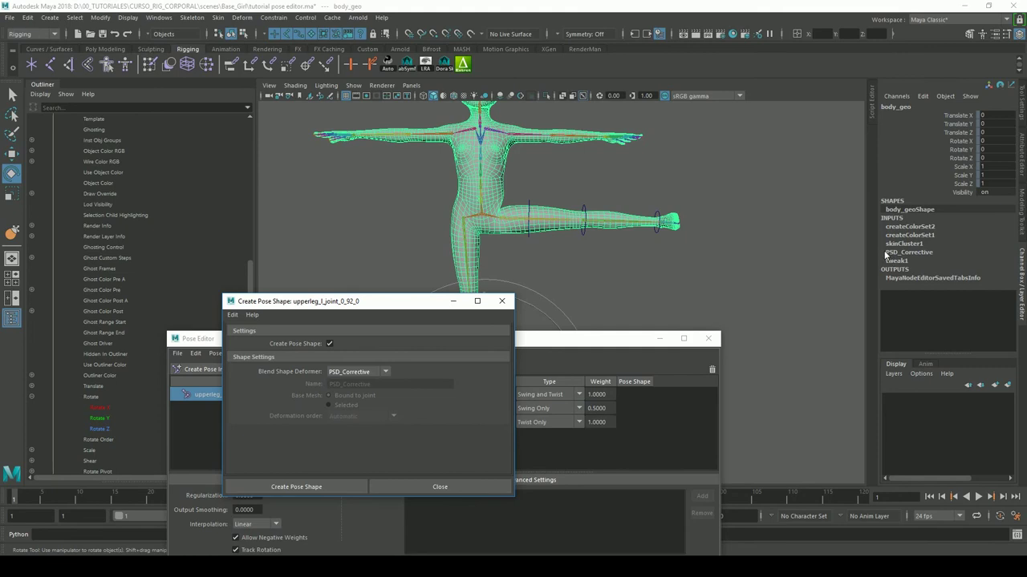
click(328, 486)
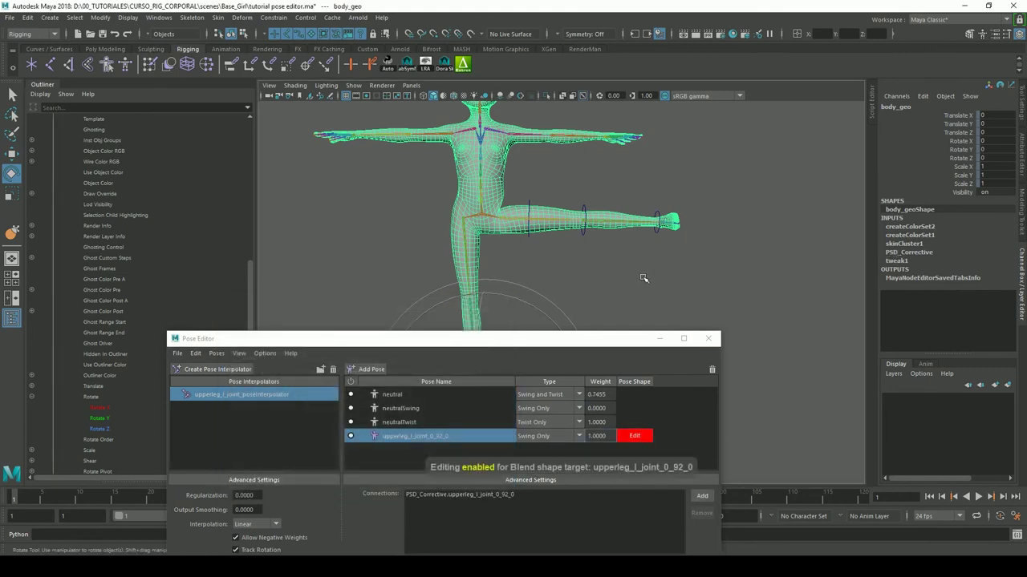
- Minimize the Pose Editor and pick a sculpt brush from the Sculpting shelf
scroll(531, 221, up, 5)
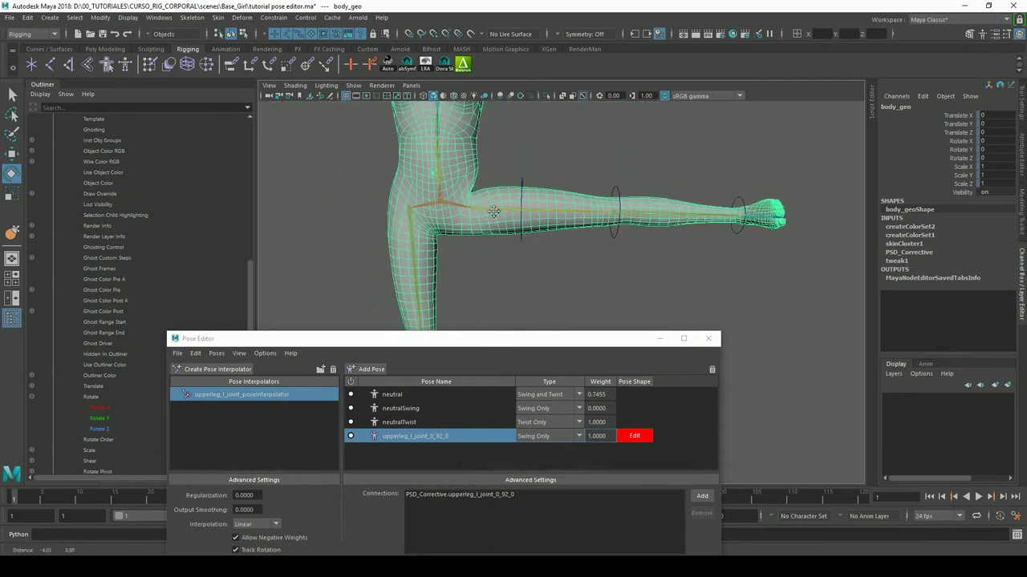
click(660, 339)
scroll(531, 252, down, 3)
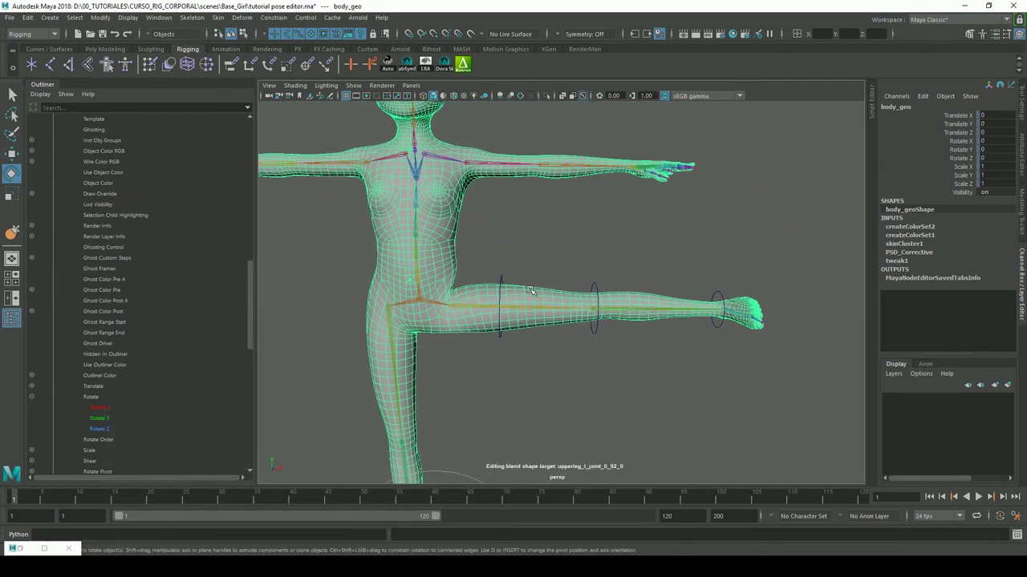
alt+drag(513, 256, 531, 252)
scroll(532, 252, up, 2)
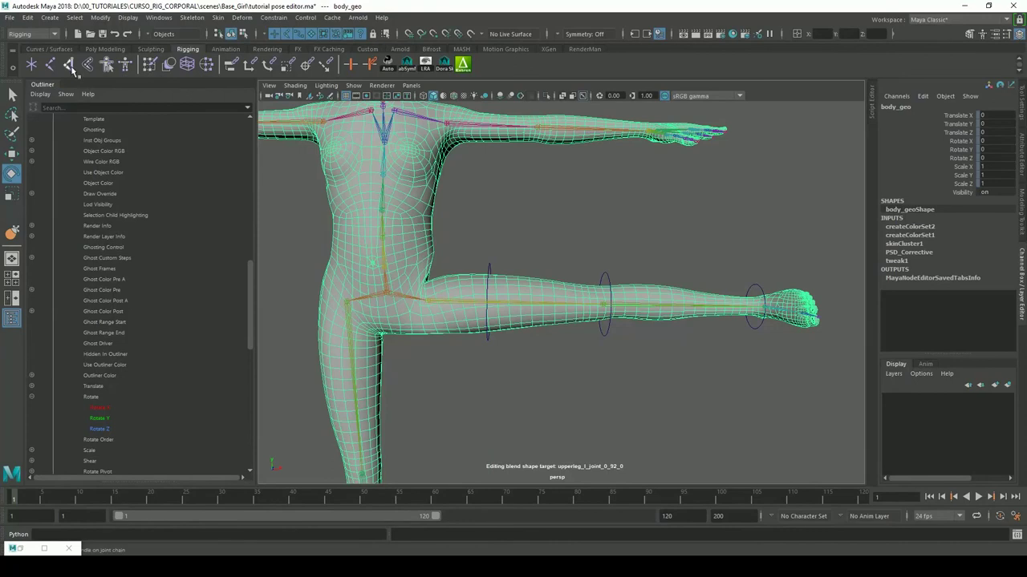
click(101, 49)
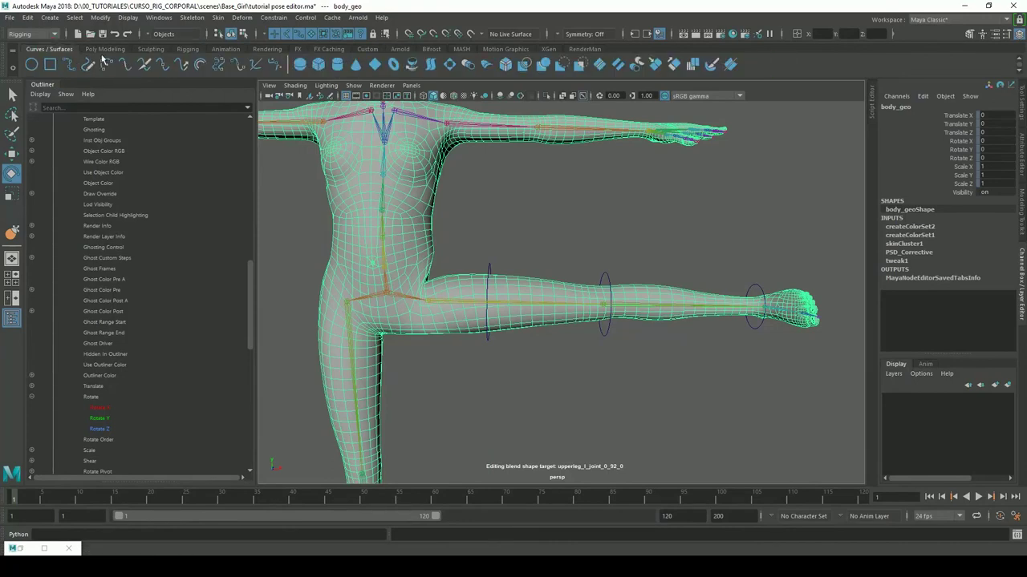
click(150, 49)
click(88, 65)
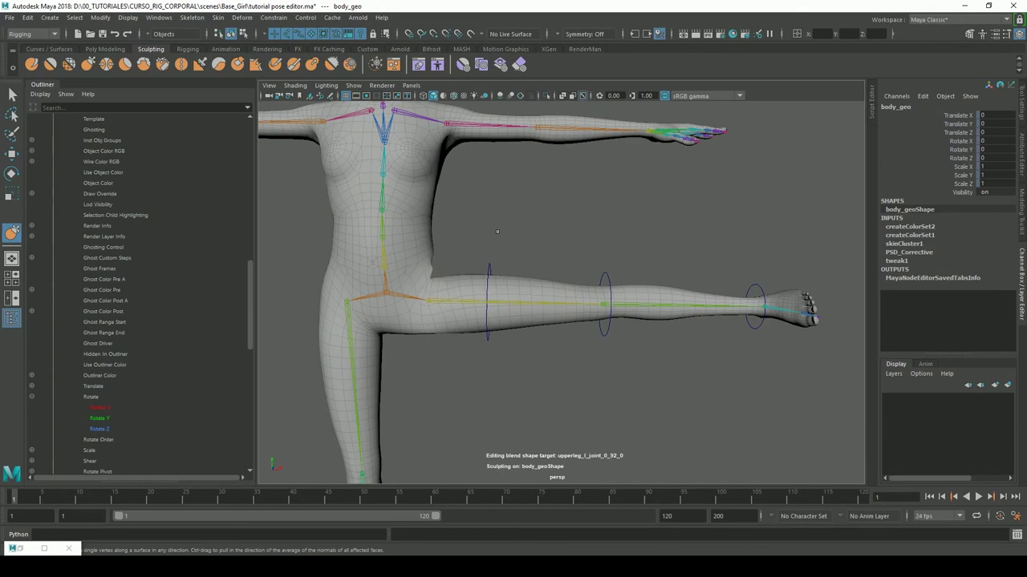
- Sculpt and smooth the hip crease, then turn off Edit on the pose shape
scroll(497, 232, up, 3)
key(ctrl+z)
mouse_move(361, 265)
mouse_down()
mouse_move(417, 256)
mouse_move(518, 149)
mouse_up()
mouse_move(404, 167)
shift+mouse_down()
mouse_move(398, 240)
mouse_move(405, 184)
shift+mouse_up()
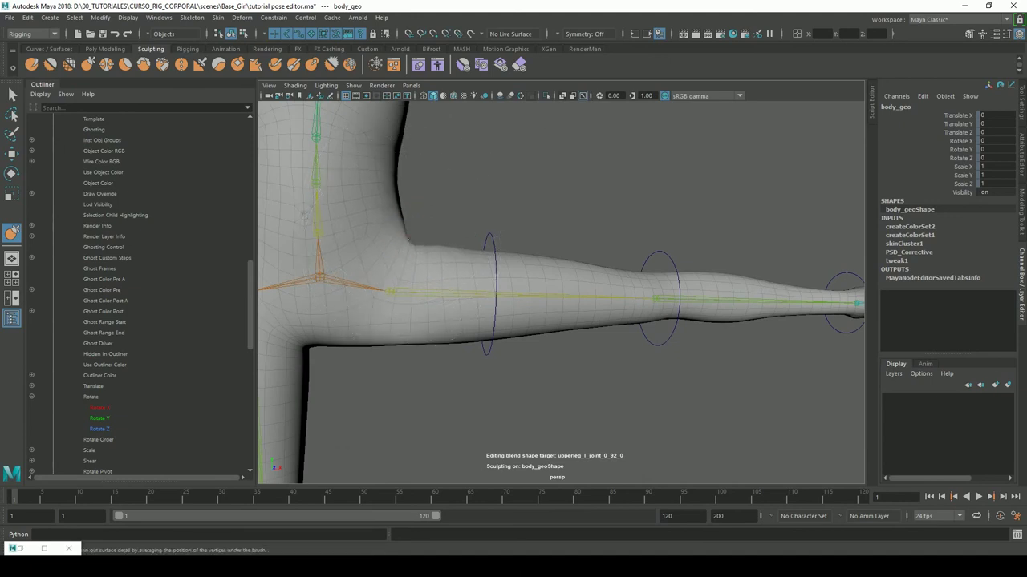
mouse_move(507, 195)
alt+mouse_down()
mouse_move(408, 224)
mouse_move(624, 252)
alt+mouse_up()
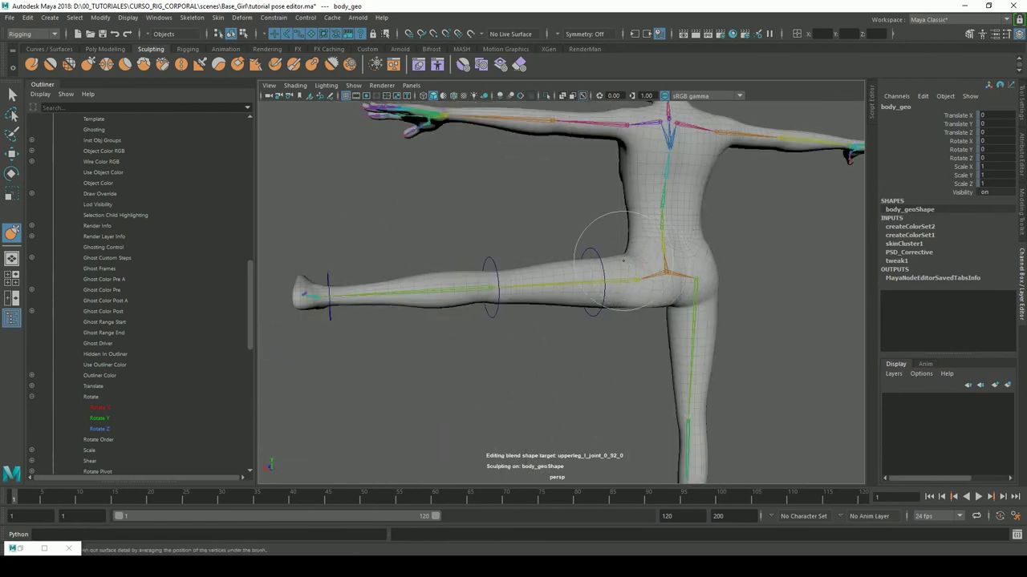
mouse_move(449, 265)
alt+mouse_down()
mouse_move(561, 218)
mouse_move(337, 385)
alt+mouse_up()
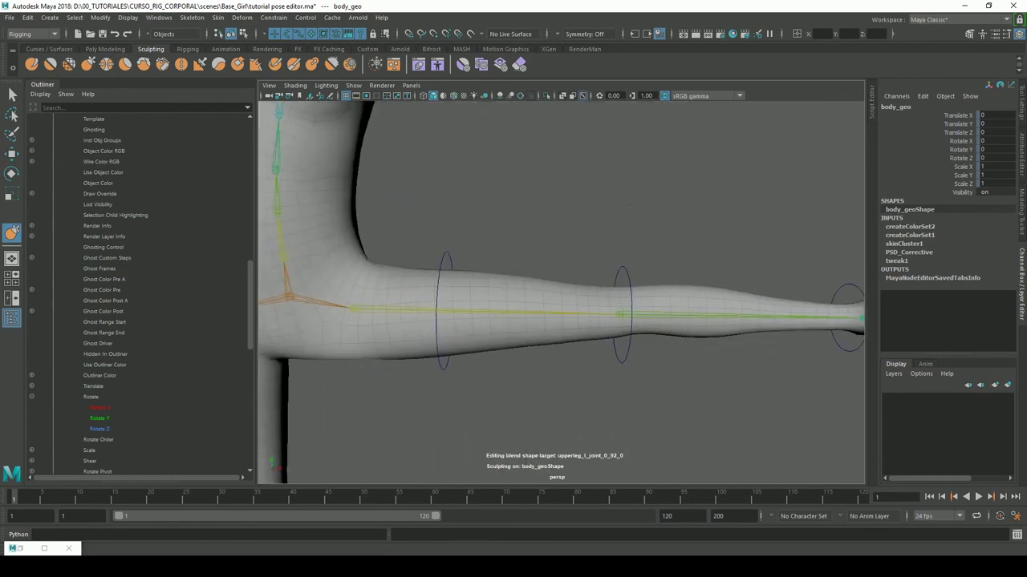
click(21, 549)
click(636, 438)
- Restore the Pose Editor and reset the leg to the neutral pose
click(659, 338)
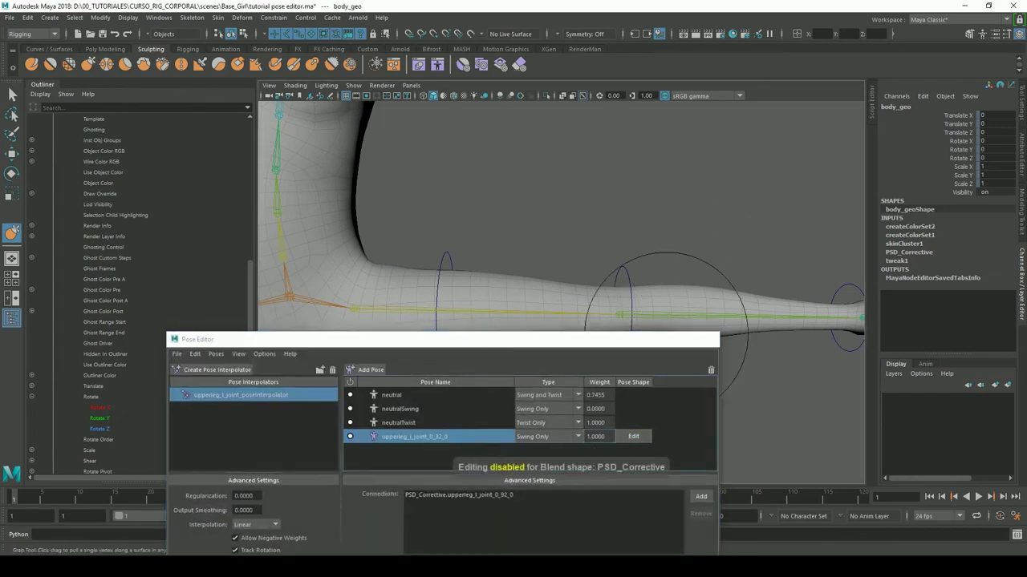
scroll(612, 179, down, 5)
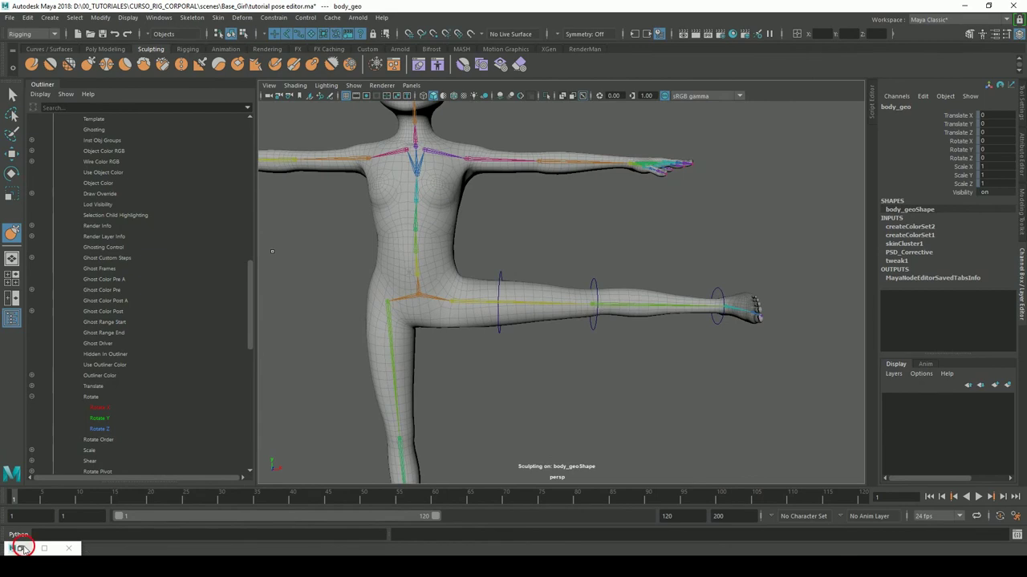
click(19, 549)
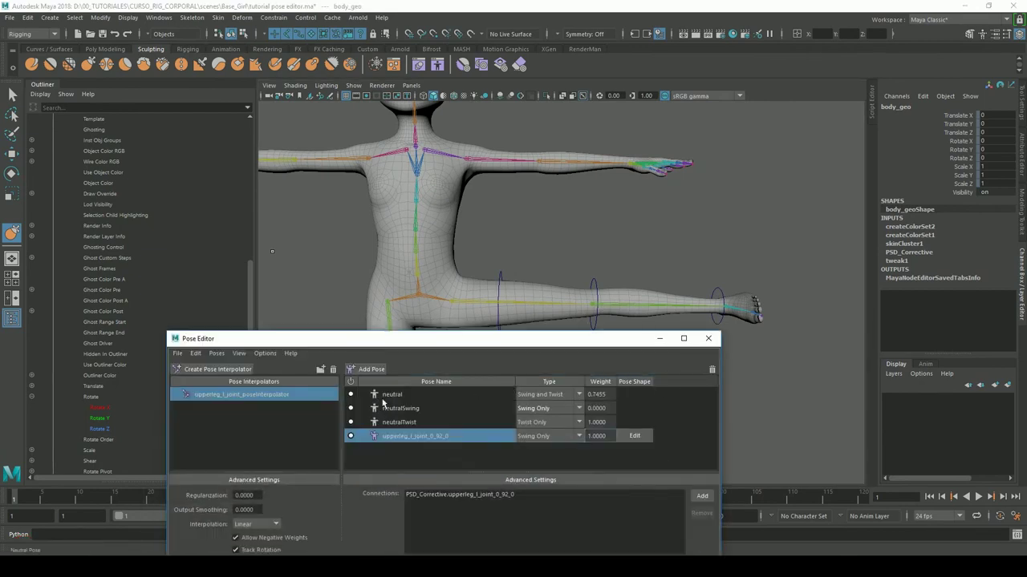
click(381, 398)
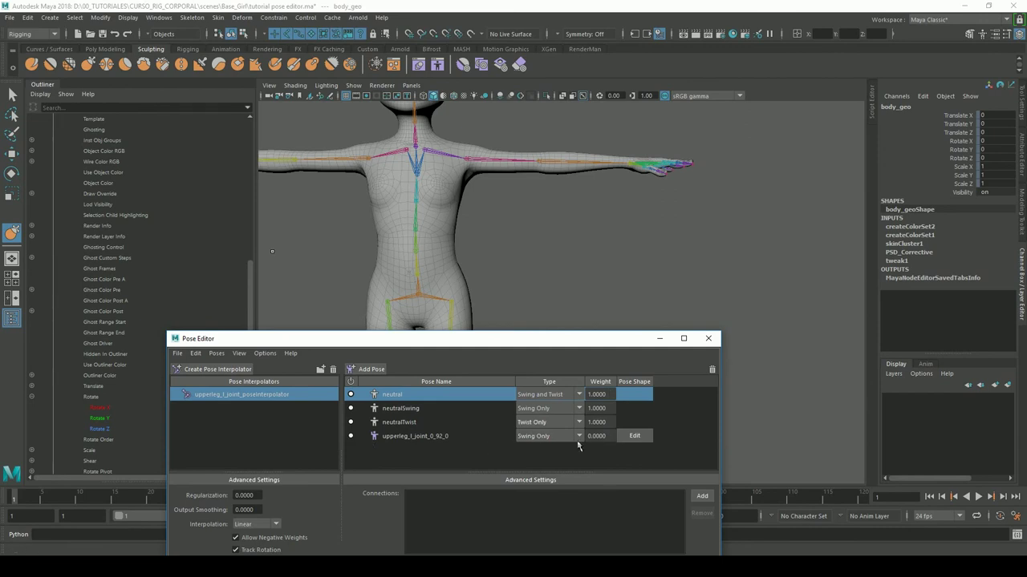
- Minimize the Pose Editor, tilt the view, and switch to the Rotate tool
click(659, 339)
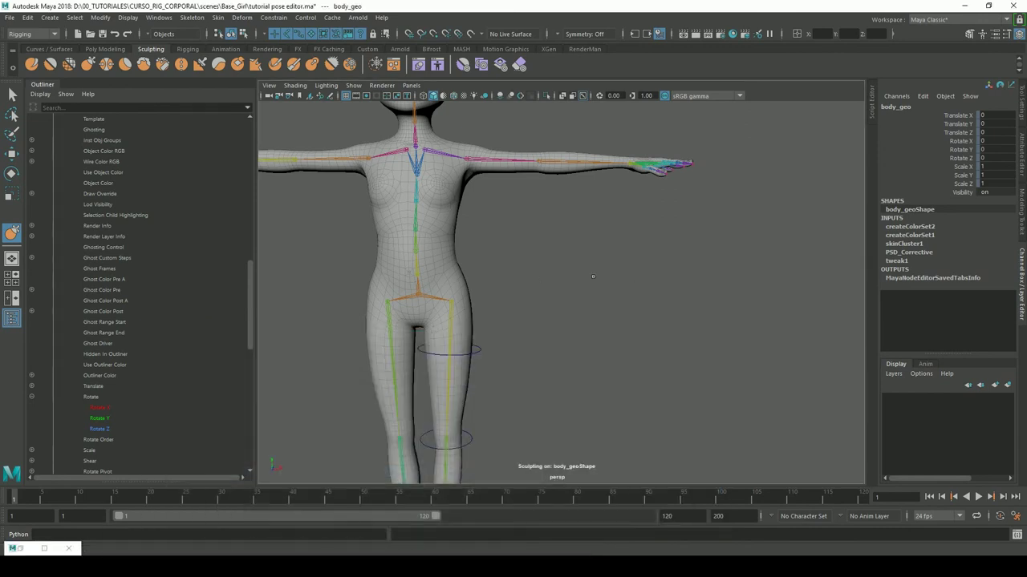
scroll(623, 268, down, 5)
alt+drag(623, 268, 636, 263)
click(11, 173)
click(614, 298)
- Swing the left leg out about 43.6° and select the body mesh
click(546, 302)
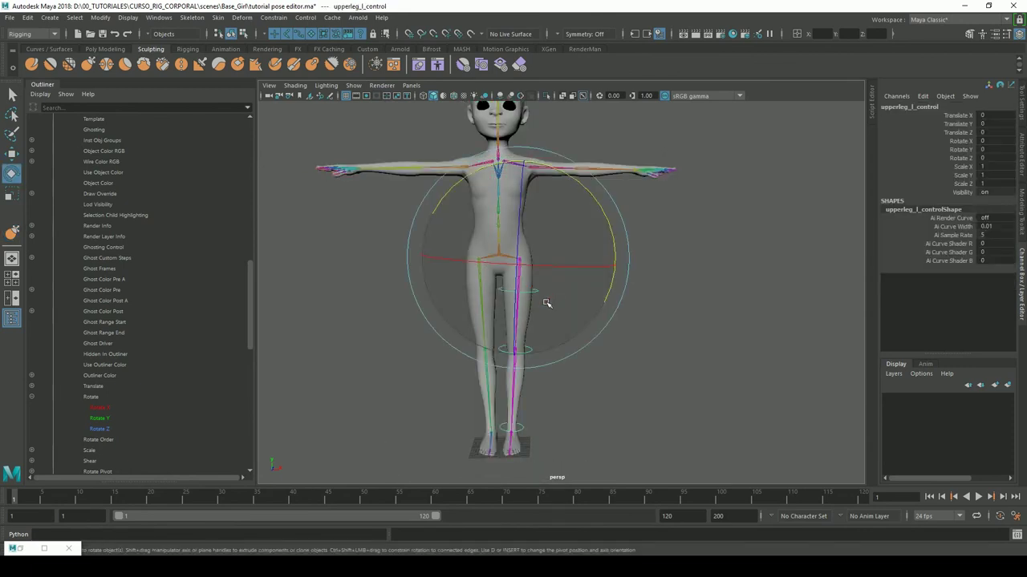
mouse_move(616, 251)
mouse_down()
mouse_move(580, 214)
mouse_move(561, 222)
mouse_up()
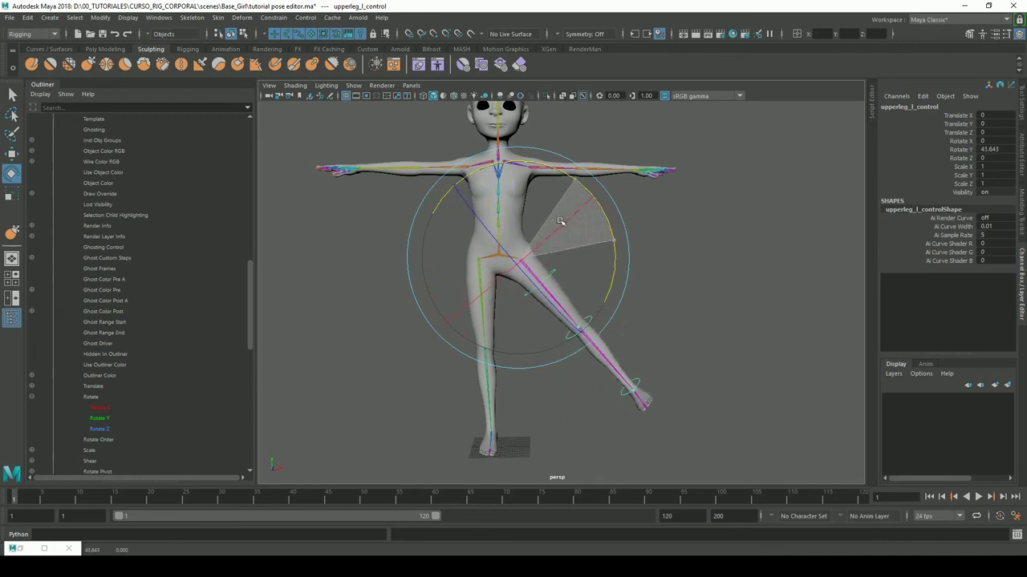
scroll(807, 207, up, 5)
scroll(669, 227, up, 3)
click(669, 227)
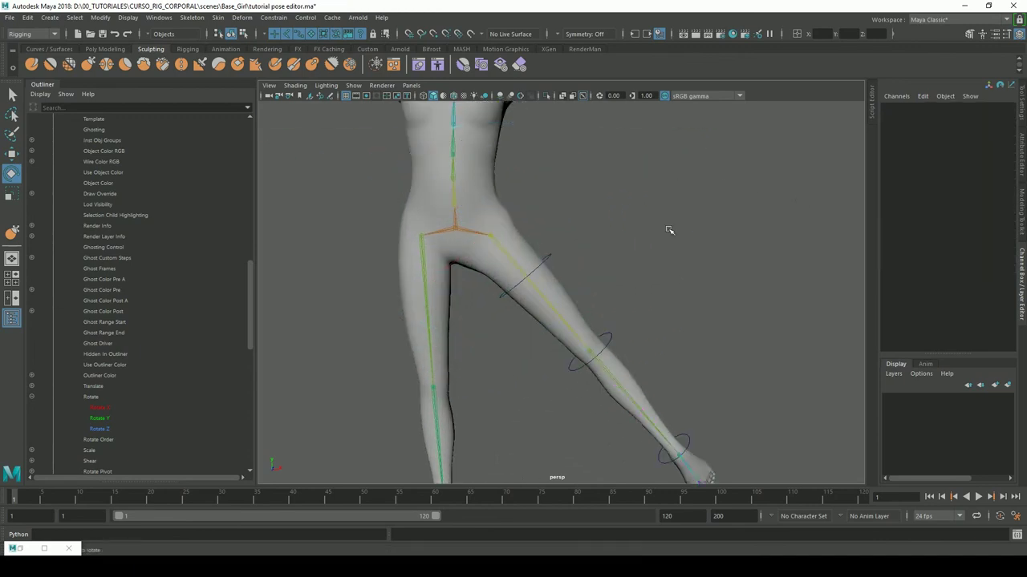
click(563, 295)
- Add pose upperleg_l_joint_0_43_0 with its shape editable and pick a sculpting tool
click(22, 548)
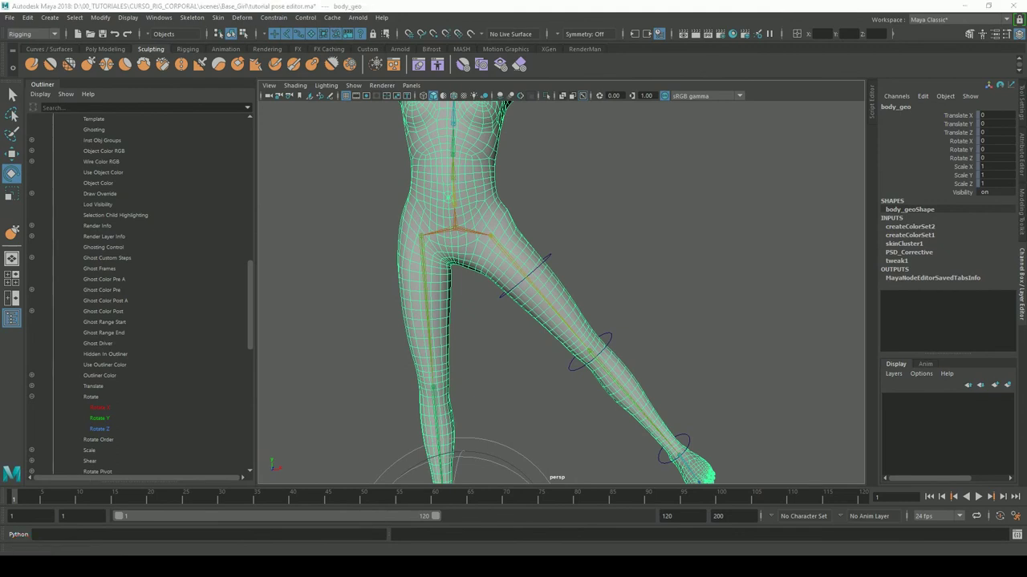
click(373, 371)
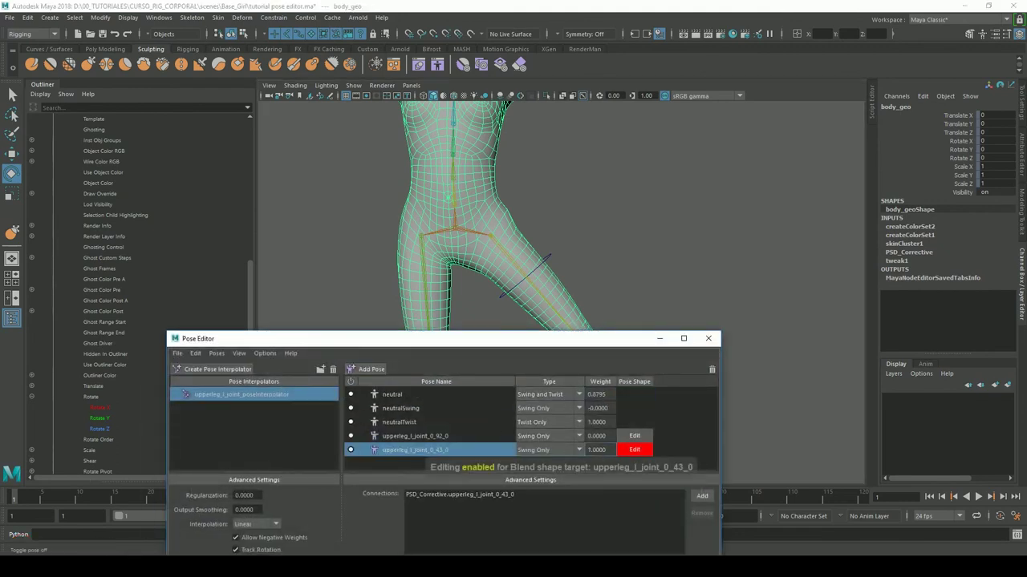
click(659, 337)
alt+middle_drag(588, 166, 604, 230)
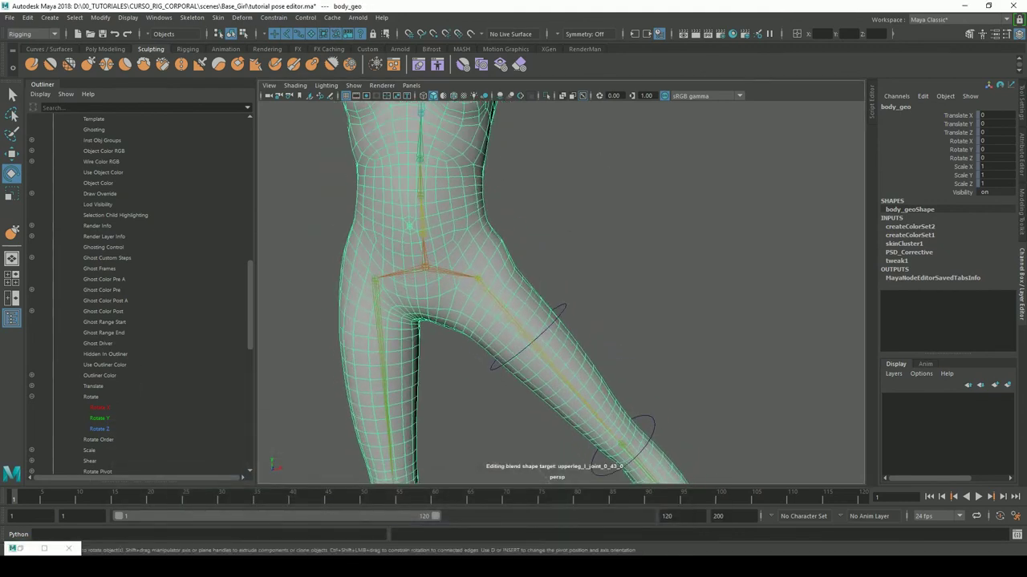
click(519, 64)
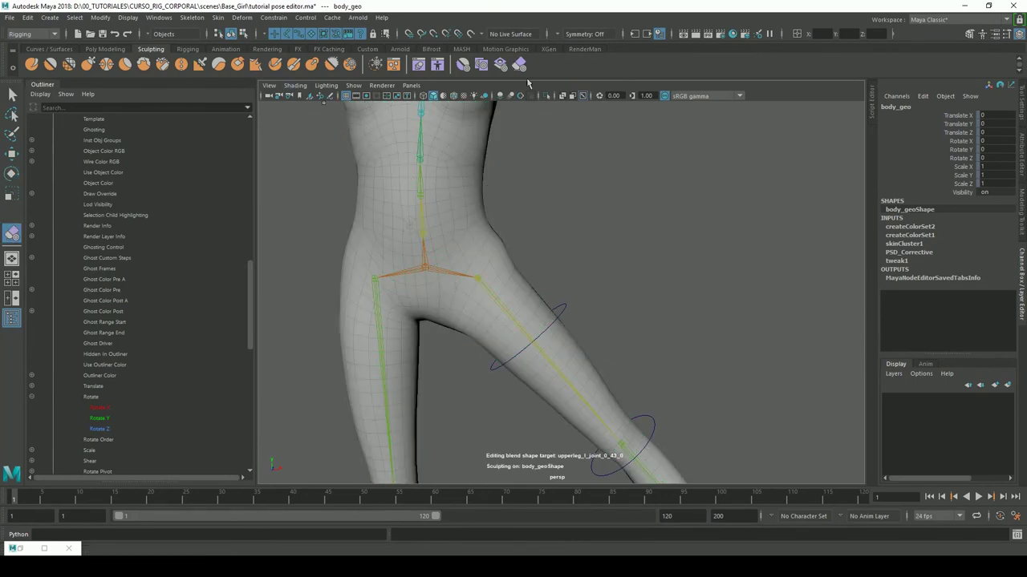
- Give the Erase Target brush strength 16.740 and size 9.662 in Tool Settings
double_click(519, 64)
drag(911, 151, 913, 150)
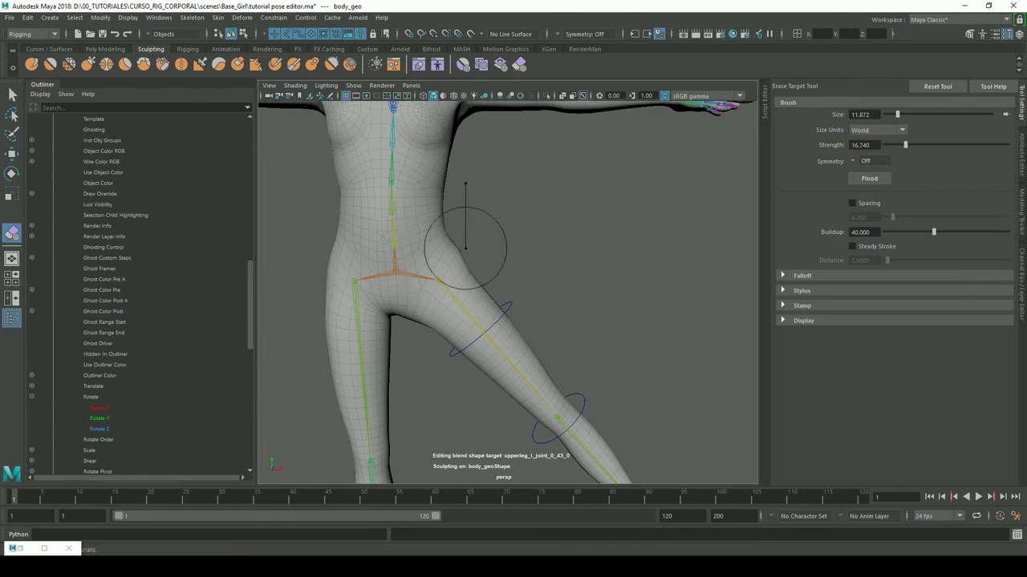
mouse_move(465, 248)
mouse_down()
mouse_move(437, 248)
mouse_move(591, 245)
mouse_up()
scroll(499, 244, down, 3)
scroll(481, 257, up, 3)
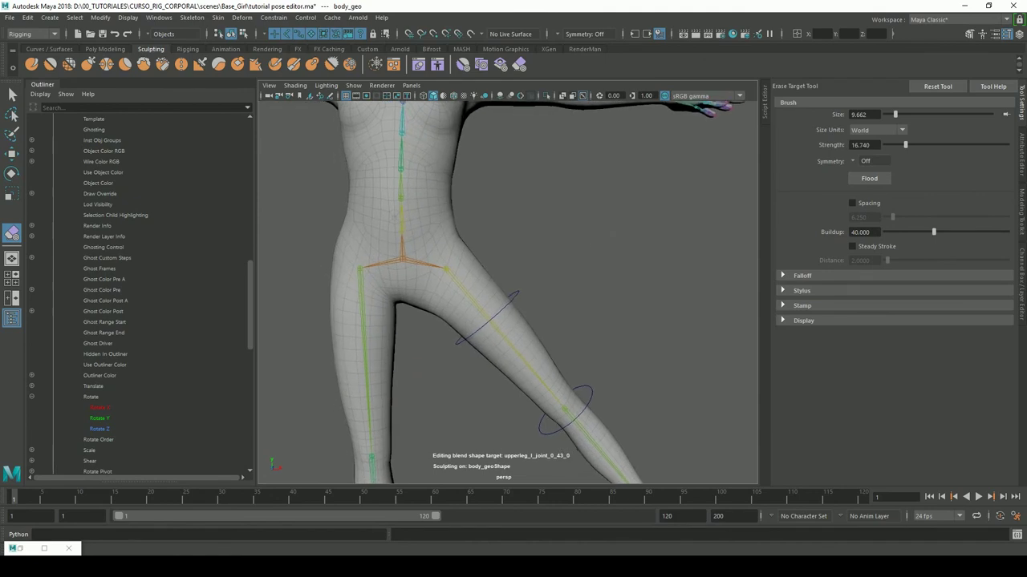
scroll(518, 202, down, 3)
scroll(442, 198, down, 2)
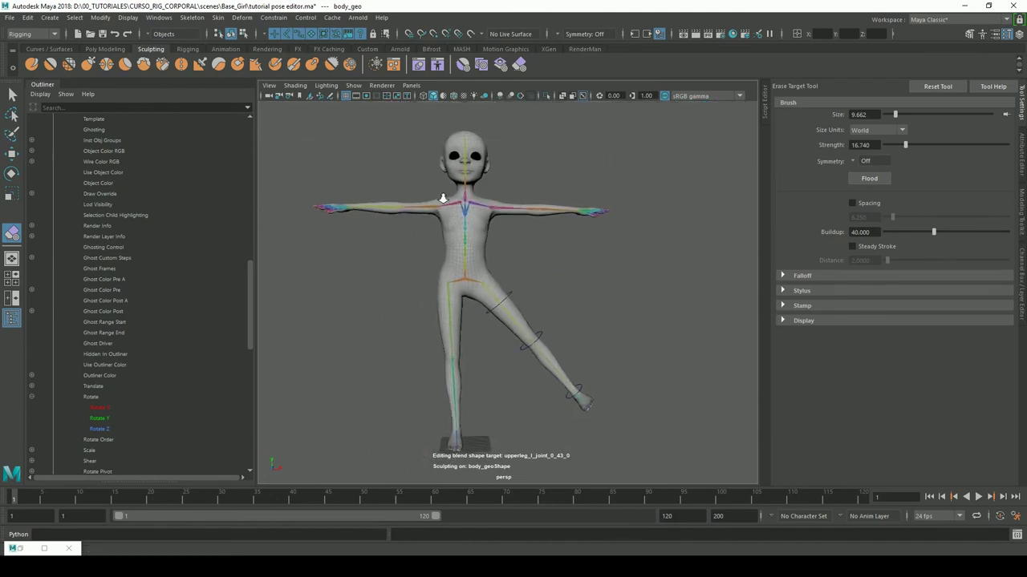
scroll(442, 198, up, 2)
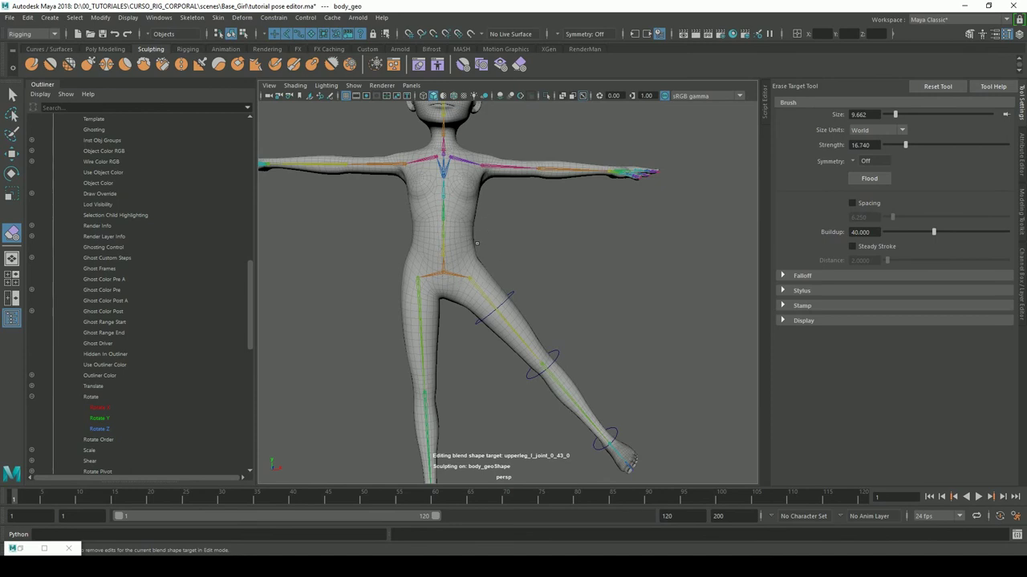
- Switch to Move and turn off Edit on the upperleg_l_joint_0_43_0 pose shape
key(w)
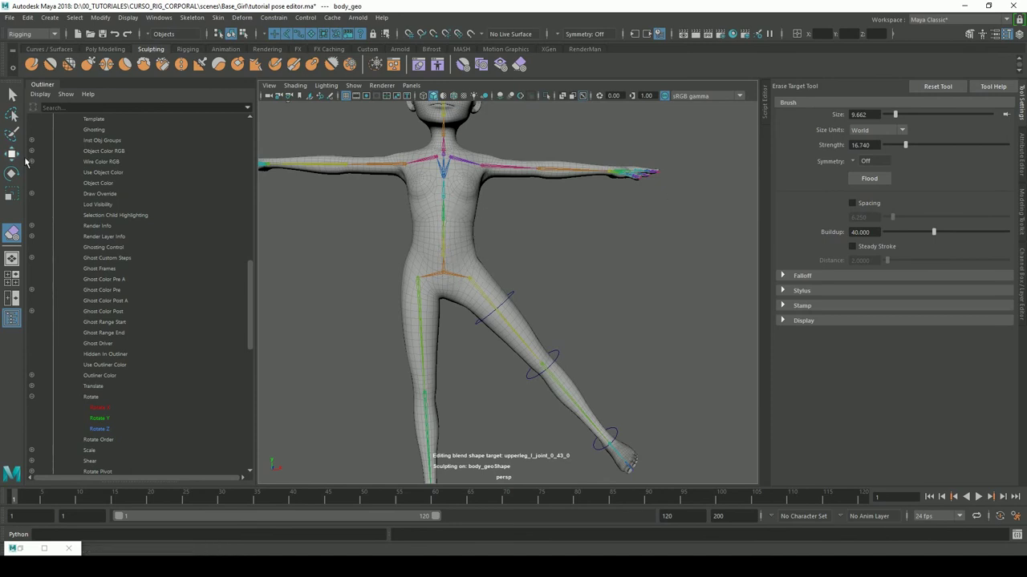
key(f)
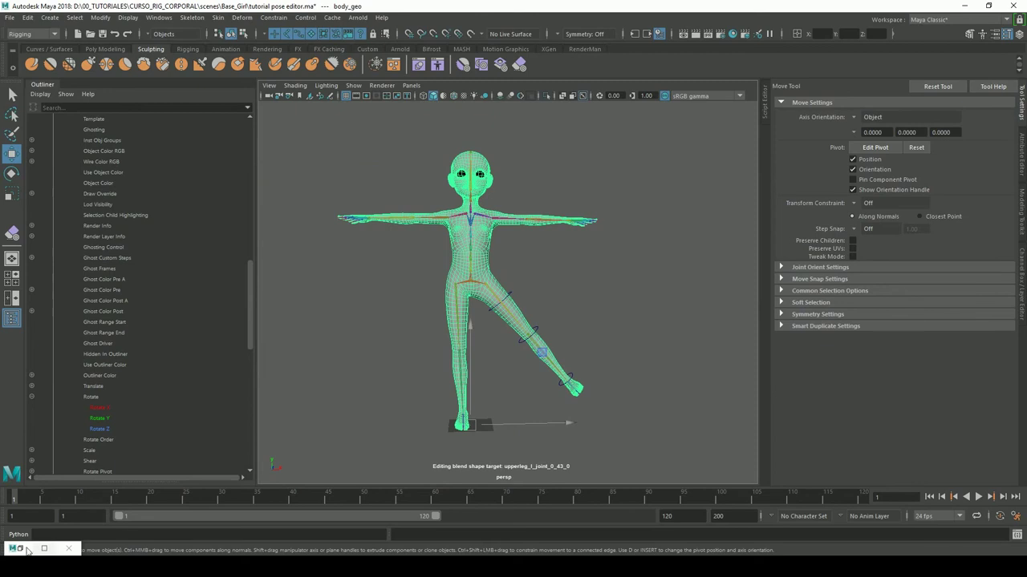
click(44, 549)
click(635, 450)
click(659, 338)
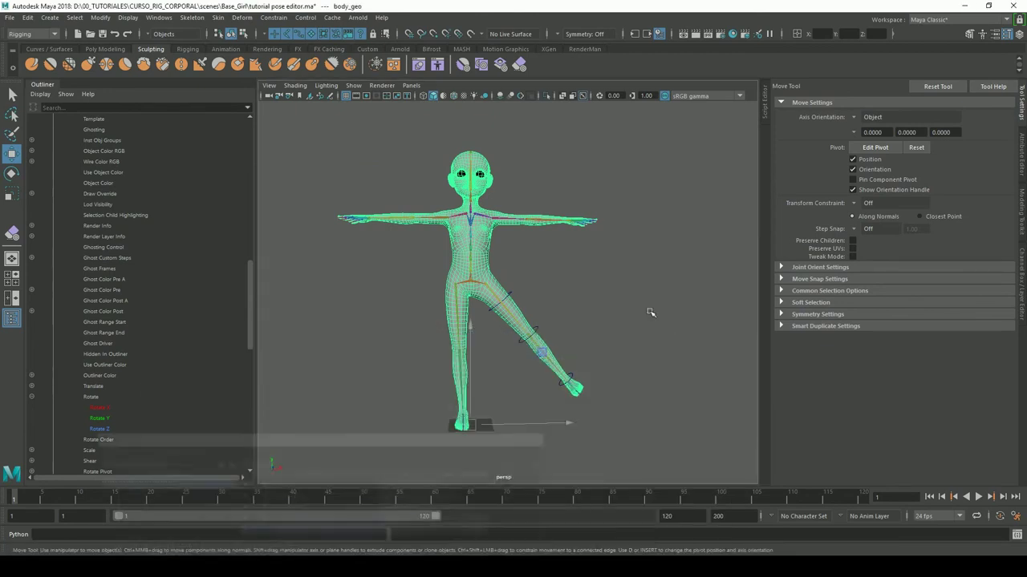
scroll(514, 288, up, 3)
- Rotate upperleg_l_control to raise the left leg to horizontal and inspect the thigh
click(526, 303)
key(e)
mouse_move(504, 371)
mouse_down()
mouse_move(463, 384)
mouse_move(438, 378)
mouse_move(542, 327)
mouse_up()
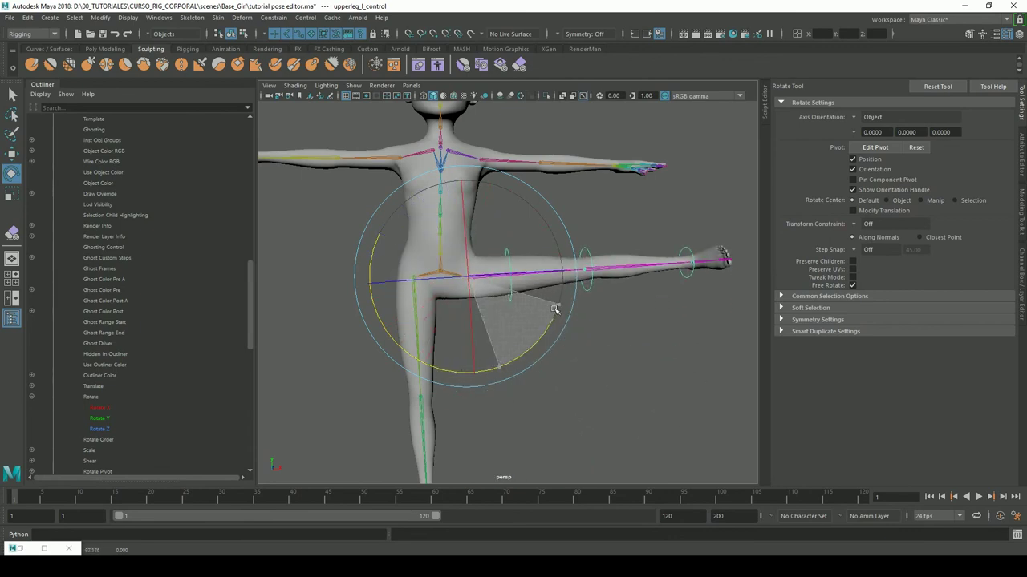
drag(542, 327, 555, 316)
scroll(664, 299, down, 3)
scroll(561, 290, down, 1)
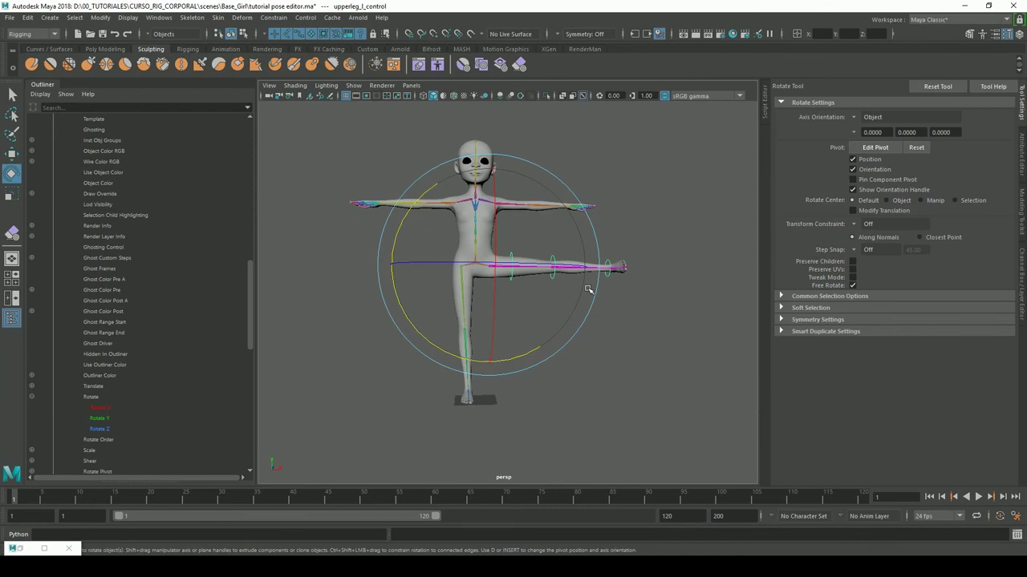
click(676, 254)
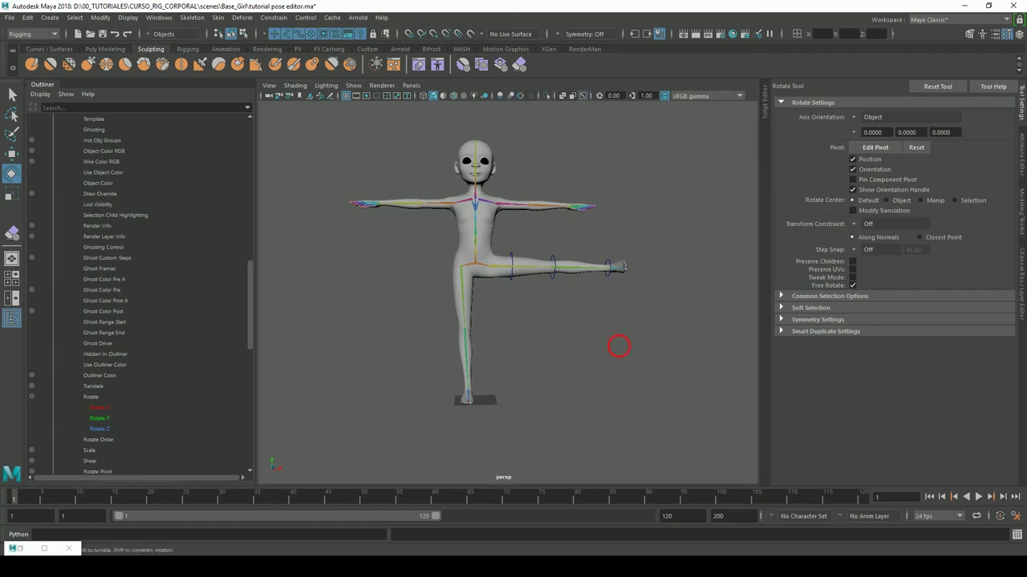
alt+drag(615, 348, 576, 360)
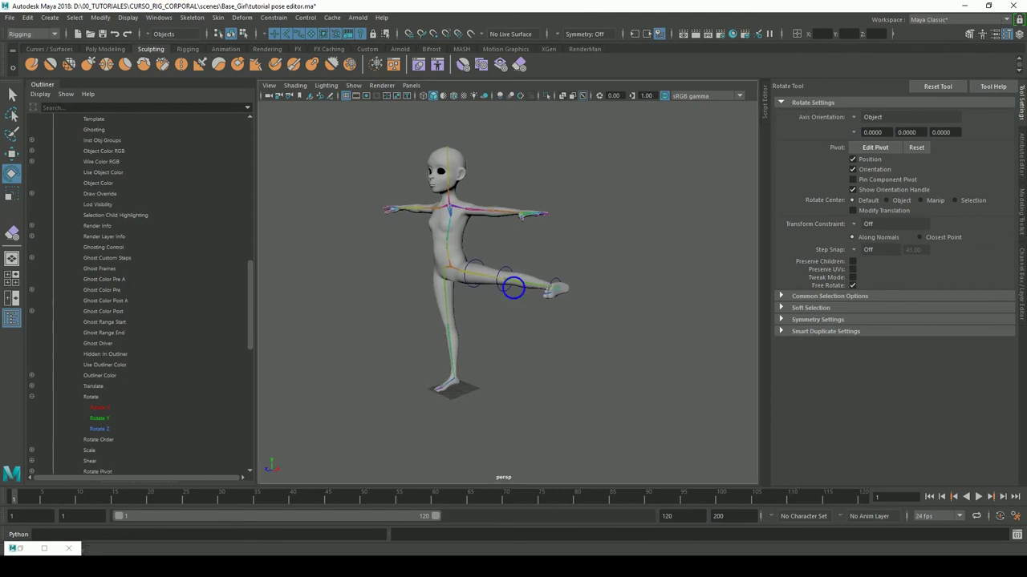
scroll(490, 312, up, 3)
alt+drag(541, 321, 485, 298)
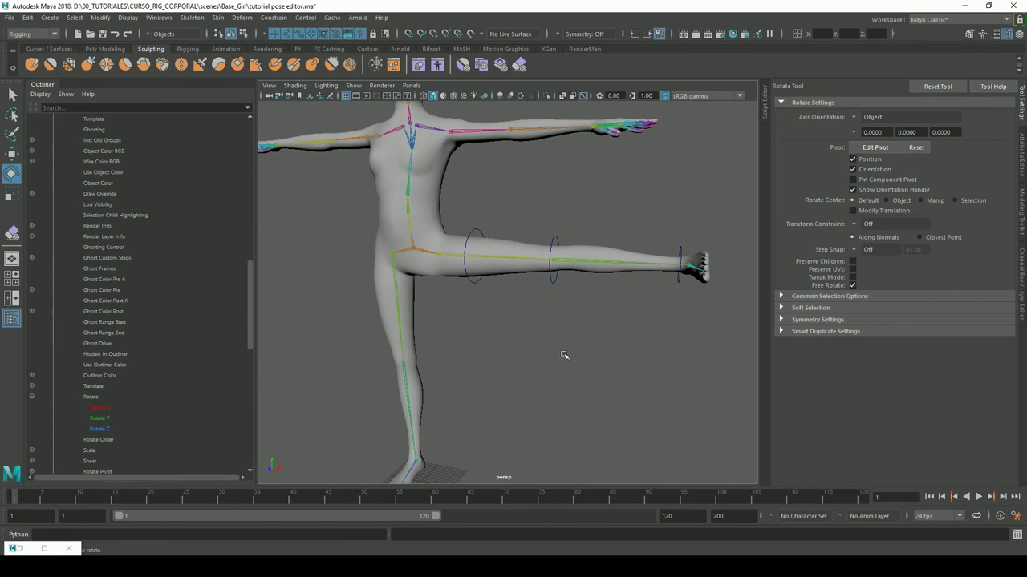
drag(489, 213, 481, 240)
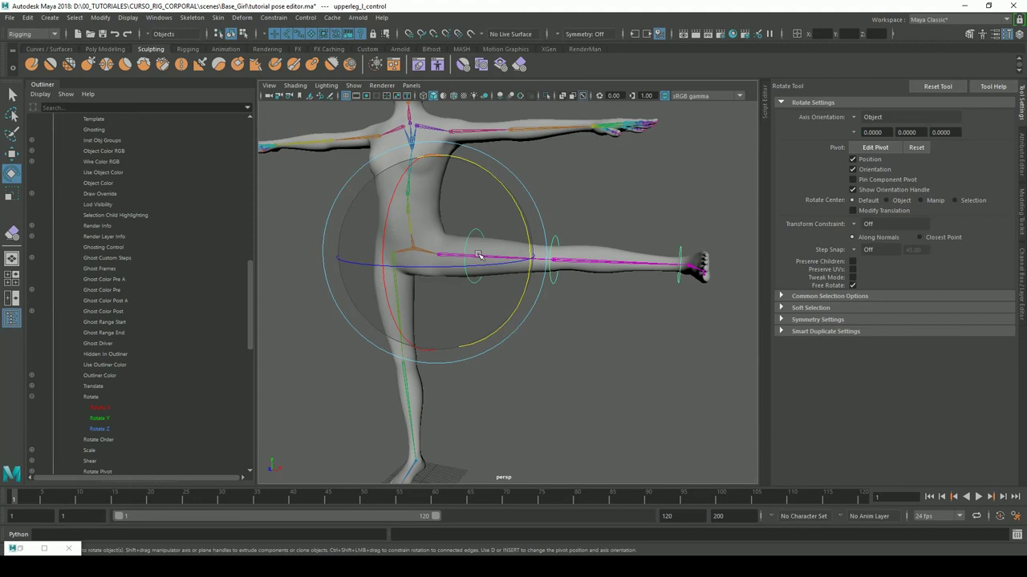
- Reset the leg to neutral, reselect upperleg_l_control, and restore the Pose Editor
click(20, 548)
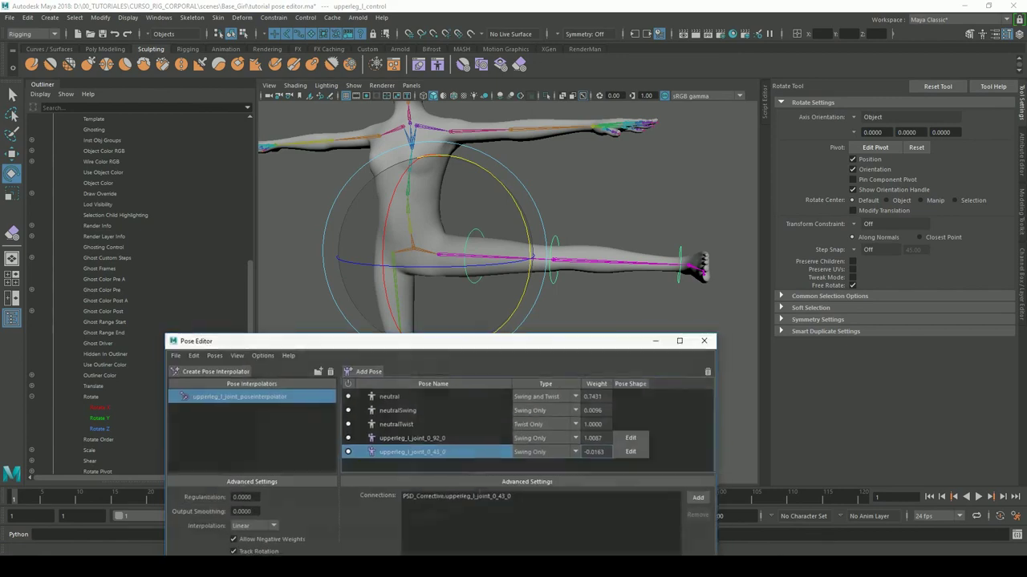
click(385, 397)
click(659, 338)
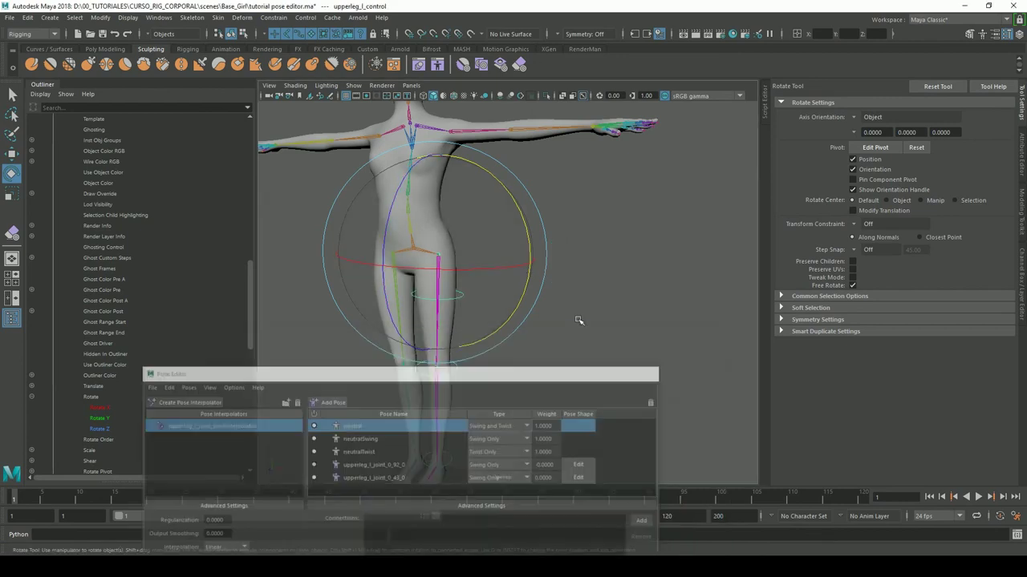
scroll(580, 304, down, 3)
click(642, 333)
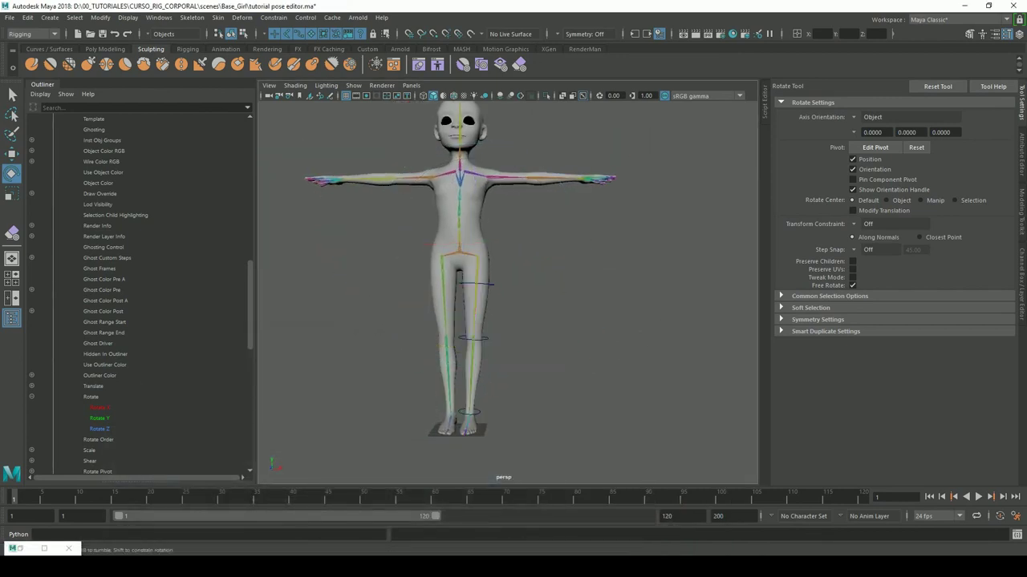
click(491, 285)
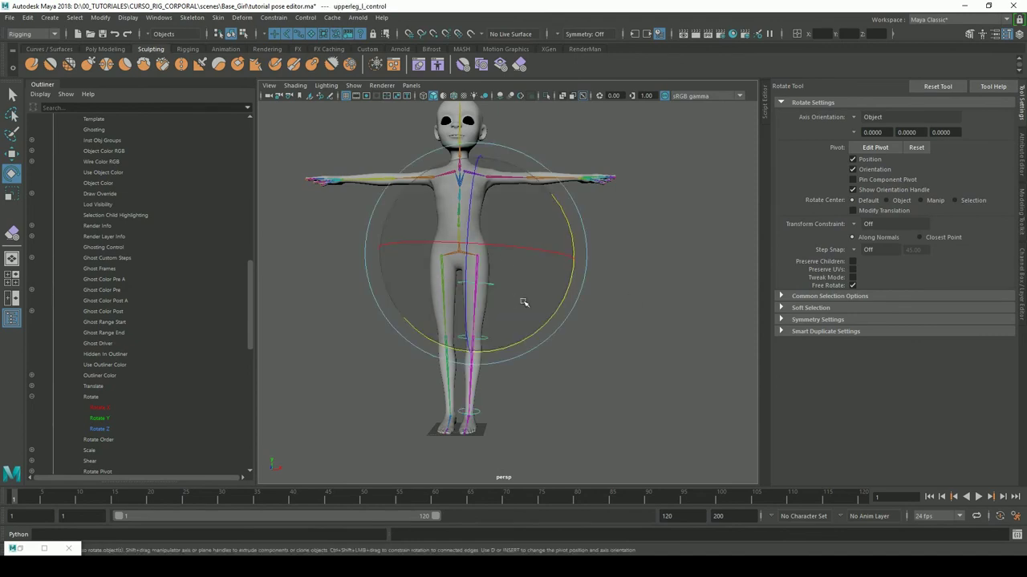
click(44, 549)
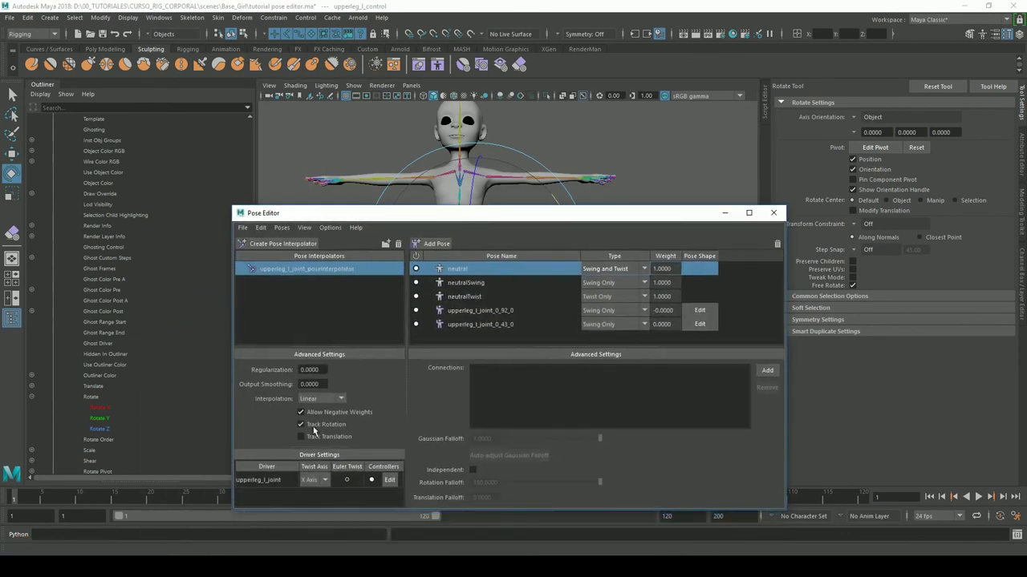
- Review the rotateX, rotateY, rotateZ driver controllers, then close the Pose Editor
click(277, 503)
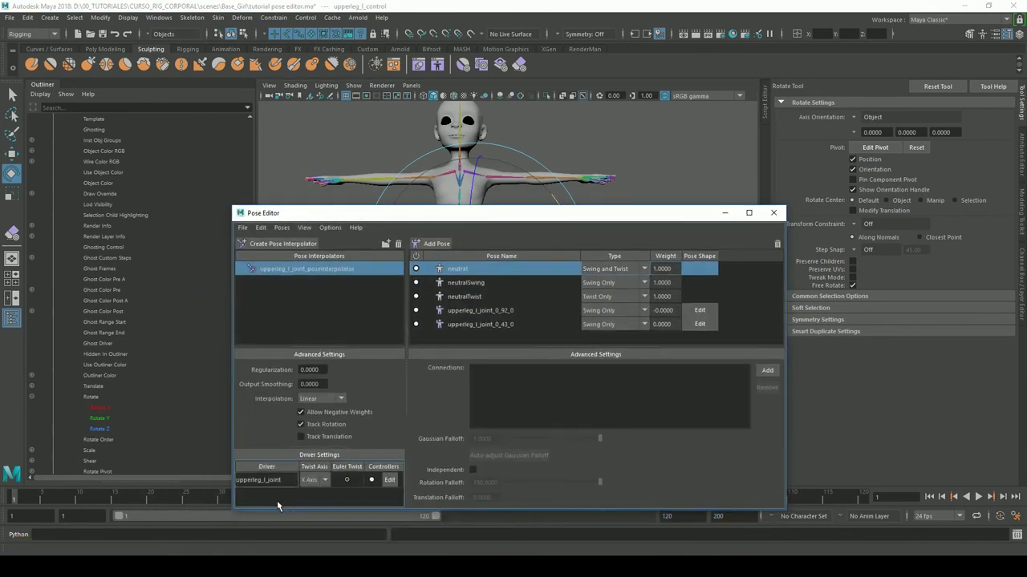
click(389, 479)
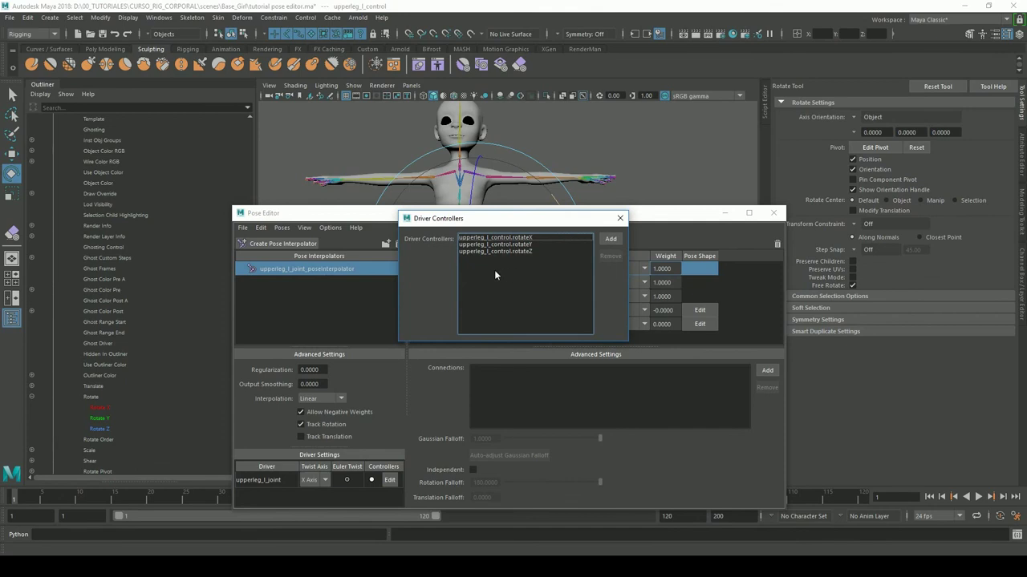
click(620, 218)
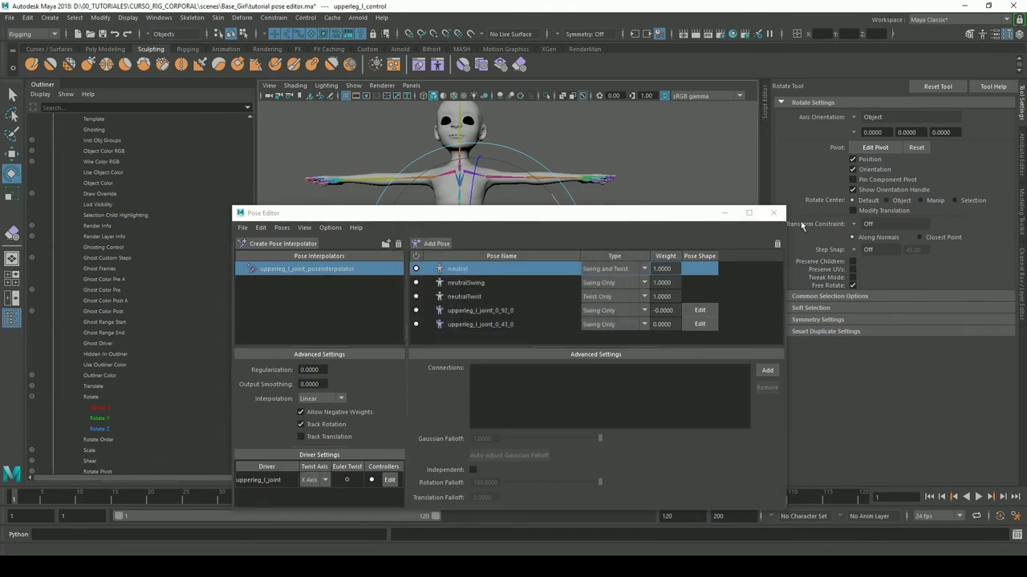
click(778, 212)
click(591, 271)
alt+right_drag(591, 271, 566, 293)
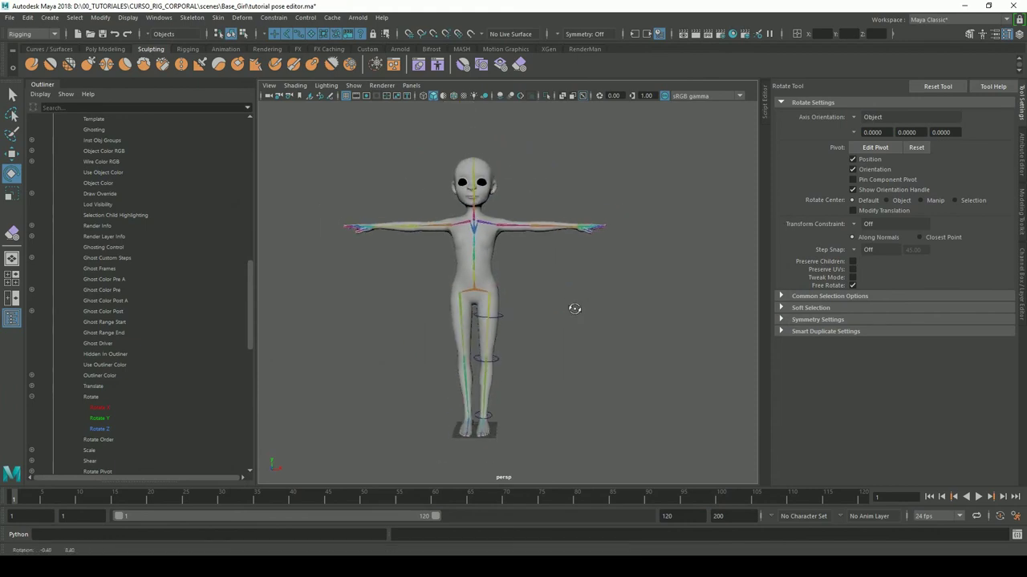
alt+middle_drag(565, 294, 589, 283)
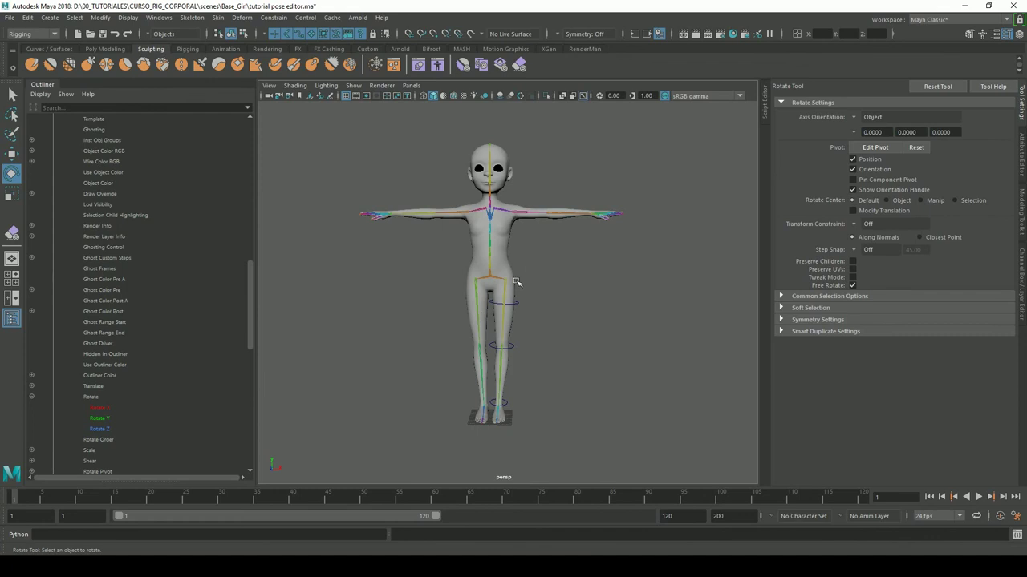
scroll(527, 339, up, 2)
scroll(561, 324, up, 1)
scroll(561, 324, up, 2)
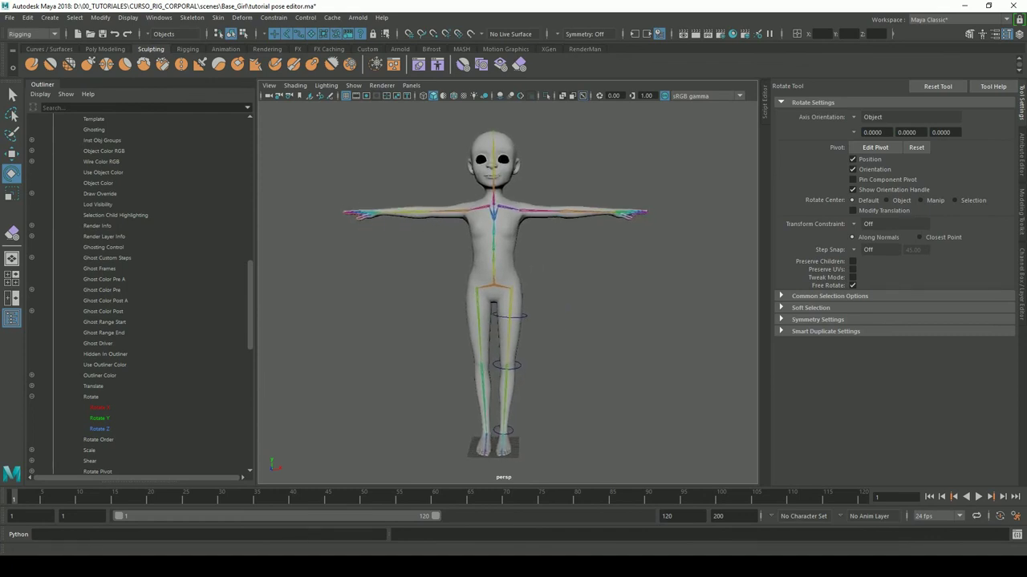